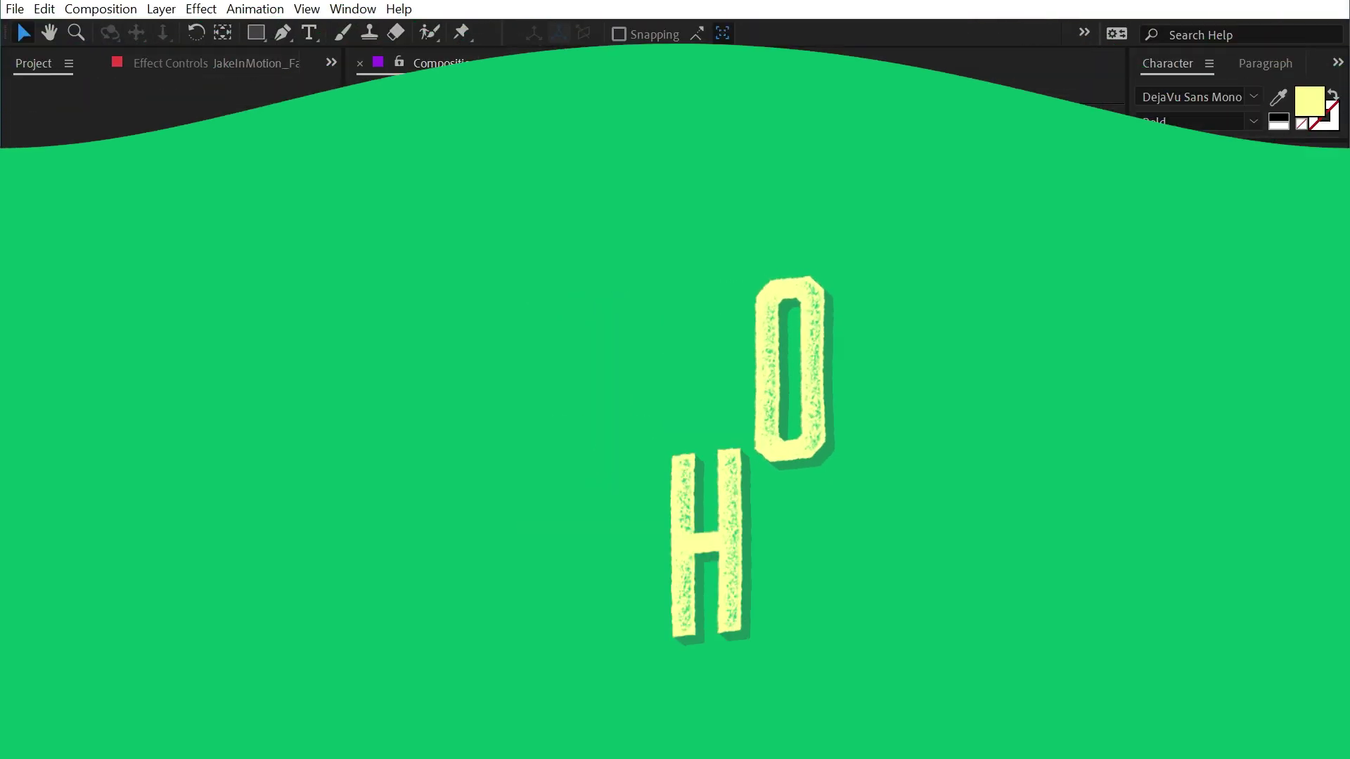
Apply the Echo effect from the Time category to the line-art face layer
scroll(1185, 309, down, 4)
scroll(1144, 384, down, 3)
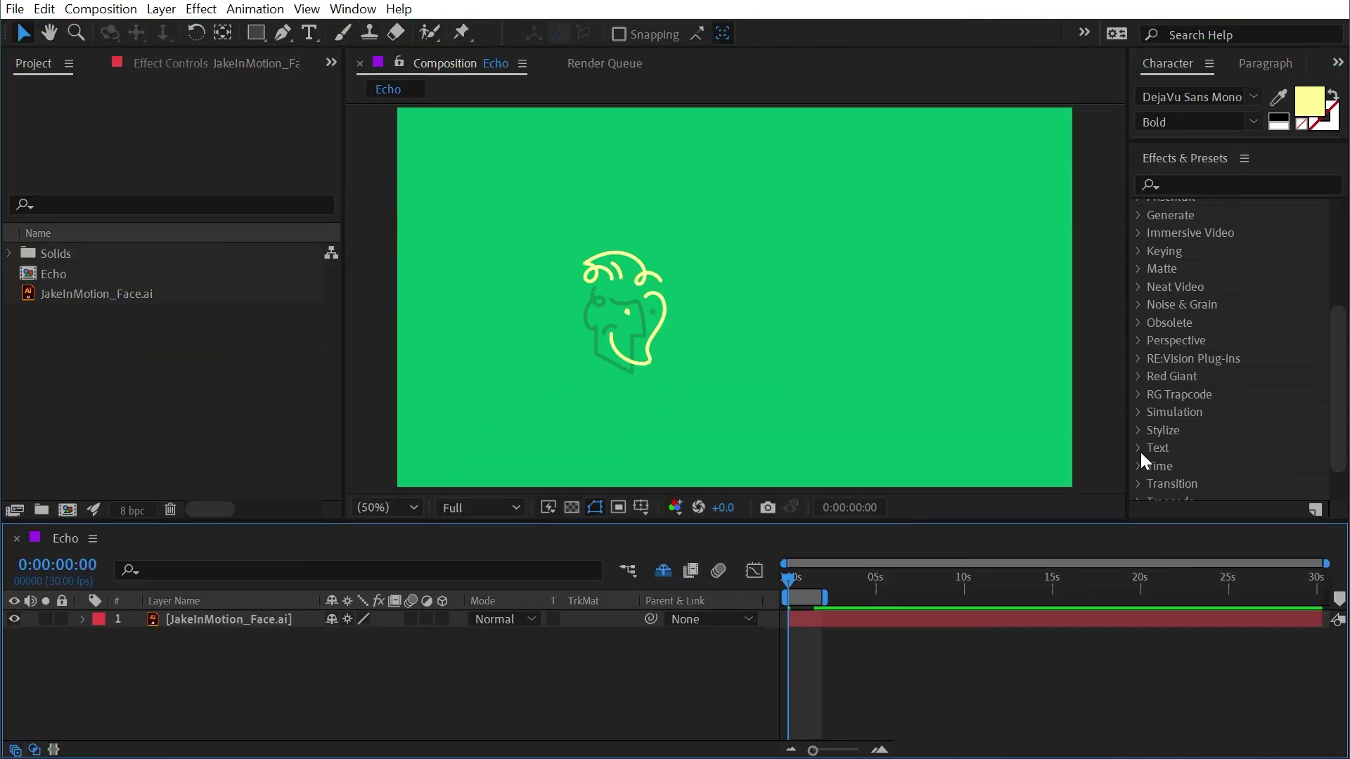
click(1138, 464)
drag(1195, 329, 653, 309)
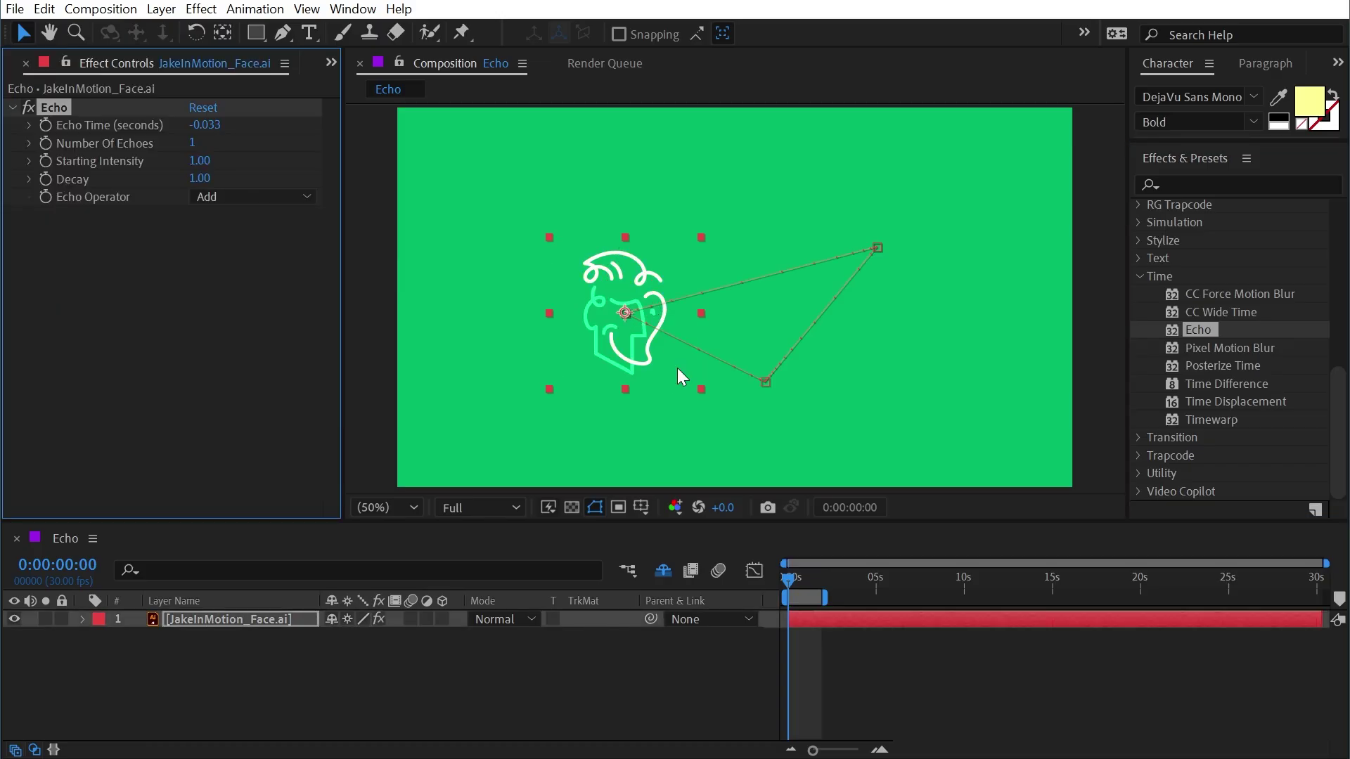
Show the face layer's Position keyframes, zoom the timeline and preview the motion to a mid-motion frame
key(p)
key(equal)
key(equal)
key(equal)
key(equal)
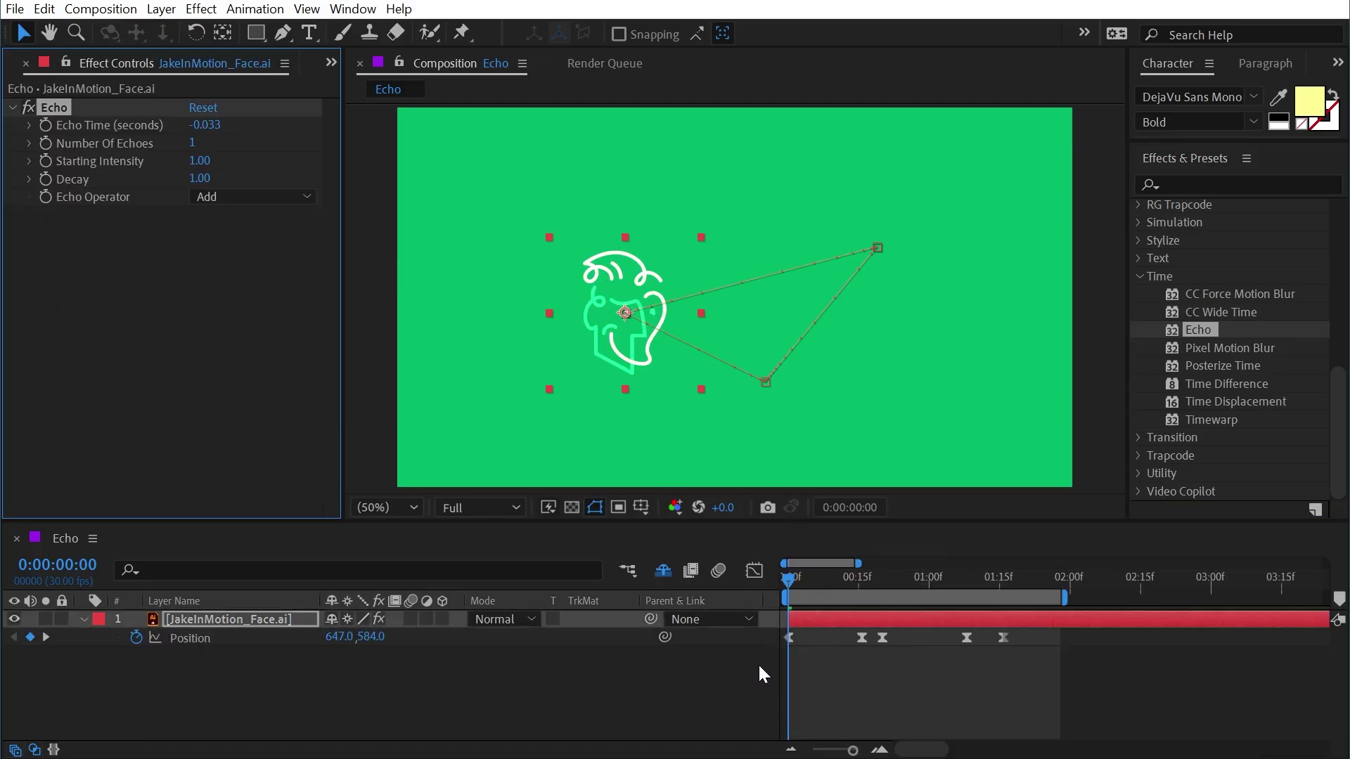
key(space)
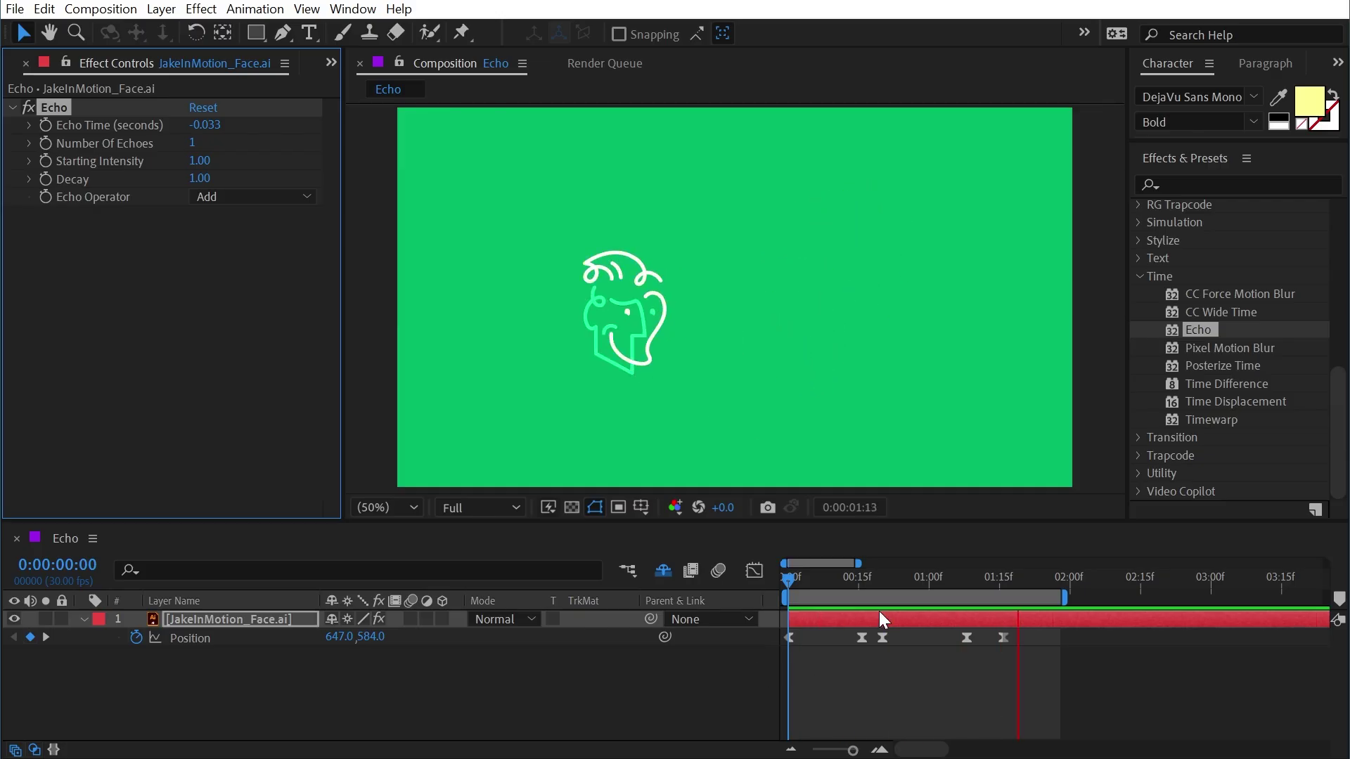
mouse_move(811, 585)
mouse_down()
mouse_move(838, 588)
mouse_move(812, 588)
mouse_up()
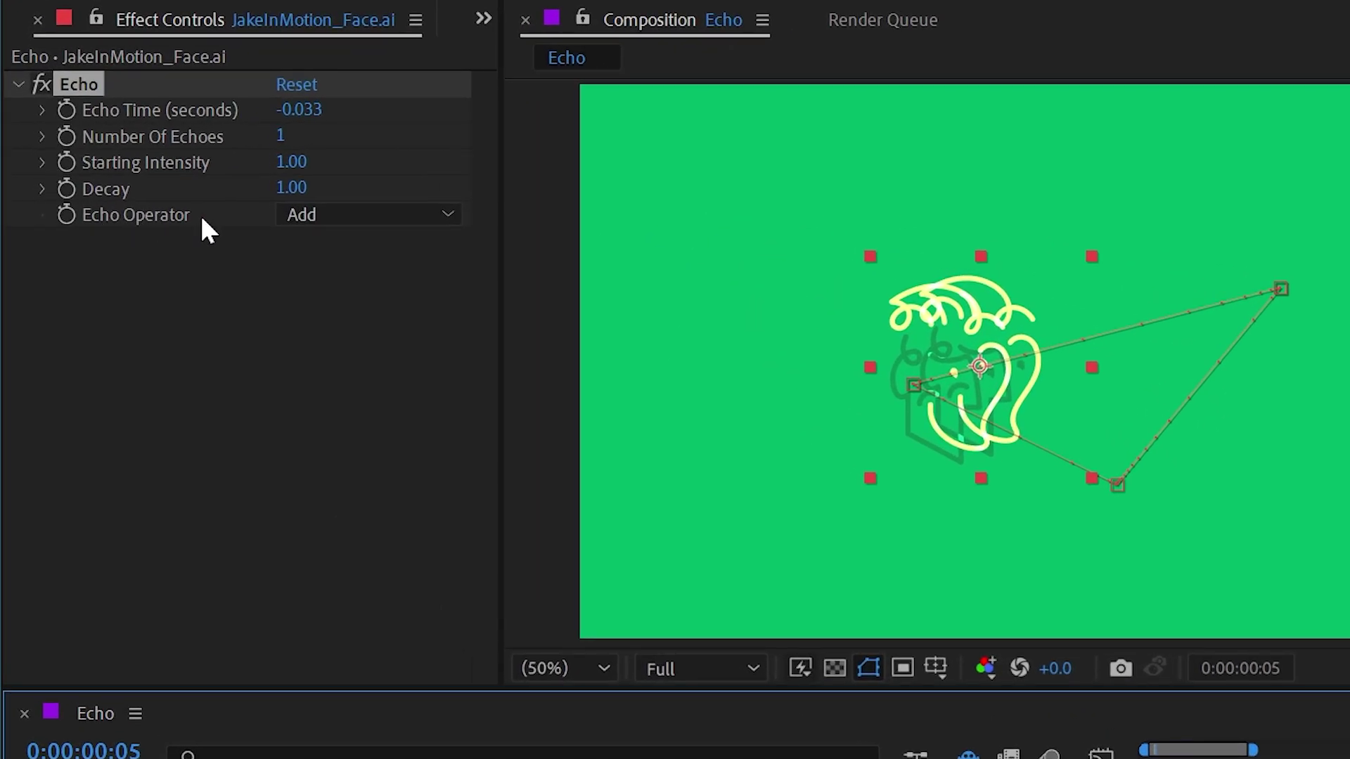
Magnify the view on the face and try the Maximum, Minimum and Screen Echo Operators
scroll(983, 385, up, 4)
drag(753, 356, 956, 446)
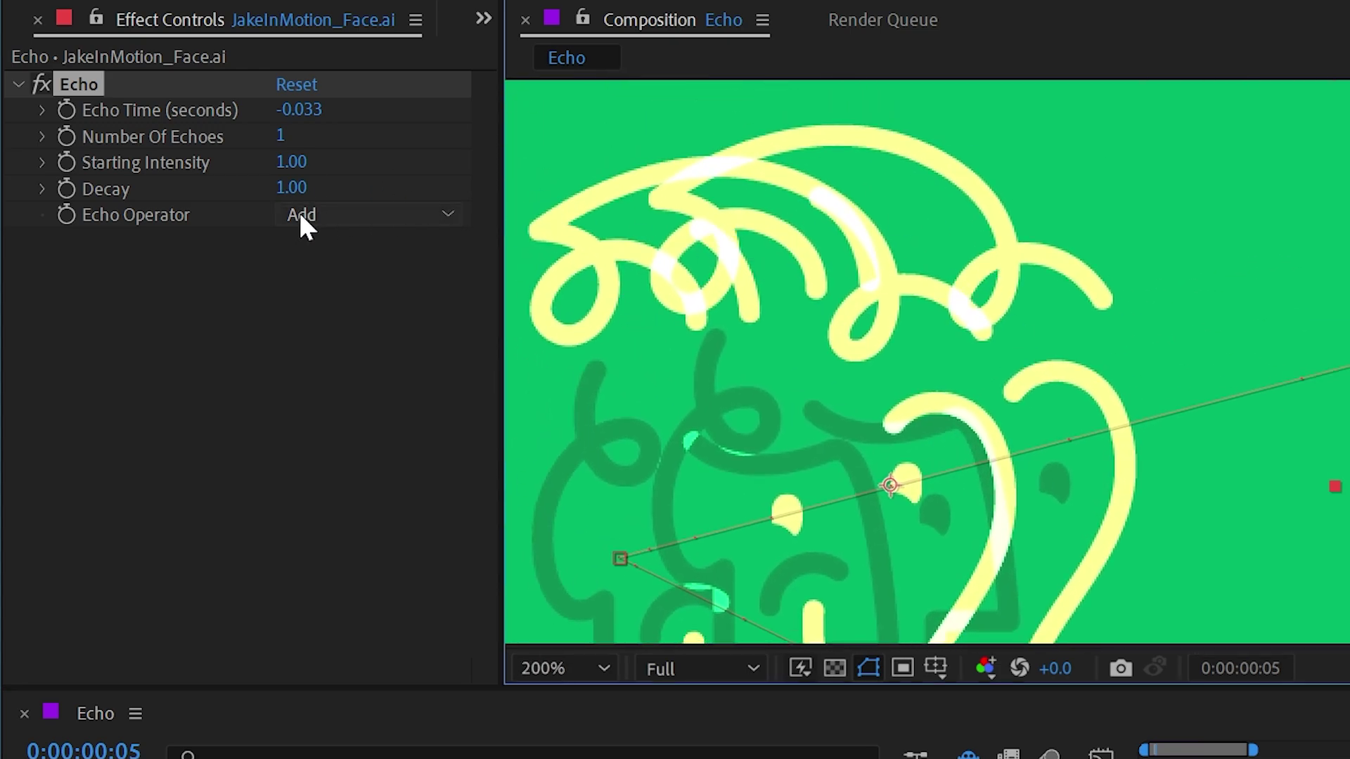
click(361, 215)
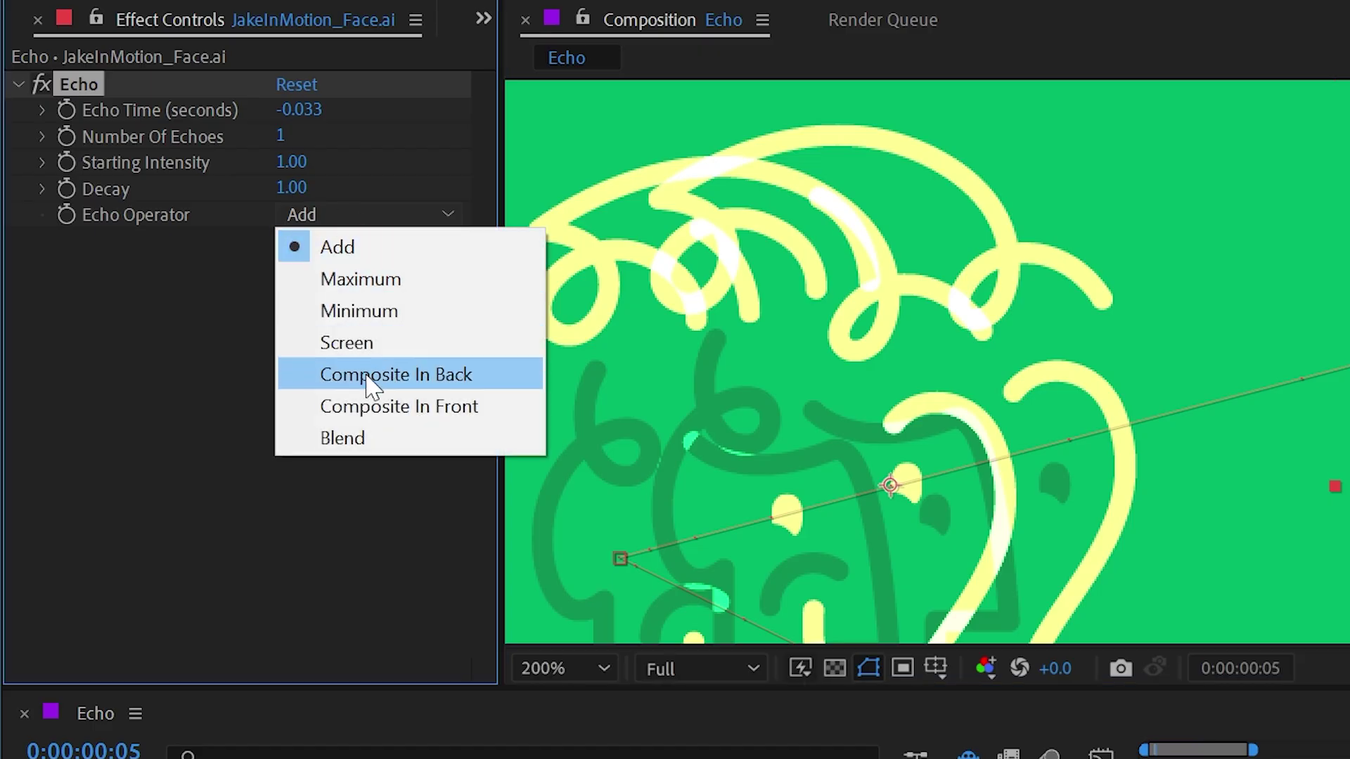
click(379, 280)
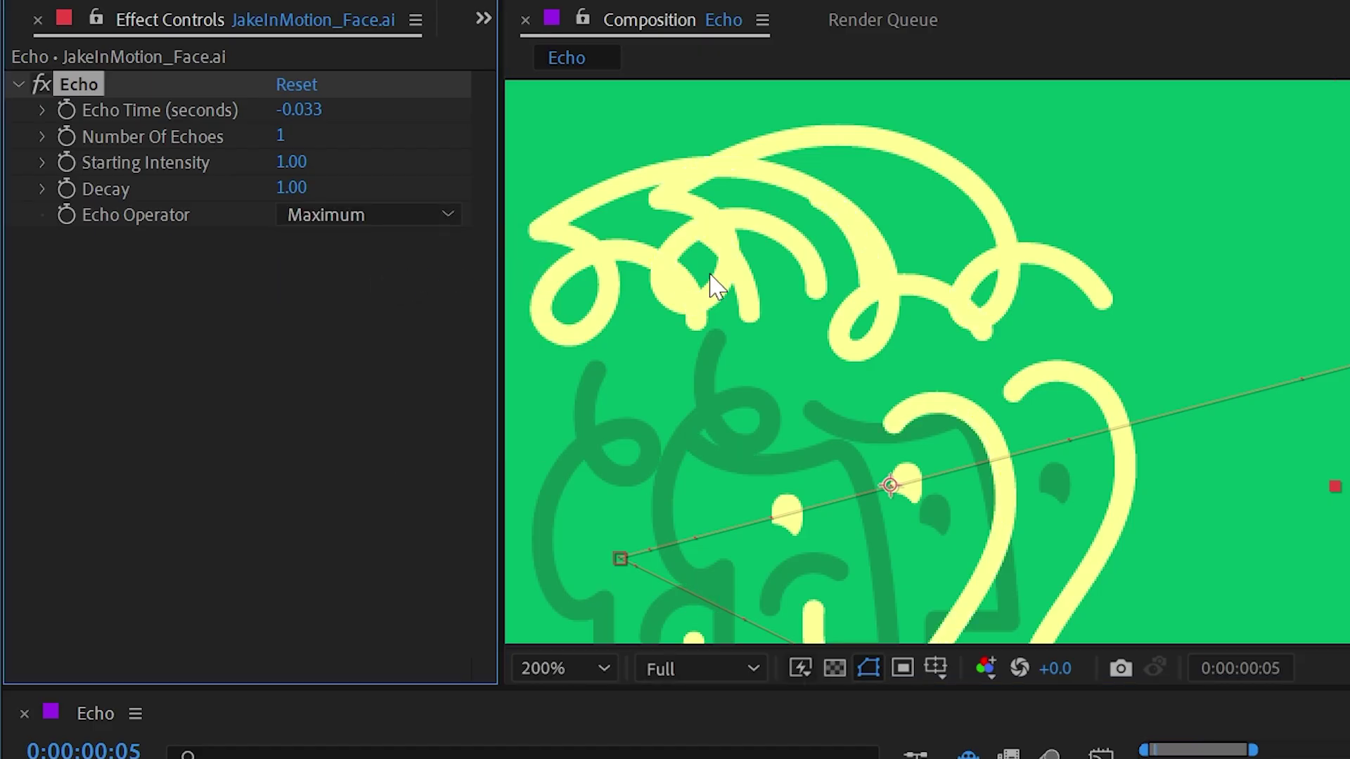
click(319, 215)
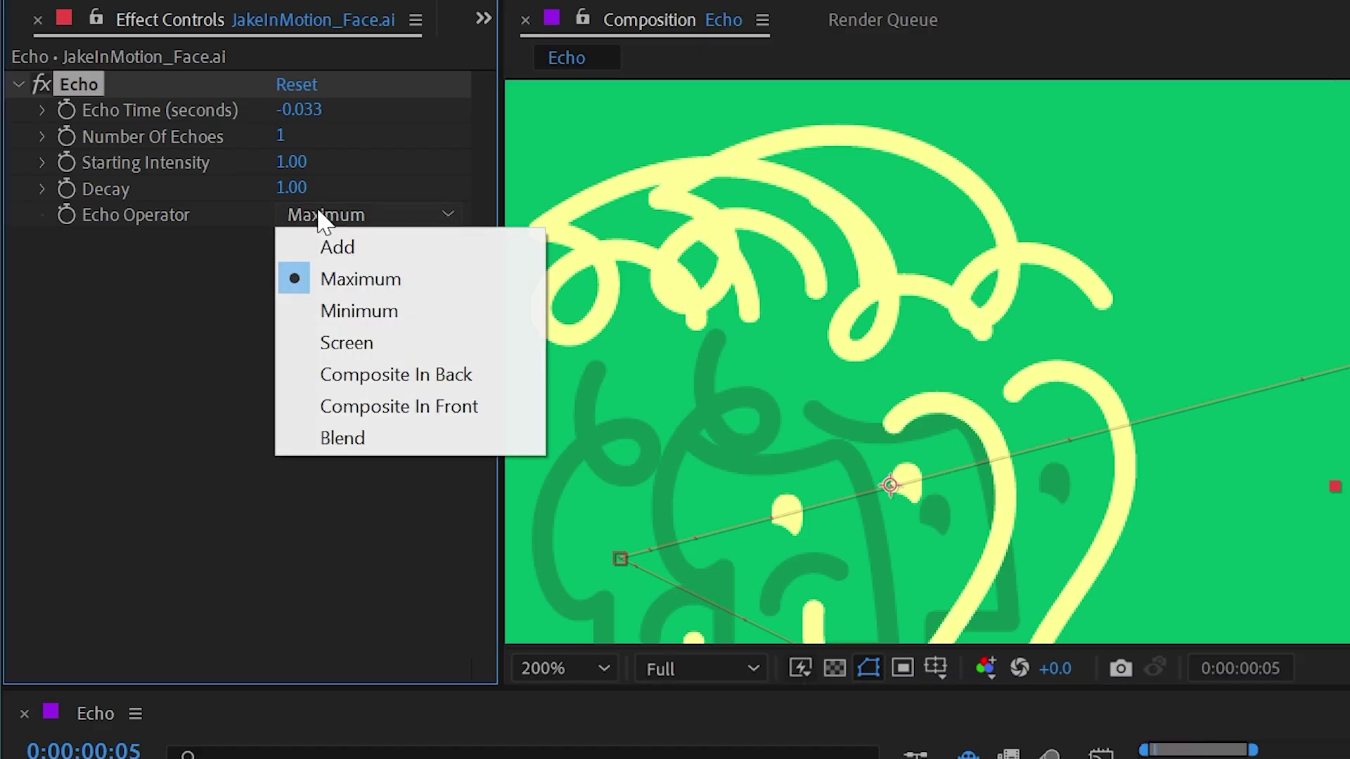
click(332, 307)
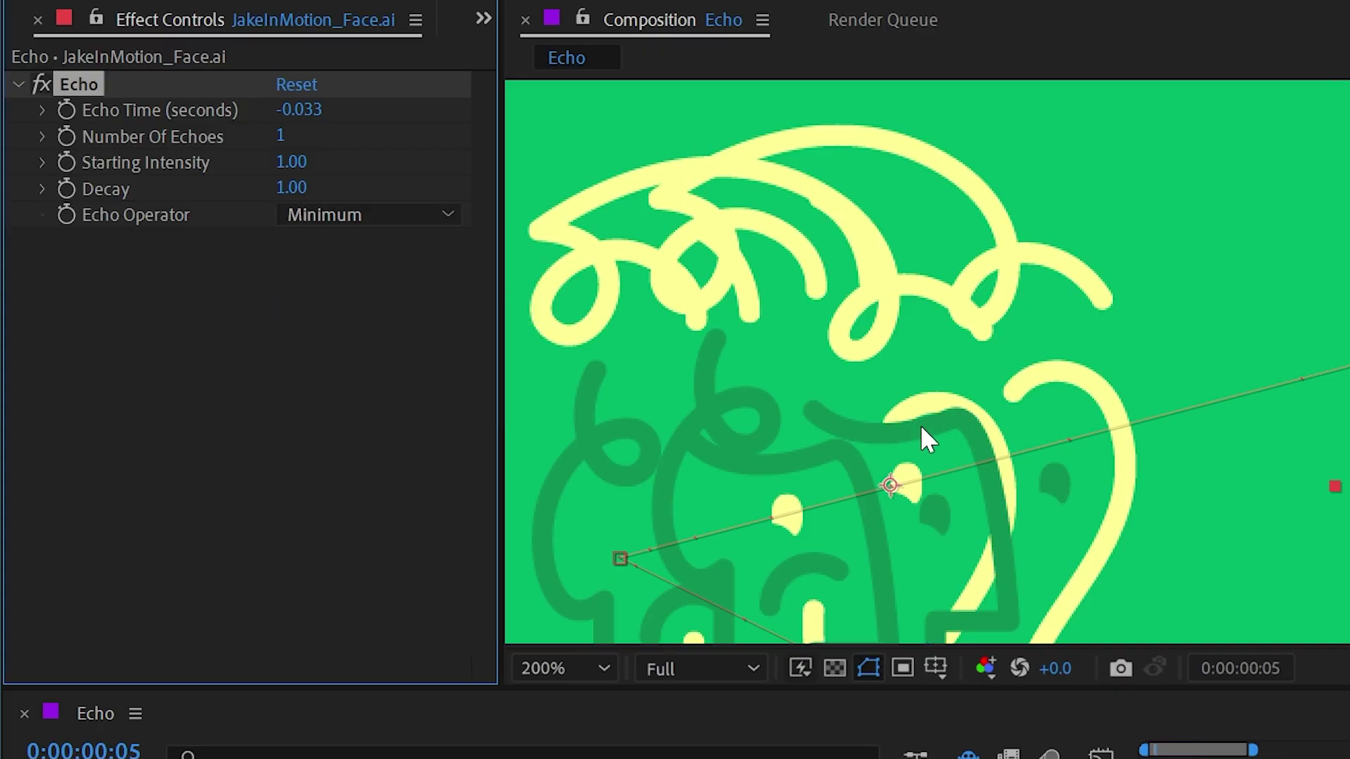
click(366, 215)
click(361, 342)
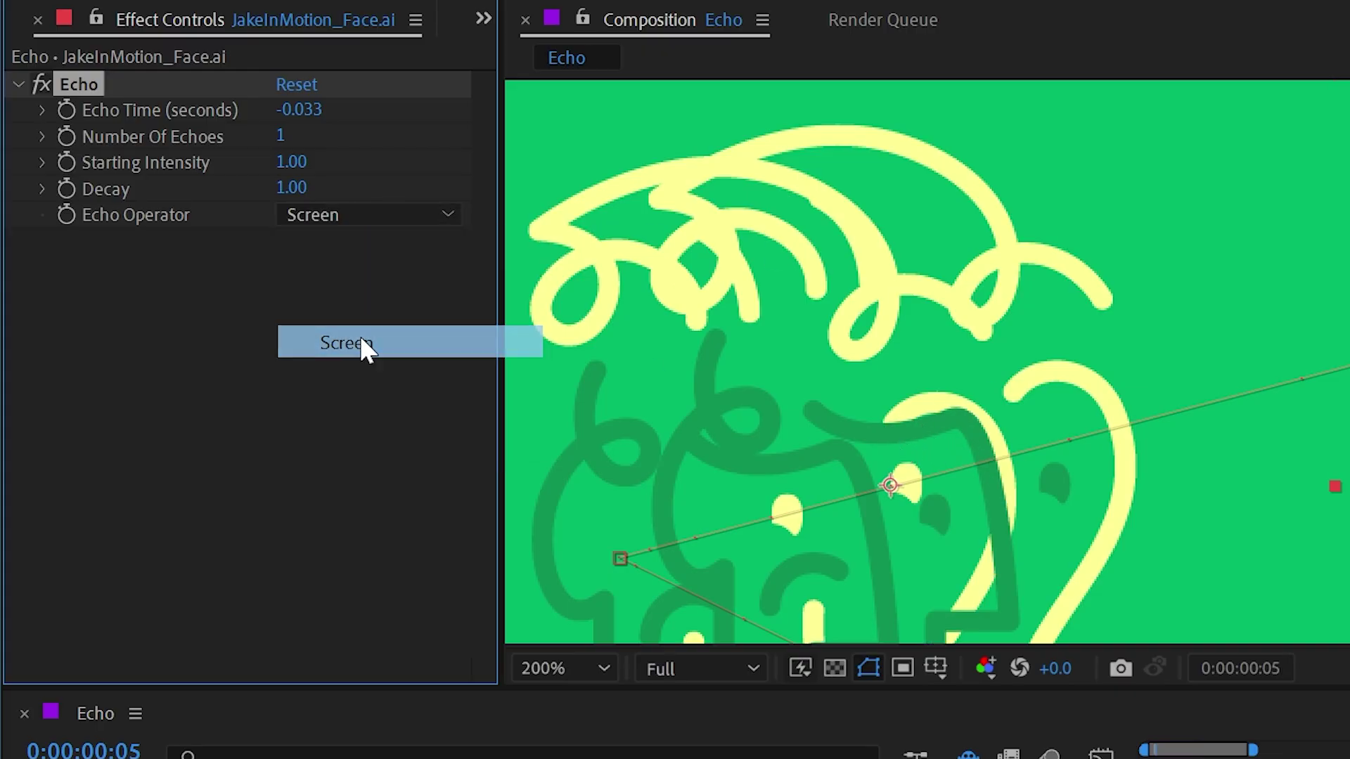
Try the Composite In Back, Composite In Front and Blend Echo Operators
click(354, 215)
click(373, 369)
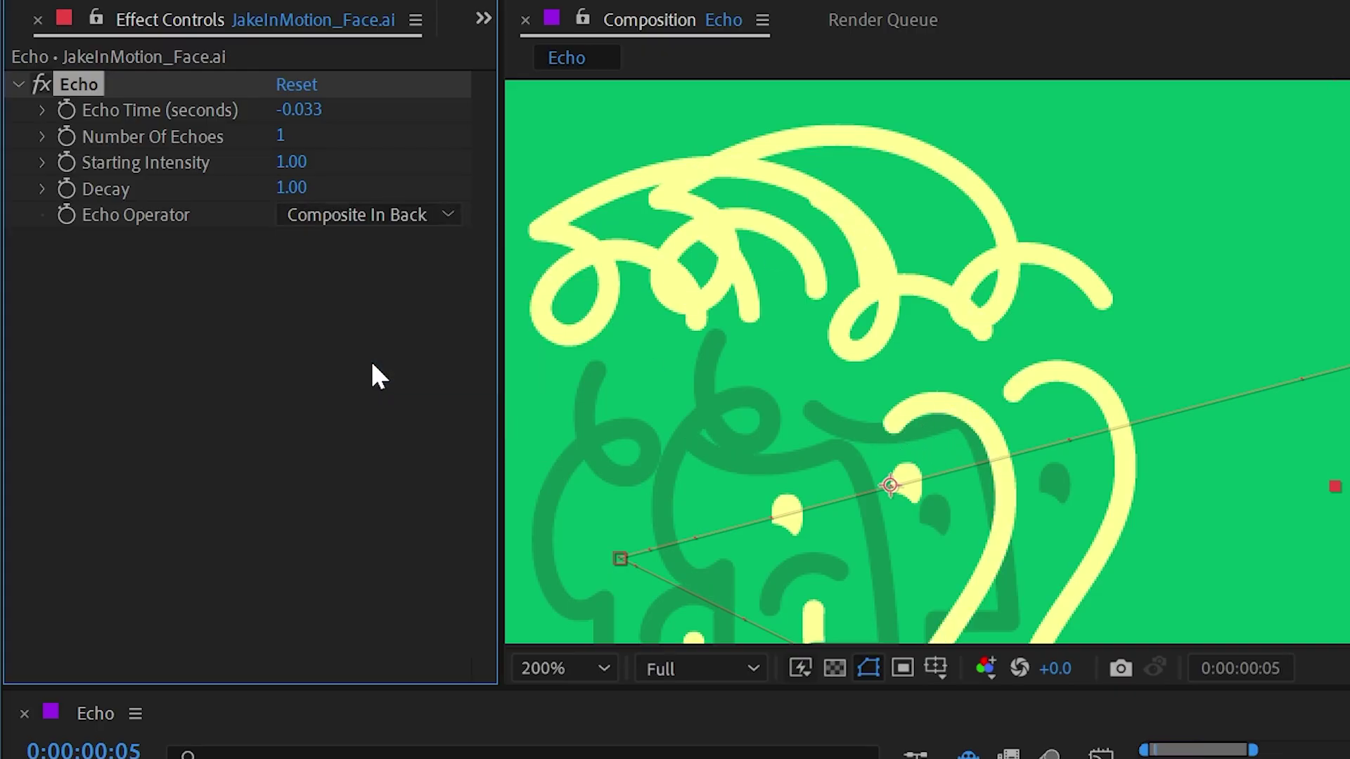
click(365, 216)
click(422, 402)
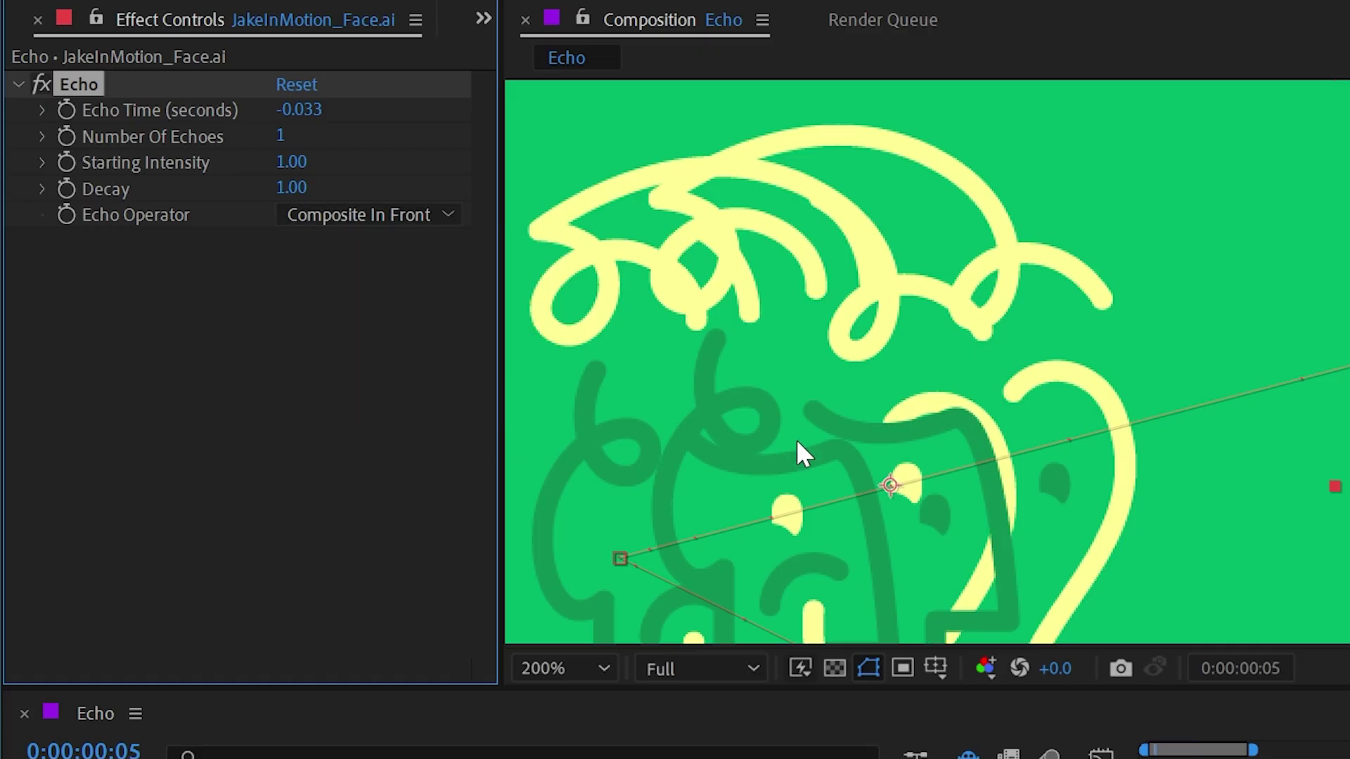
click(366, 215)
click(401, 450)
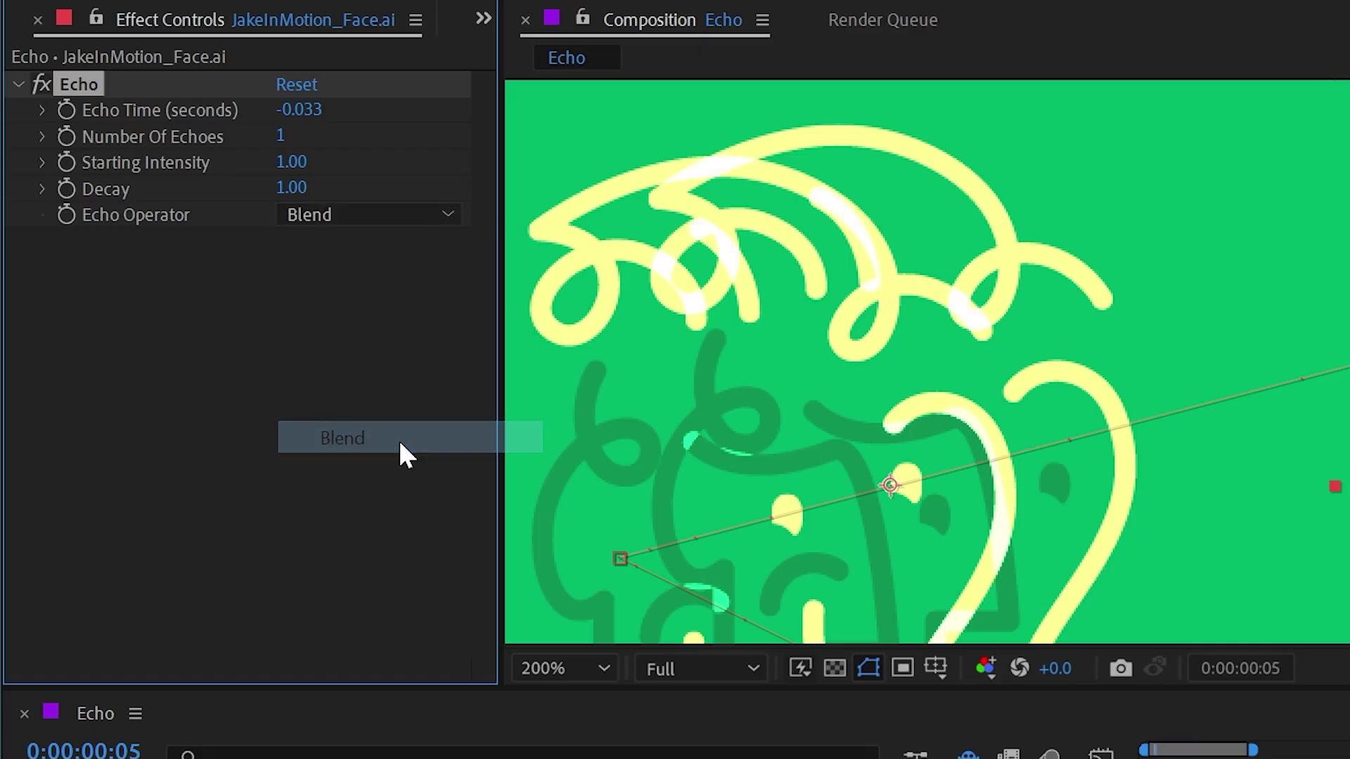
Compare Add against Blend once more and settle the Echo Operator on Add
click(349, 215)
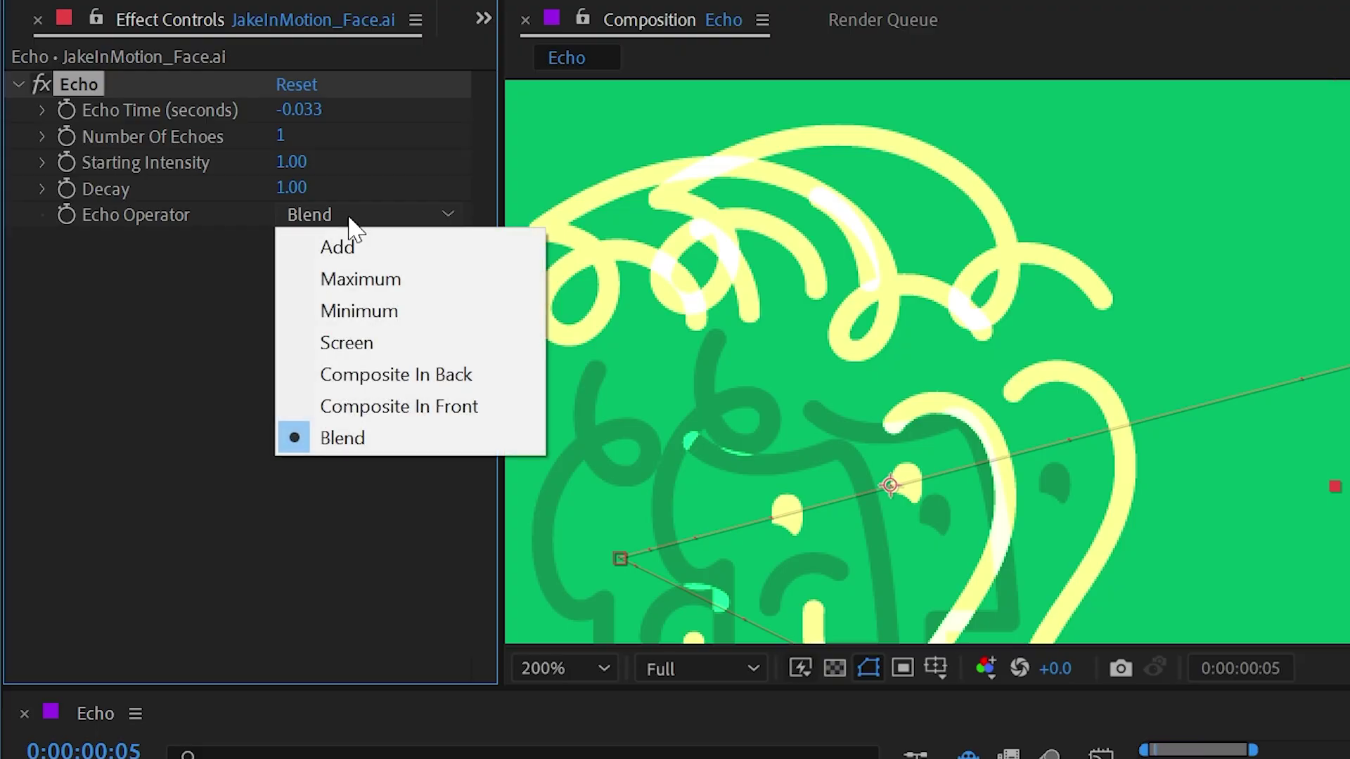
click(359, 245)
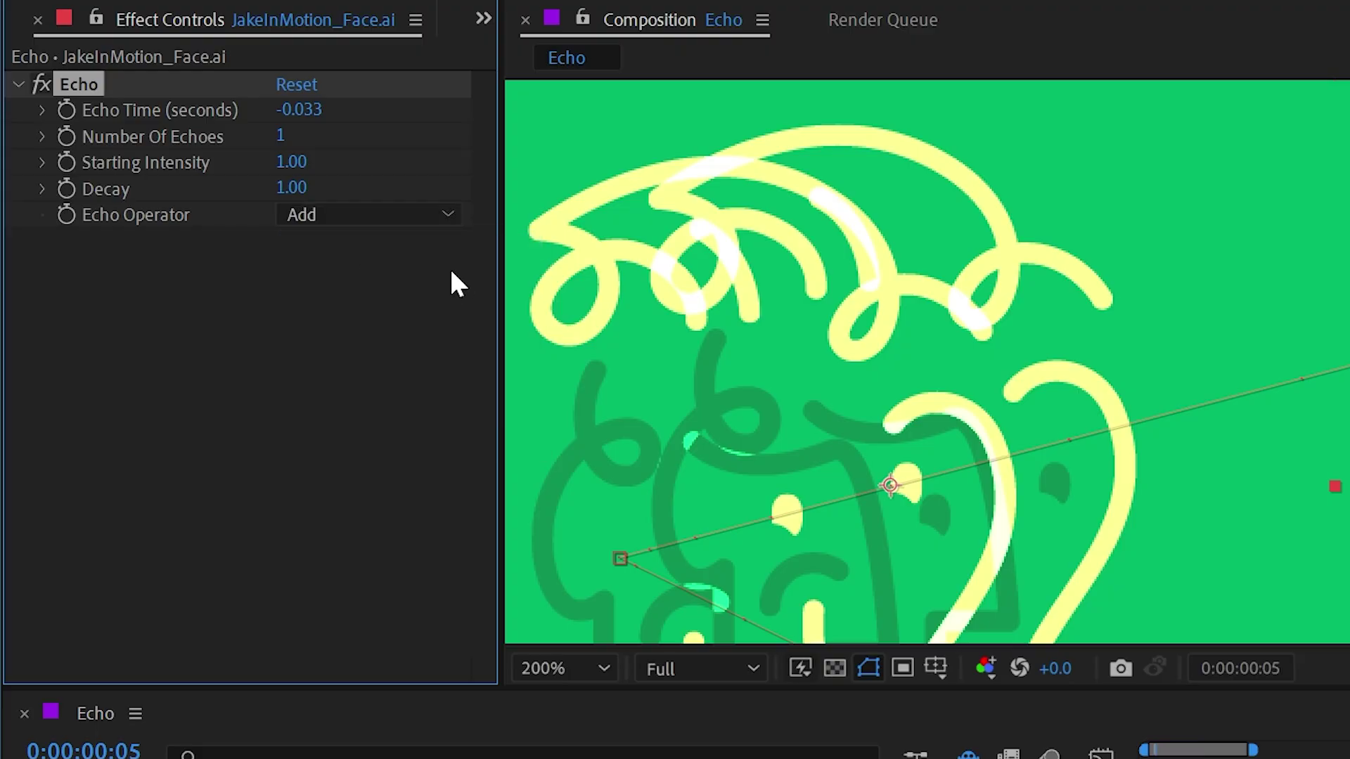
click(369, 214)
click(381, 443)
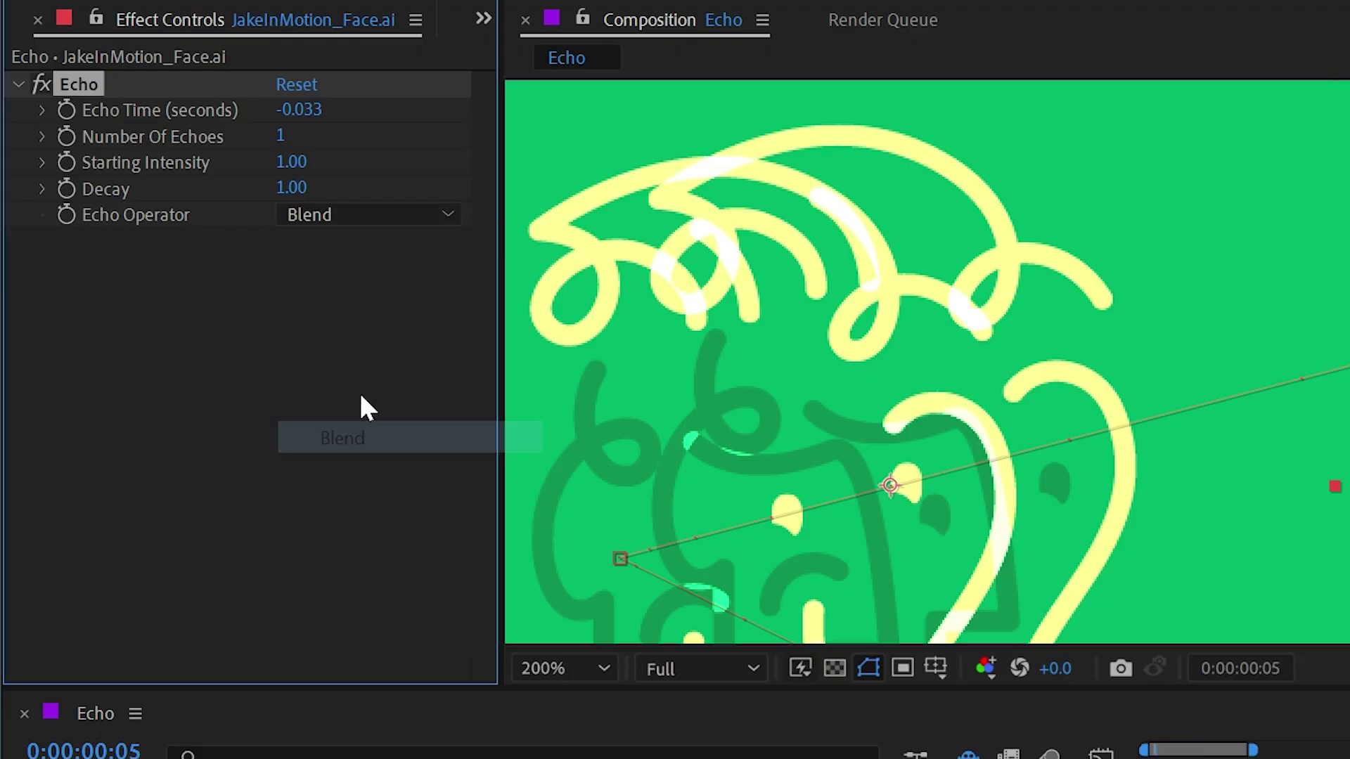
click(350, 217)
click(345, 250)
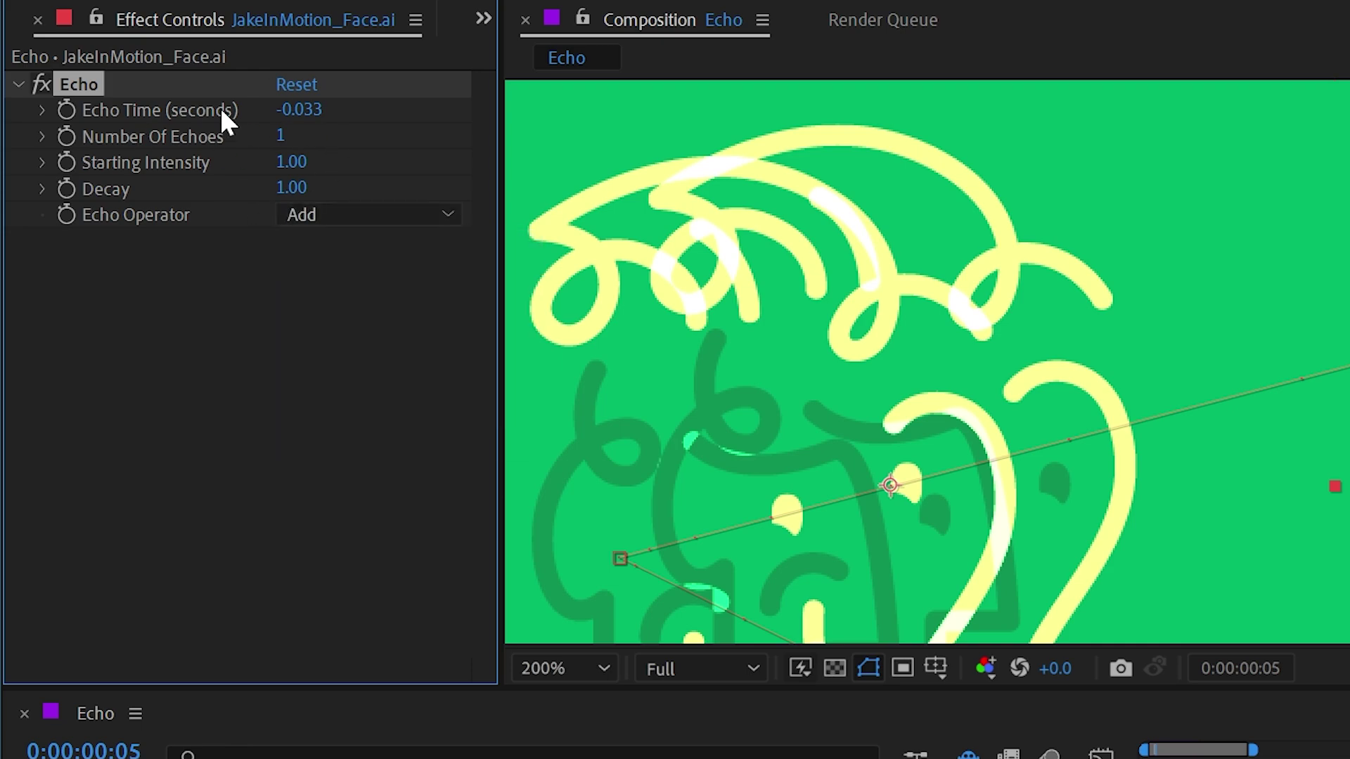
scroll(822, 310, down, 2)
Toggle the Echo effect off and on repeatedly to compare, leaving it on
drag(1079, 491, 928, 416)
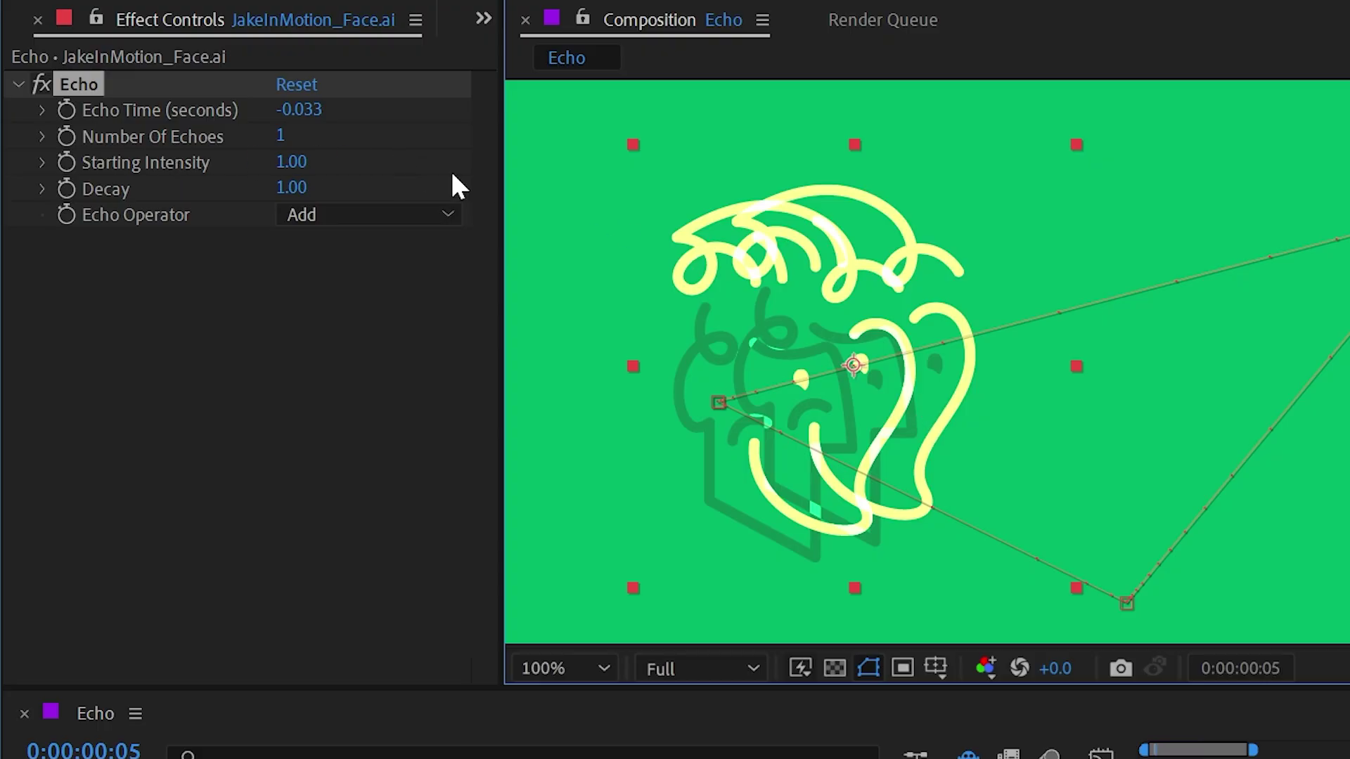
click(39, 81)
click(40, 82)
click(39, 82)
click(40, 82)
click(40, 81)
click(40, 82)
click(40, 82)
click(40, 81)
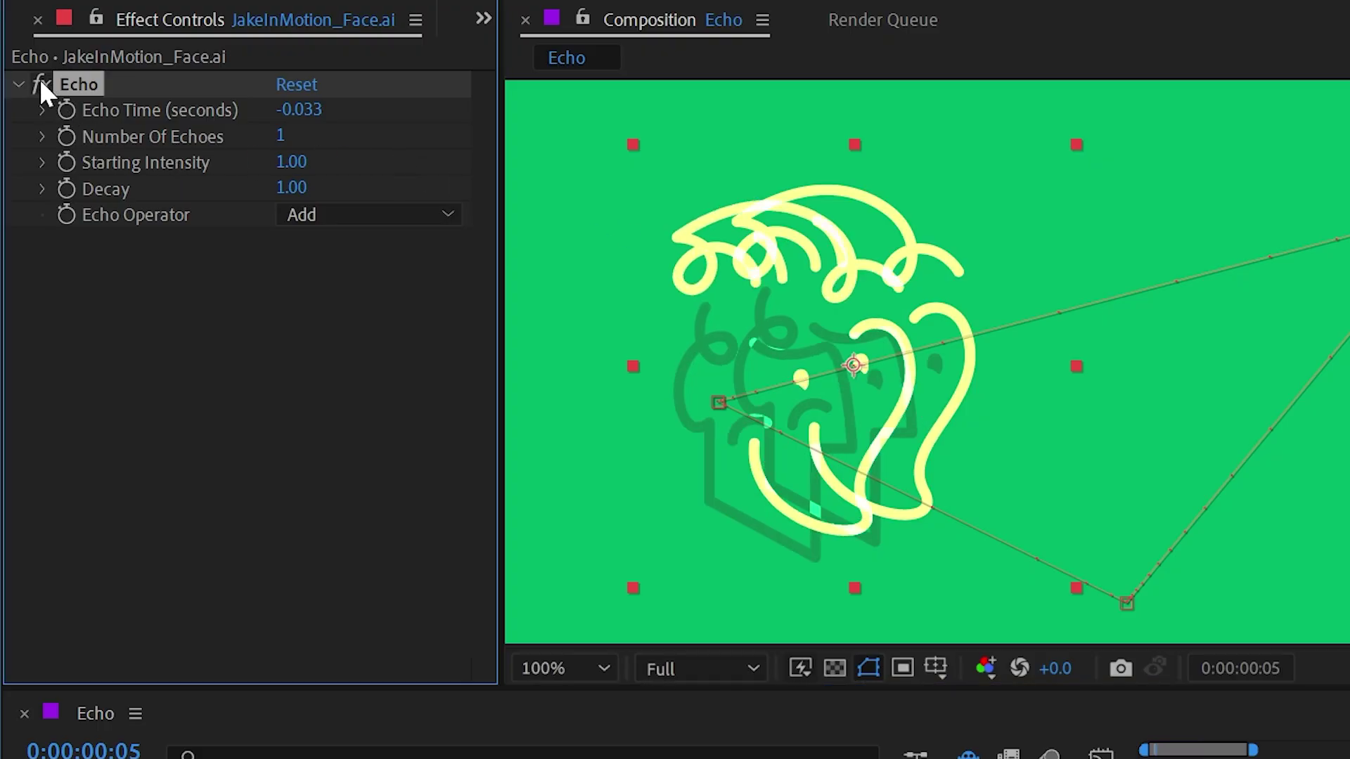
Set Number Of Echoes to 5, scrub Echo Time, then return it to -0.033
click(280, 136)
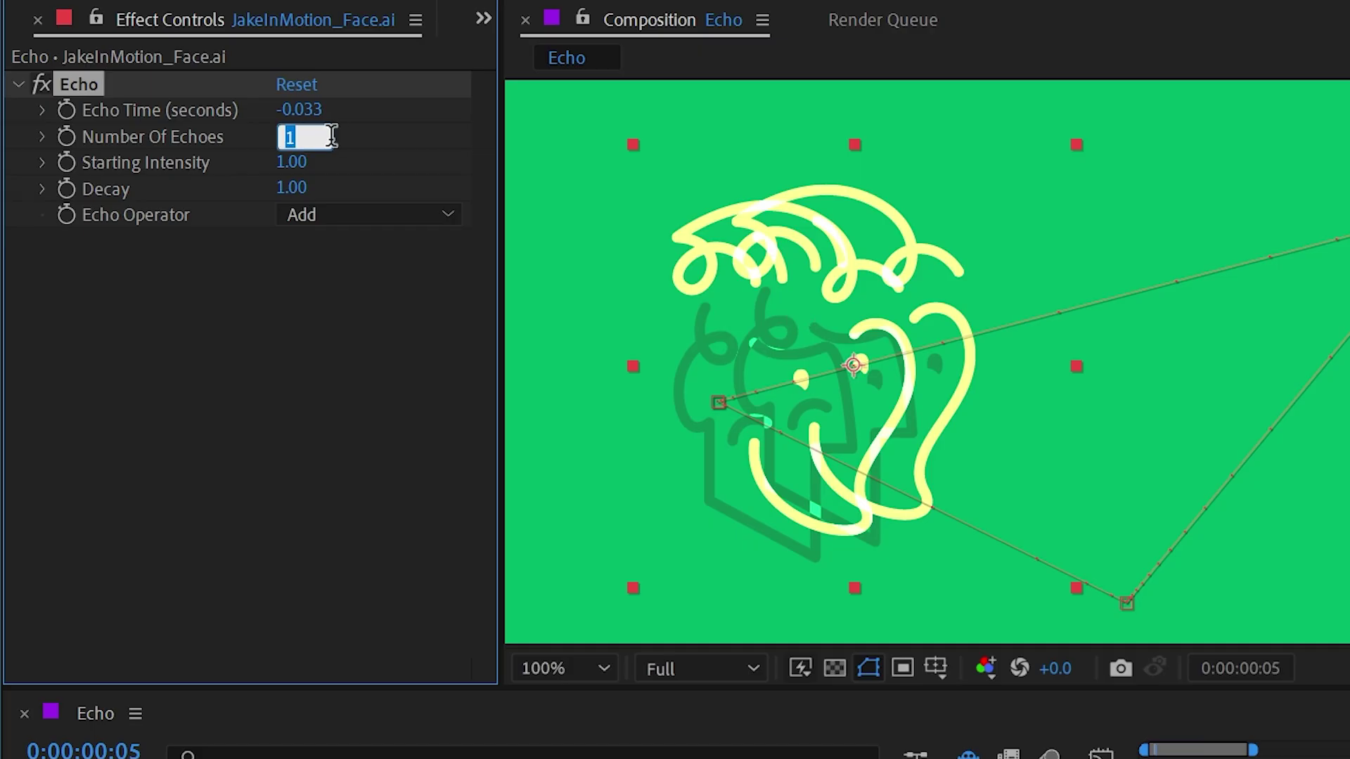
key(Up)
key(Up)
key(Up)
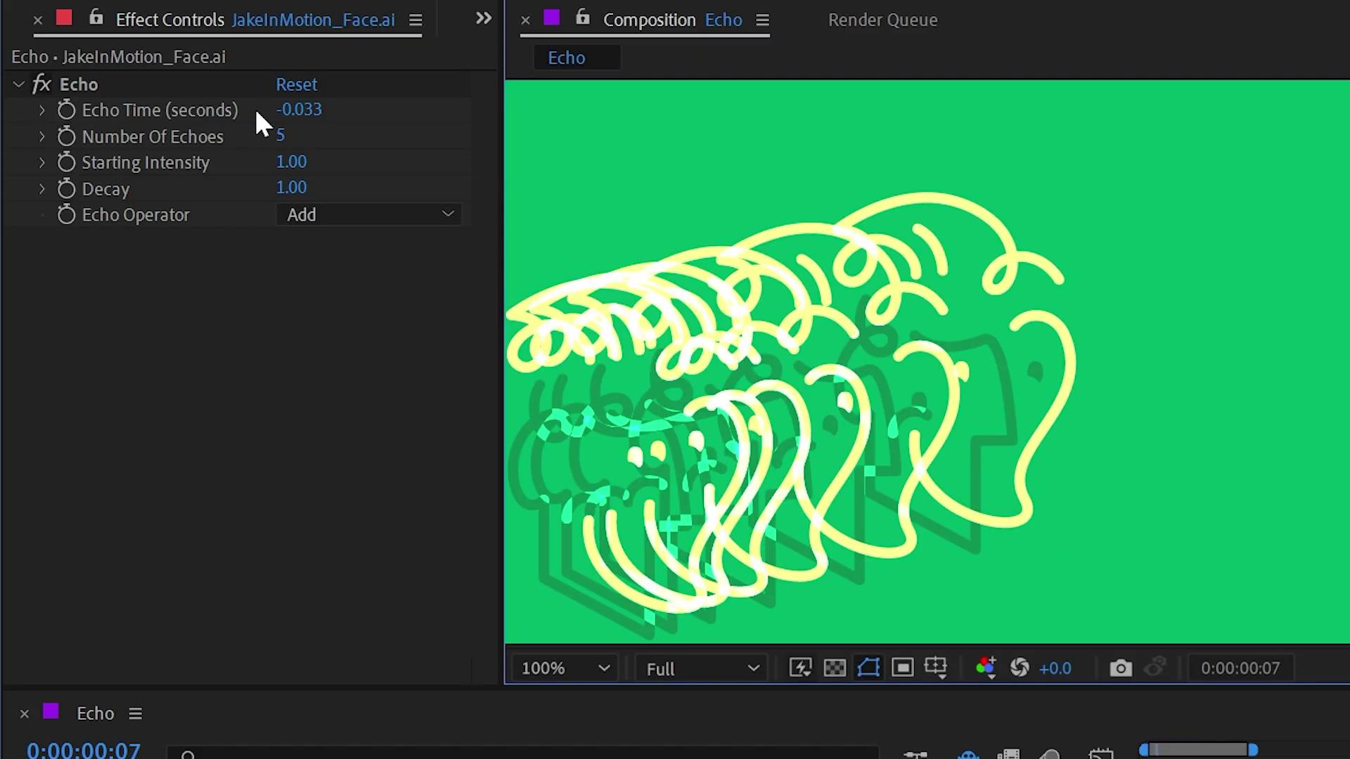
drag(710, 383, 767, 346)
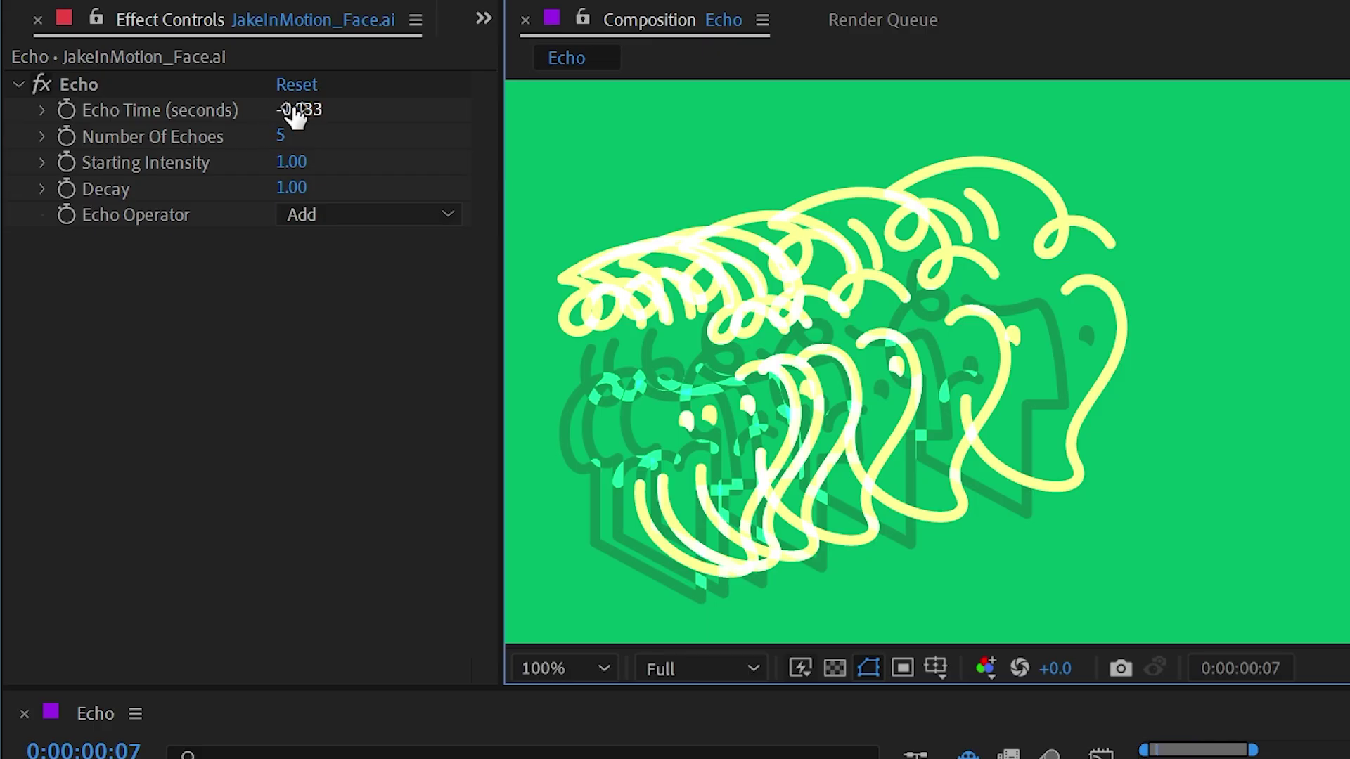
mouse_move(289, 116)
mouse_down()
mouse_move(264, 109)
mouse_move(294, 118)
mouse_up()
click(427, 174)
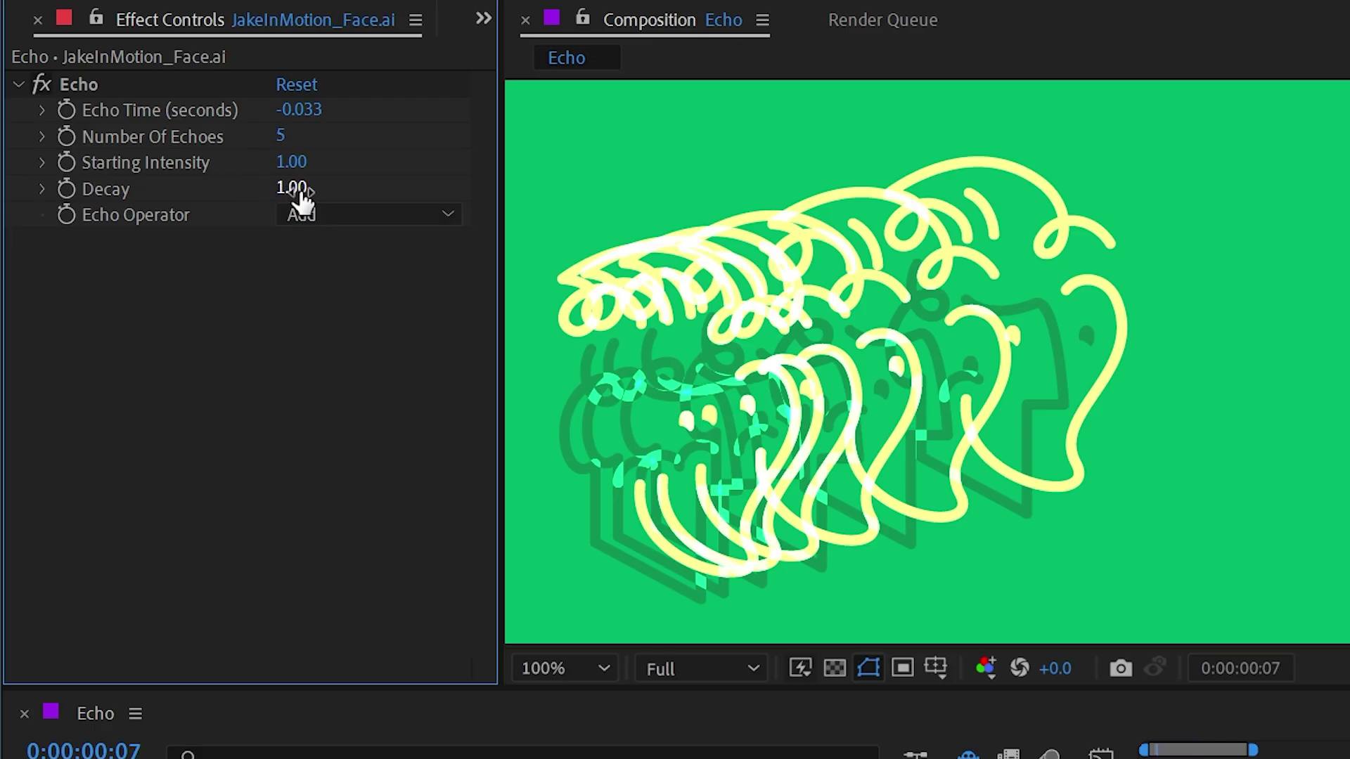
Dim then restore Starting Intensity to 1.00, and lower Decay so the five trails fade
drag(290, 162, 198, 163)
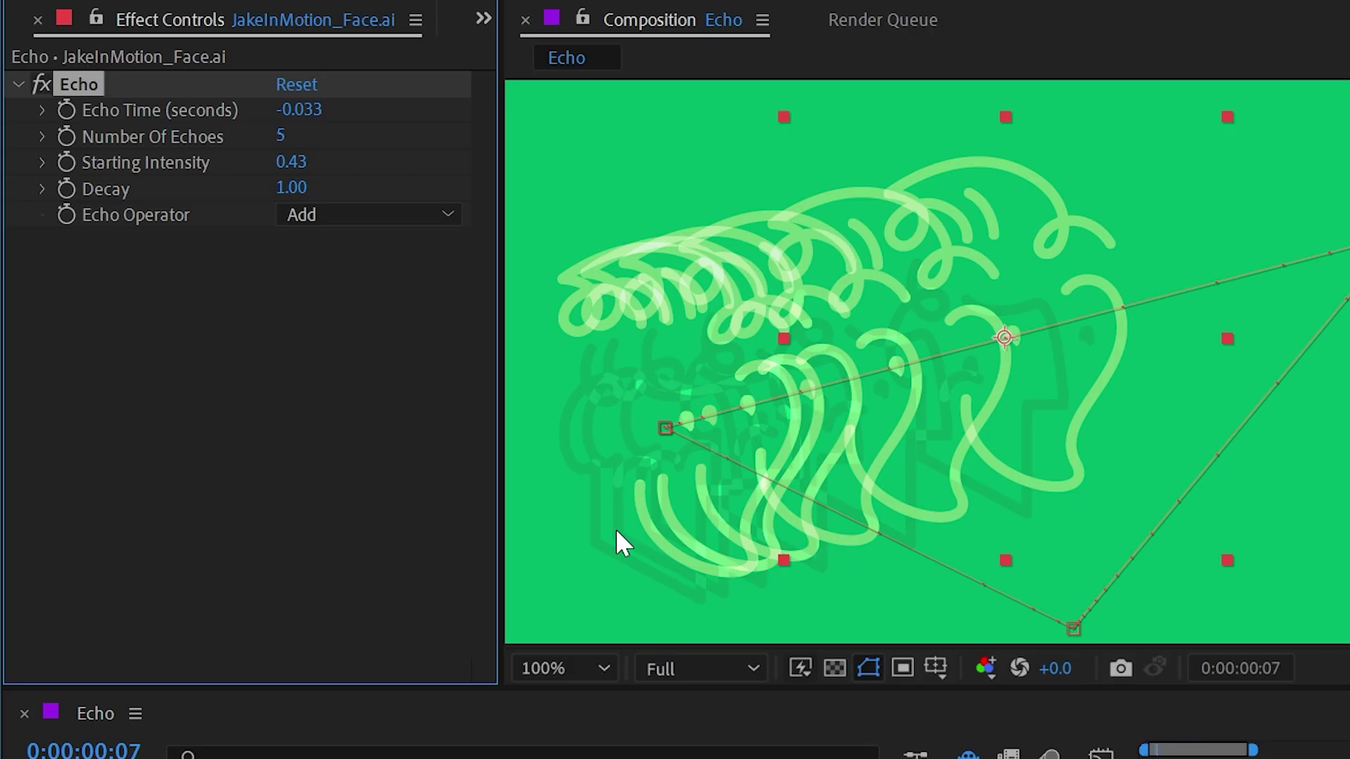
drag(289, 163, 558, 187)
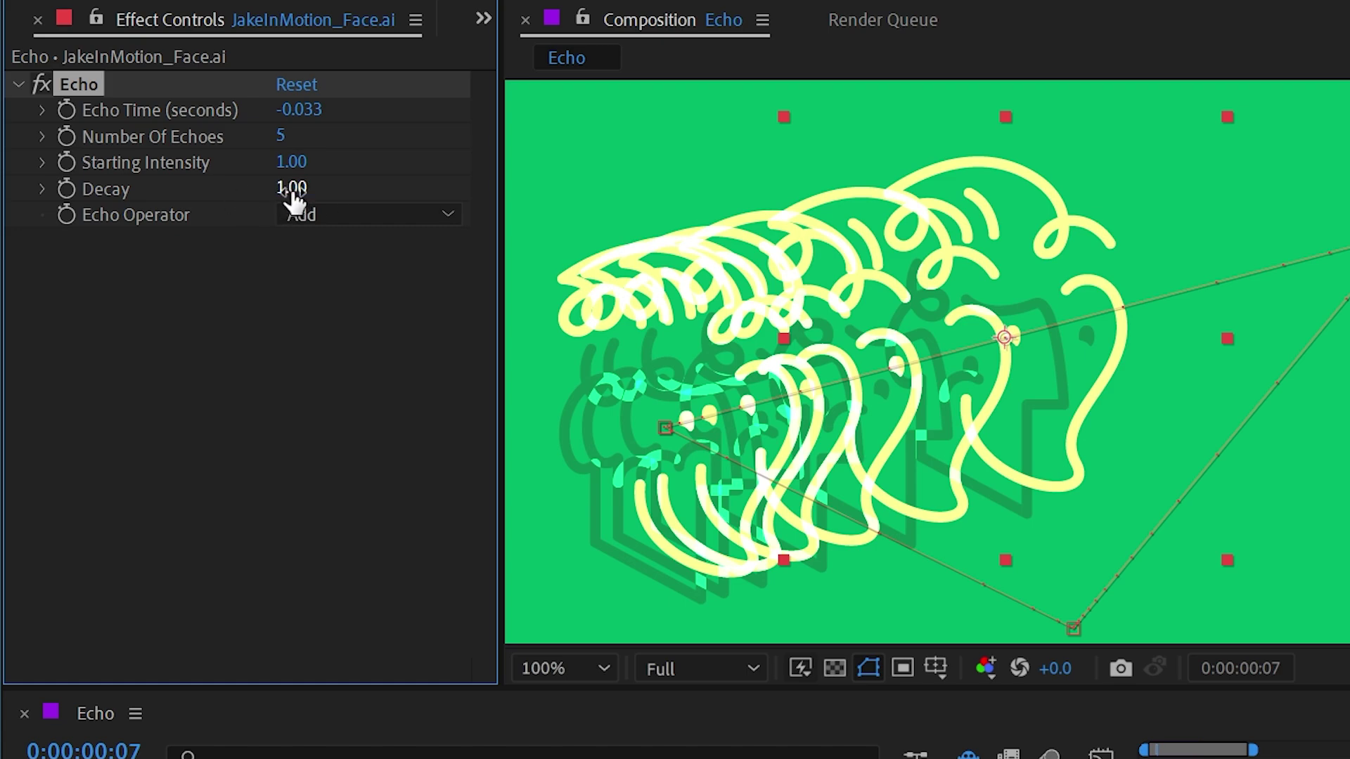
drag(289, 189, 204, 190)
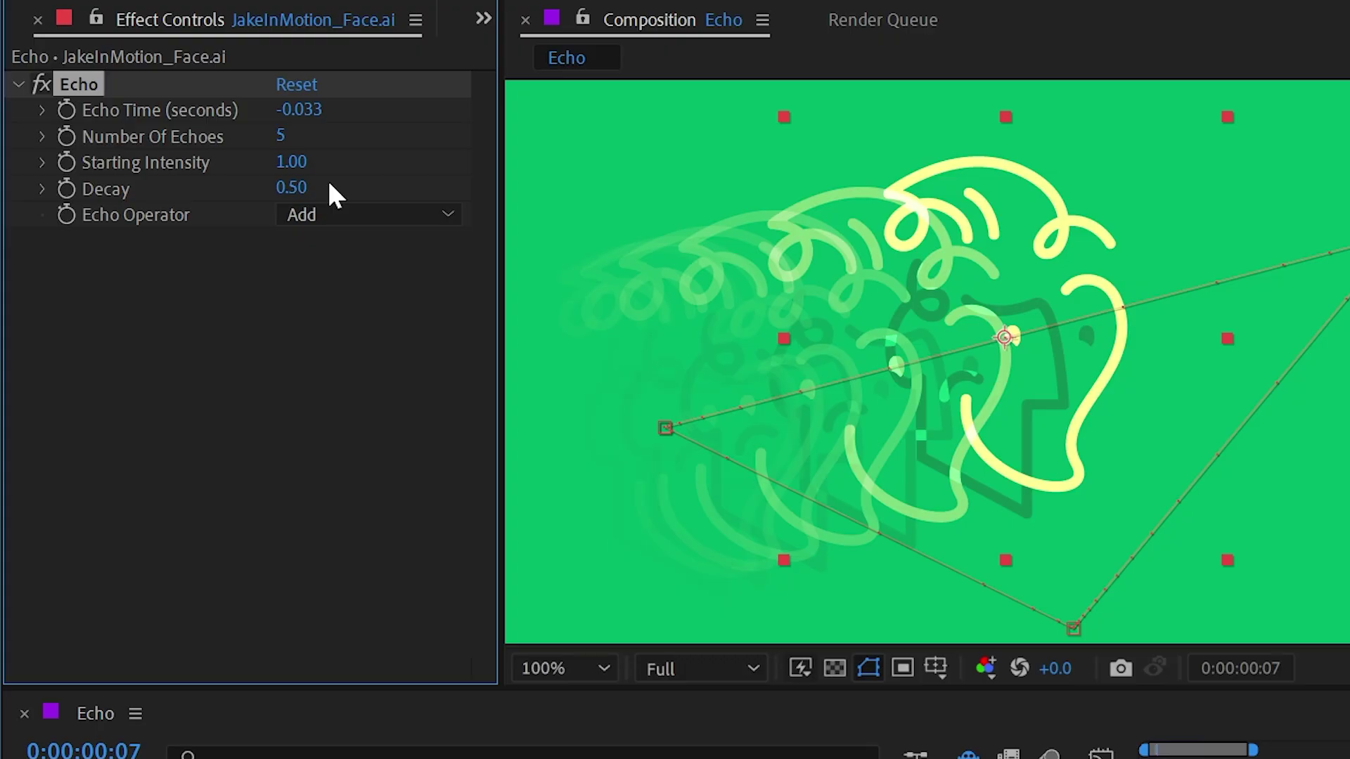
Set Number Of Echoes to 3 and raise Decay to 0.71
click(280, 135)
text(3)
key(Return)
drag(305, 194, 337, 194)
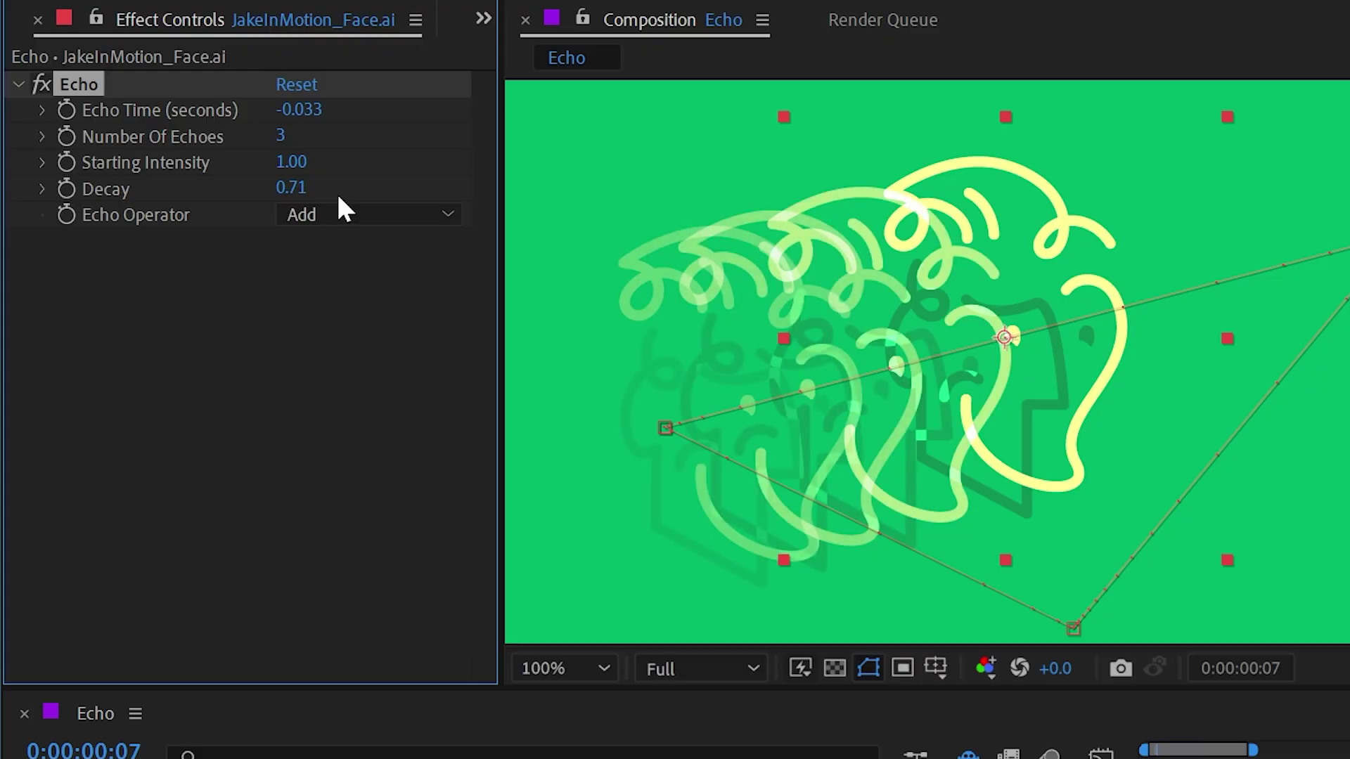
Switch the Echo Operator to Composite In Front and advance one frame
click(383, 214)
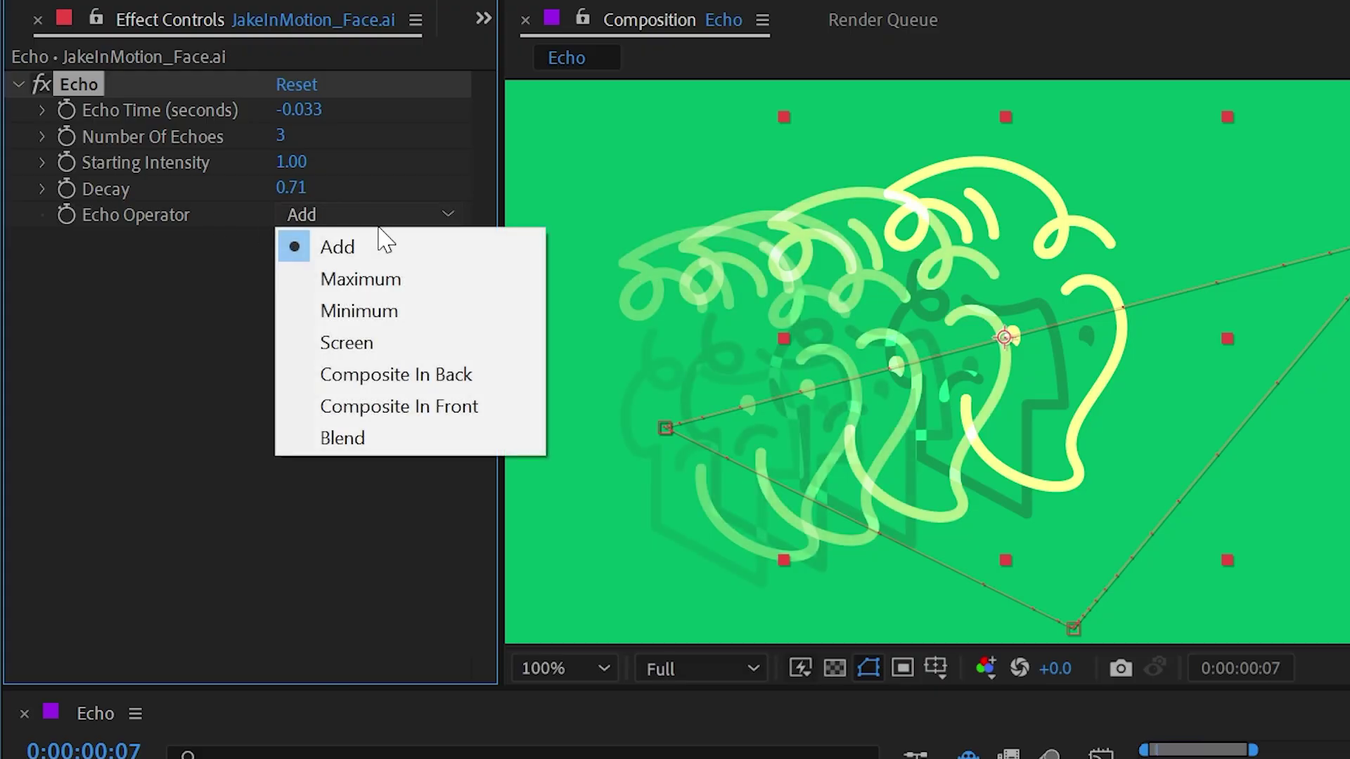
click(383, 407)
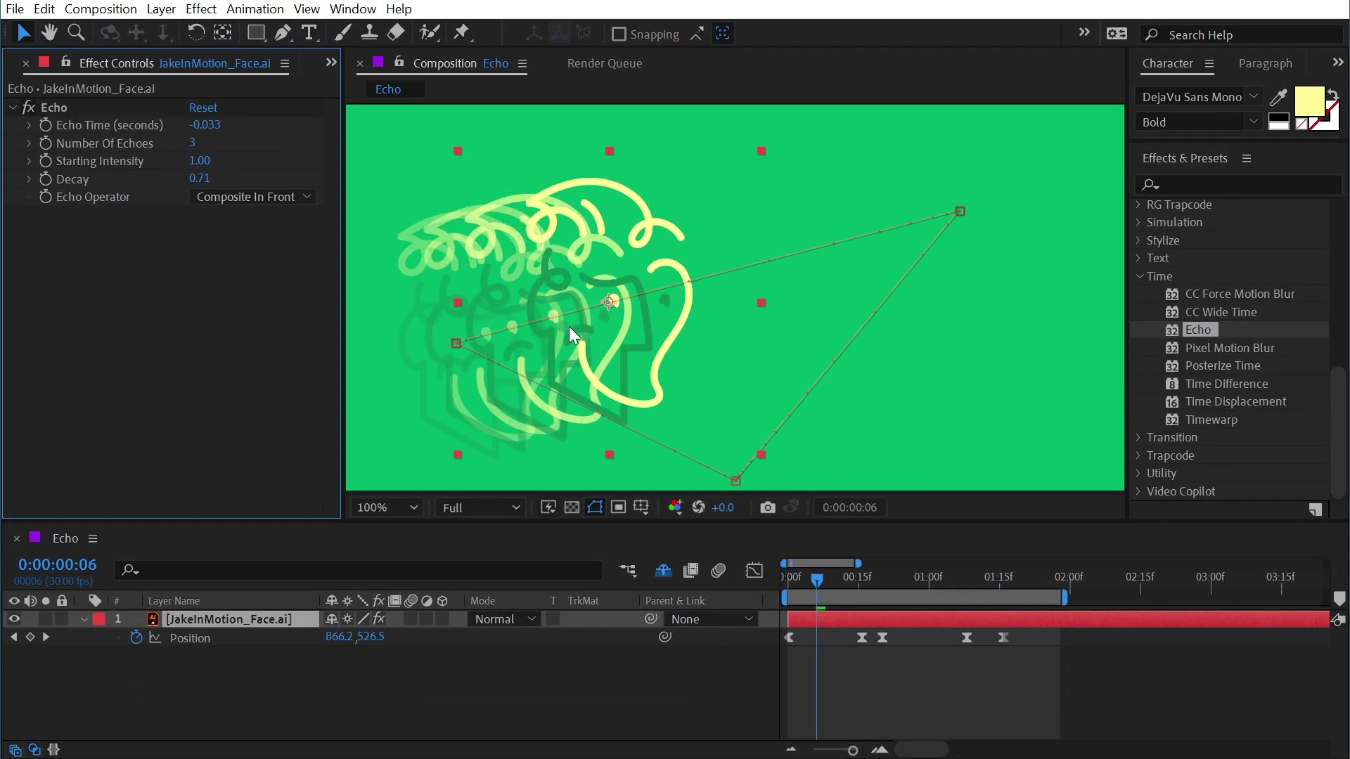
key(Page_Down)
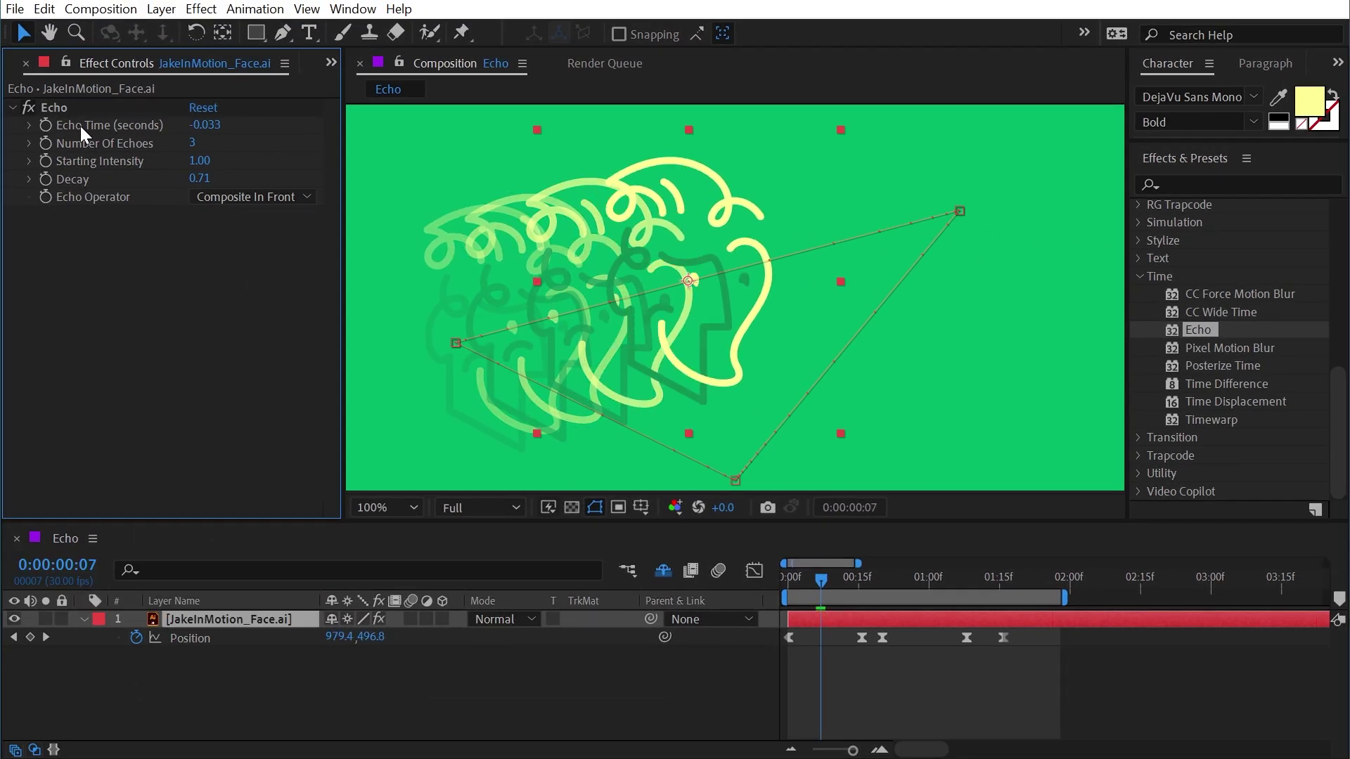
Set the composition frame rate to 24 fps in Composition Settings, leaving Echo Time unchanged
click(216, 134)
key(Return)
click(568, 664)
click(117, 10)
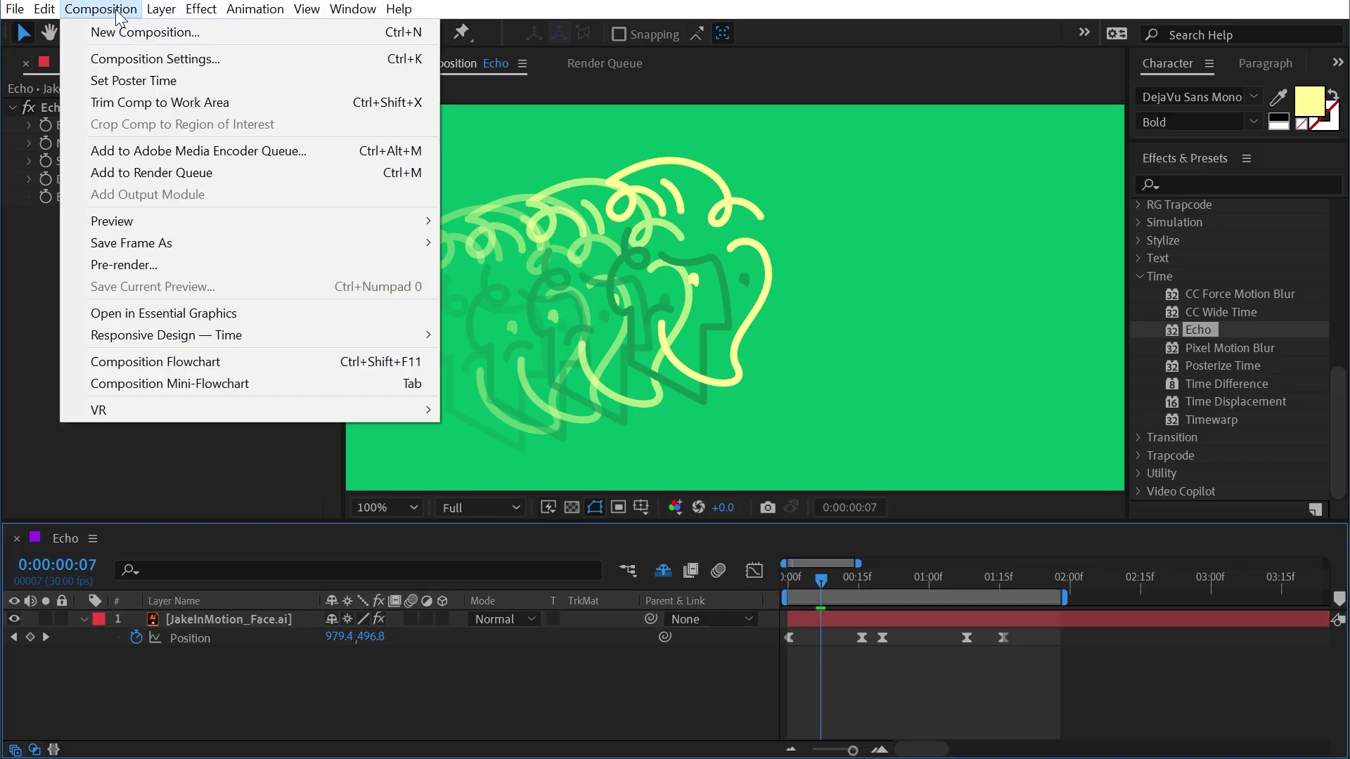
click(133, 60)
click(294, 335)
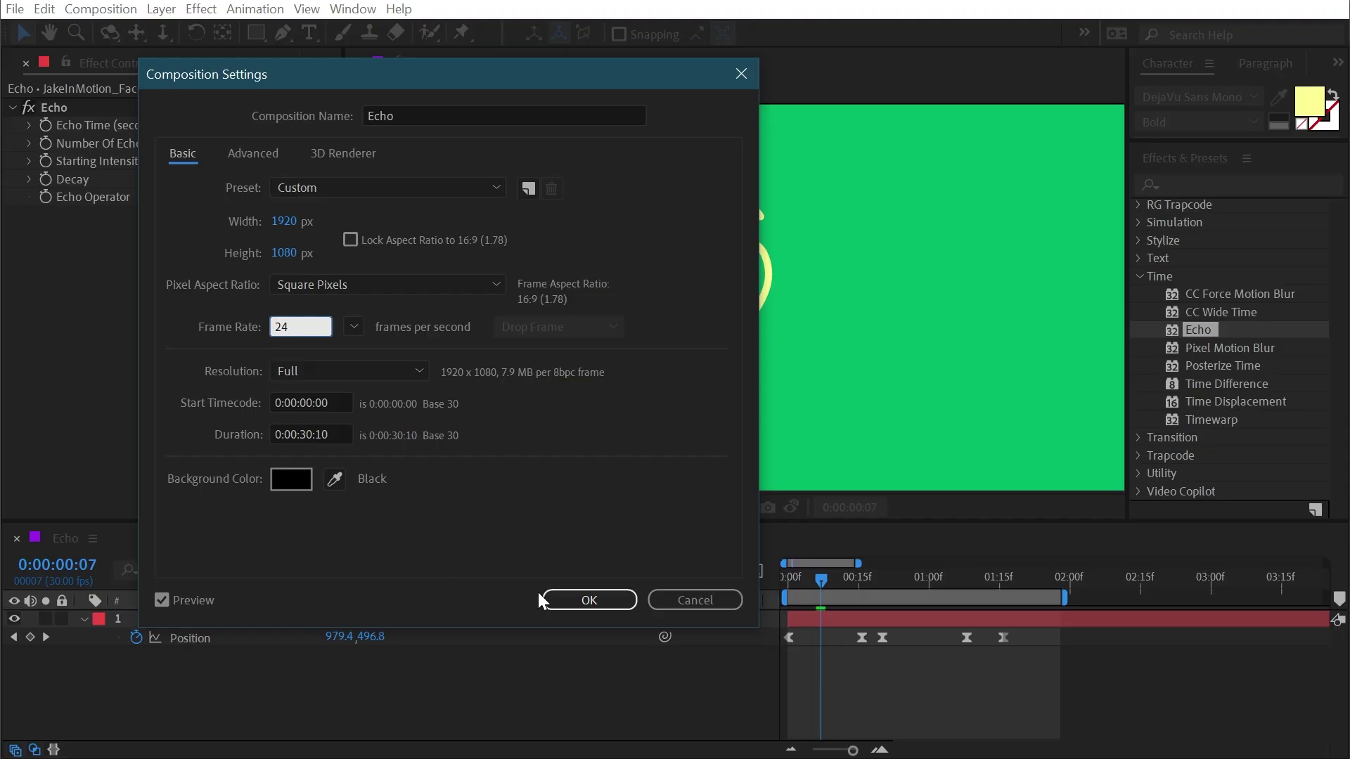
click(556, 600)
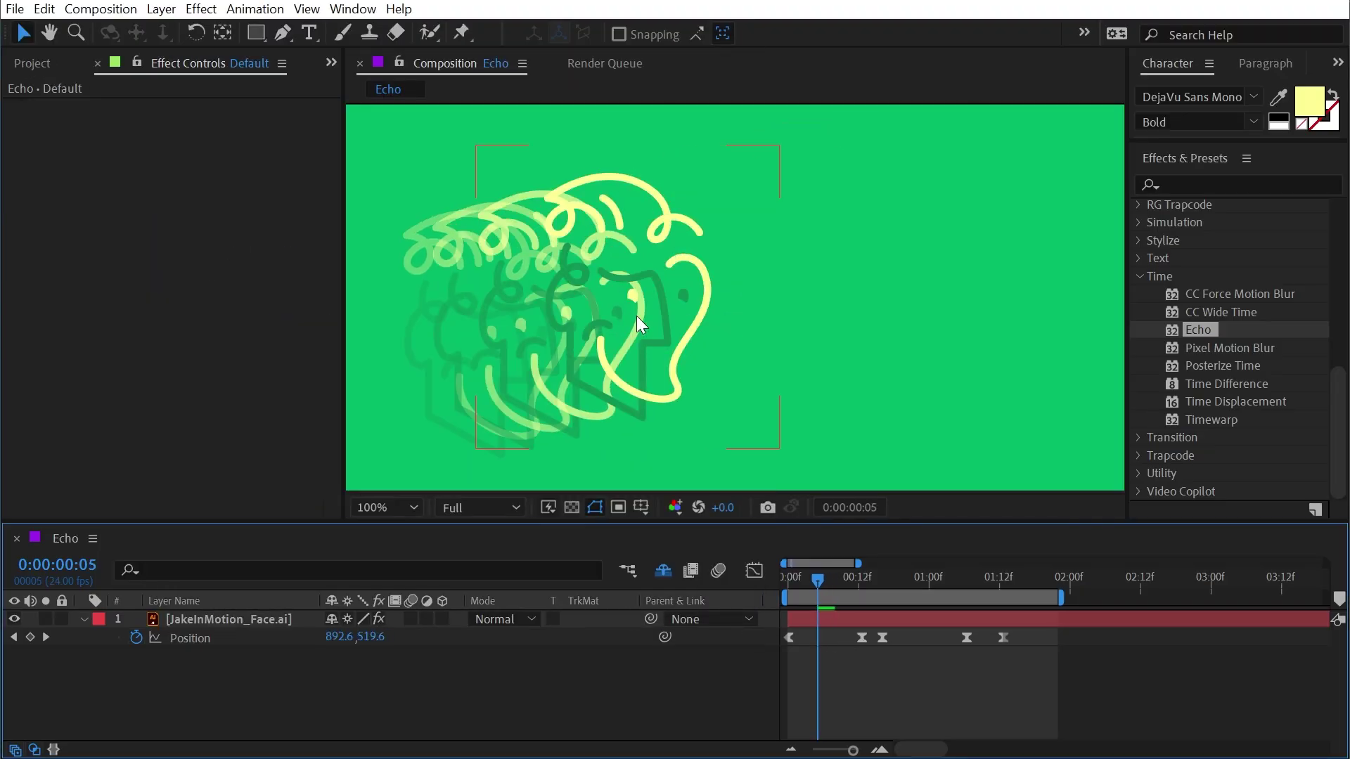
Step forward and back a frame to compare the echo spacing at 24 fps
key(Page_Down)
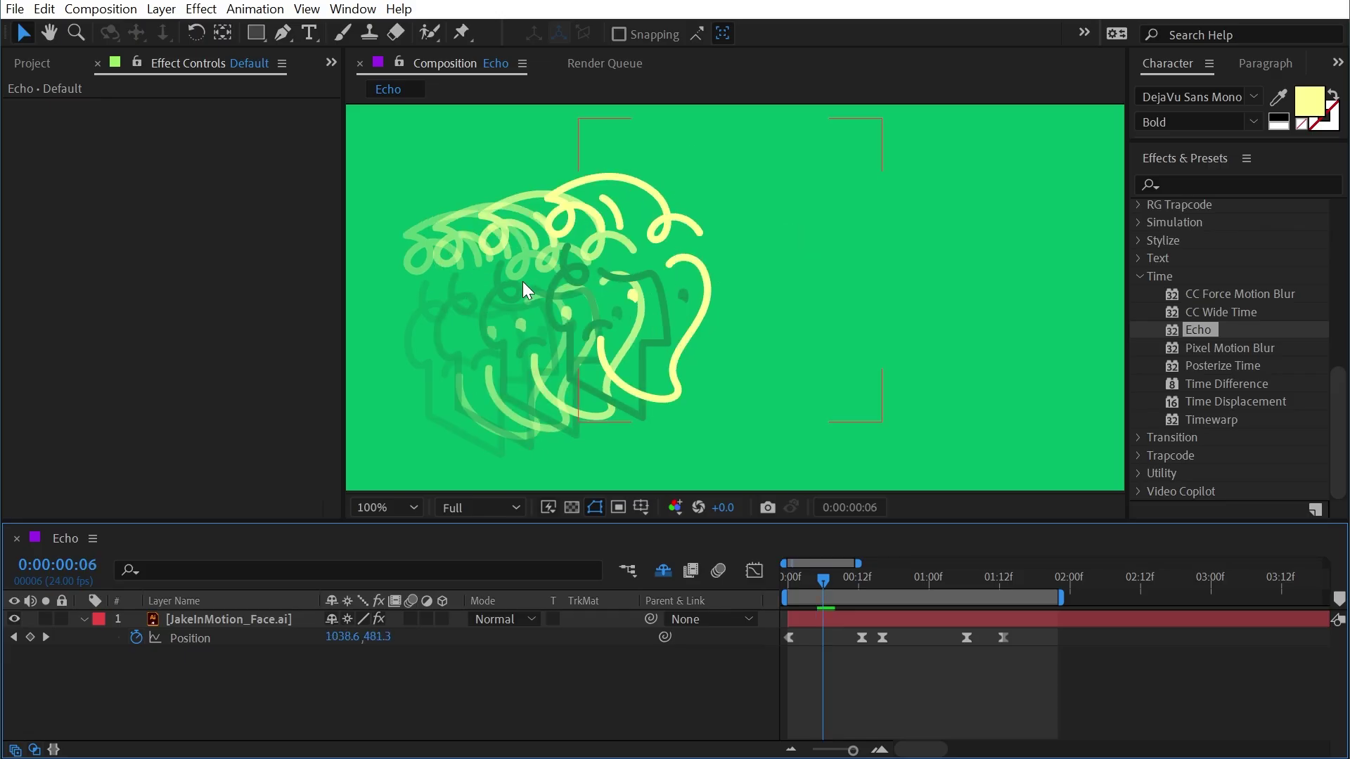
key(Page_Down)
key(Page_Up)
Select JakeInMotion_Face.ai and enter 1/24 as the Echo Time, checking the resulting value
key(Page_Down)
key(Page_Up)
click(180, 621)
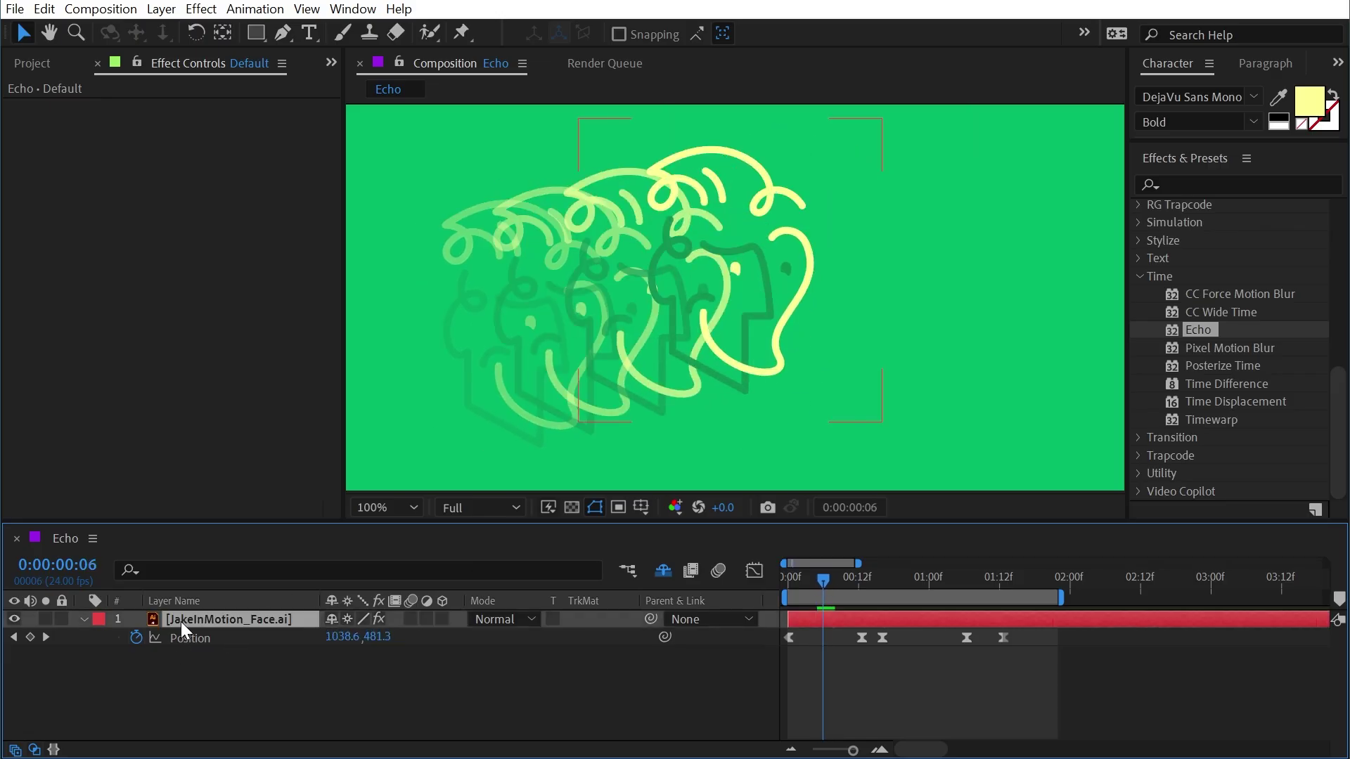
click(63, 107)
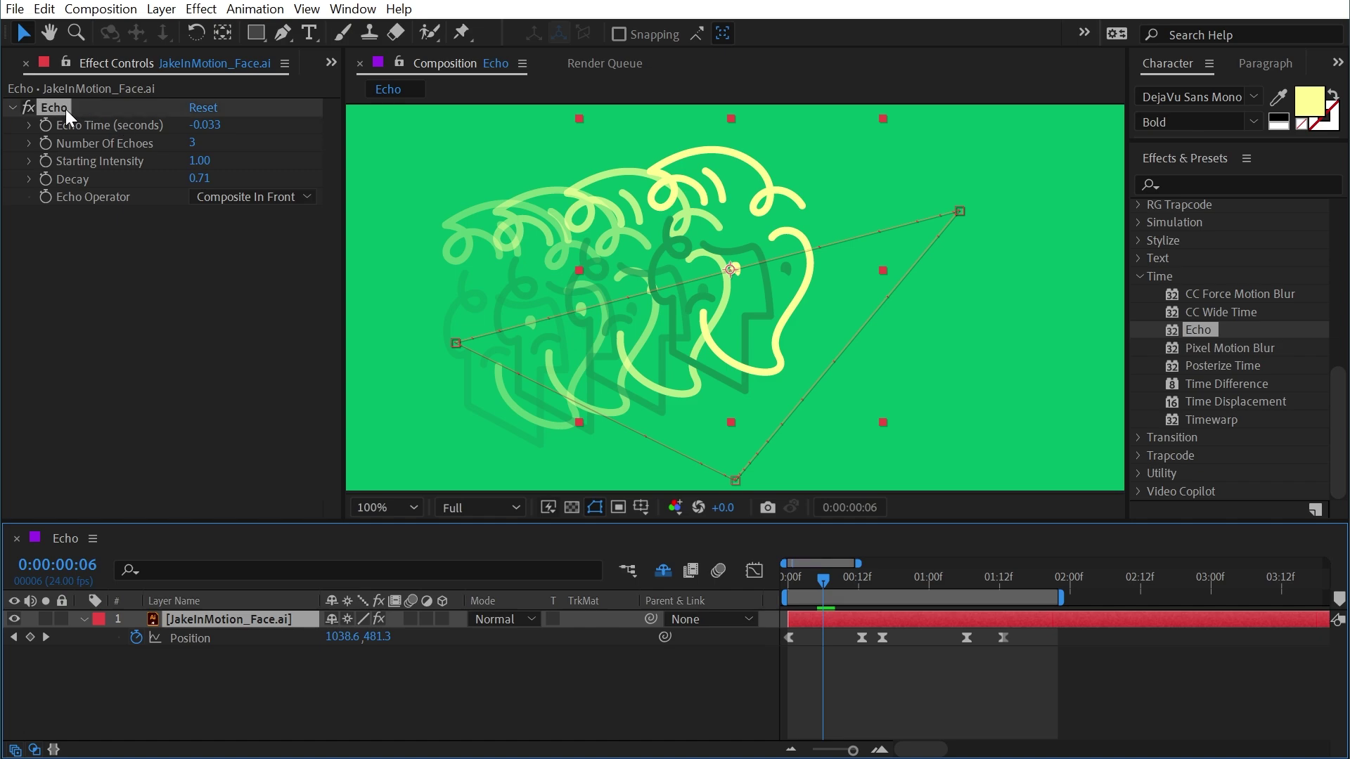
click(211, 128)
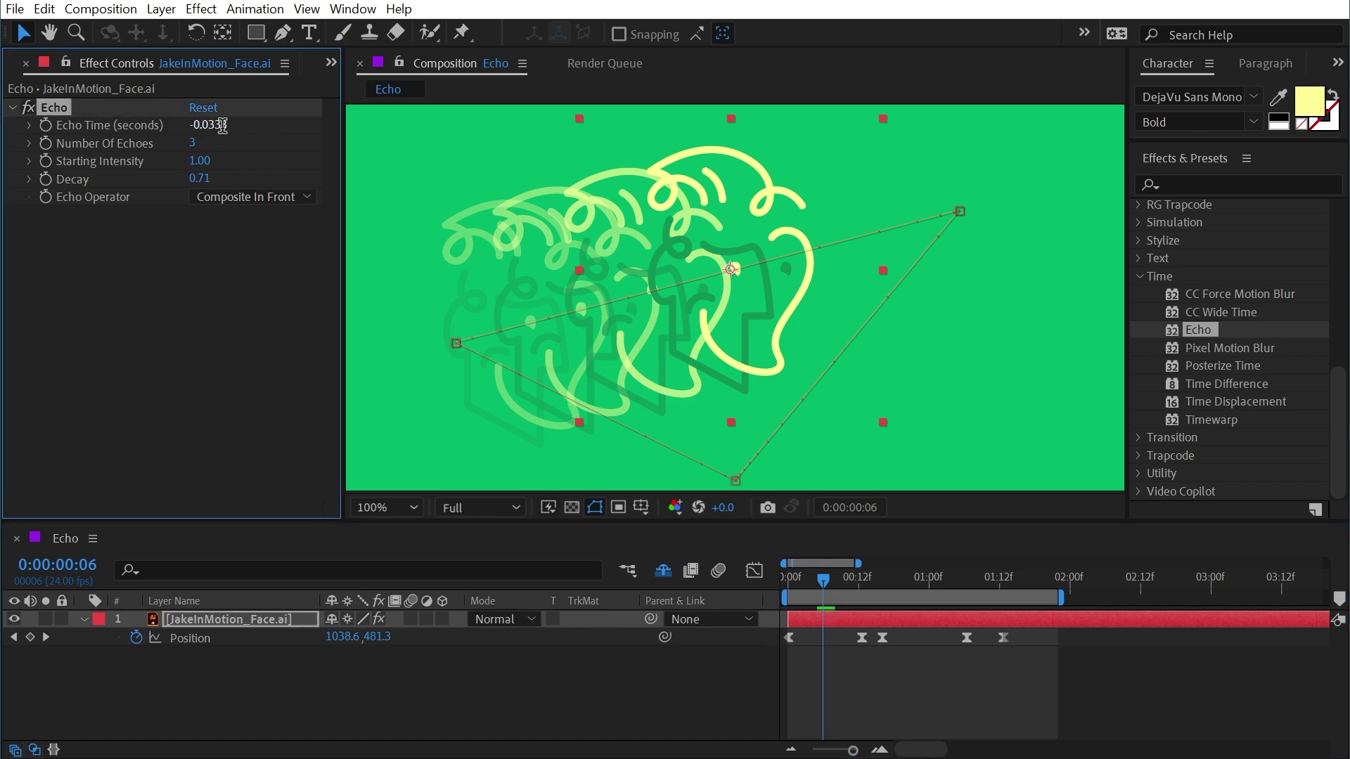
text(1/24)
key(Return)
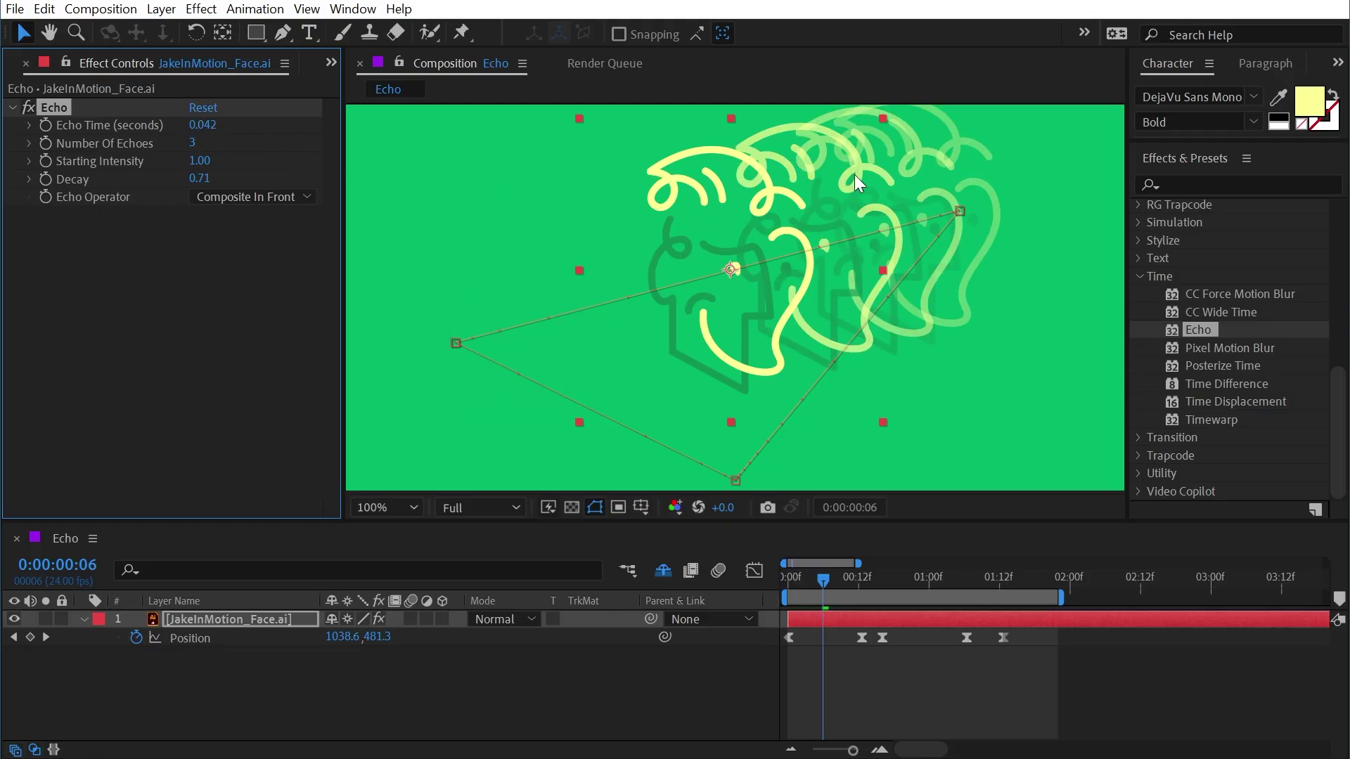
click(203, 125)
key(Return)
Set Echo Time to -0.042 and preview the evenly spaced trailing faces
drag(833, 224, 593, 281)
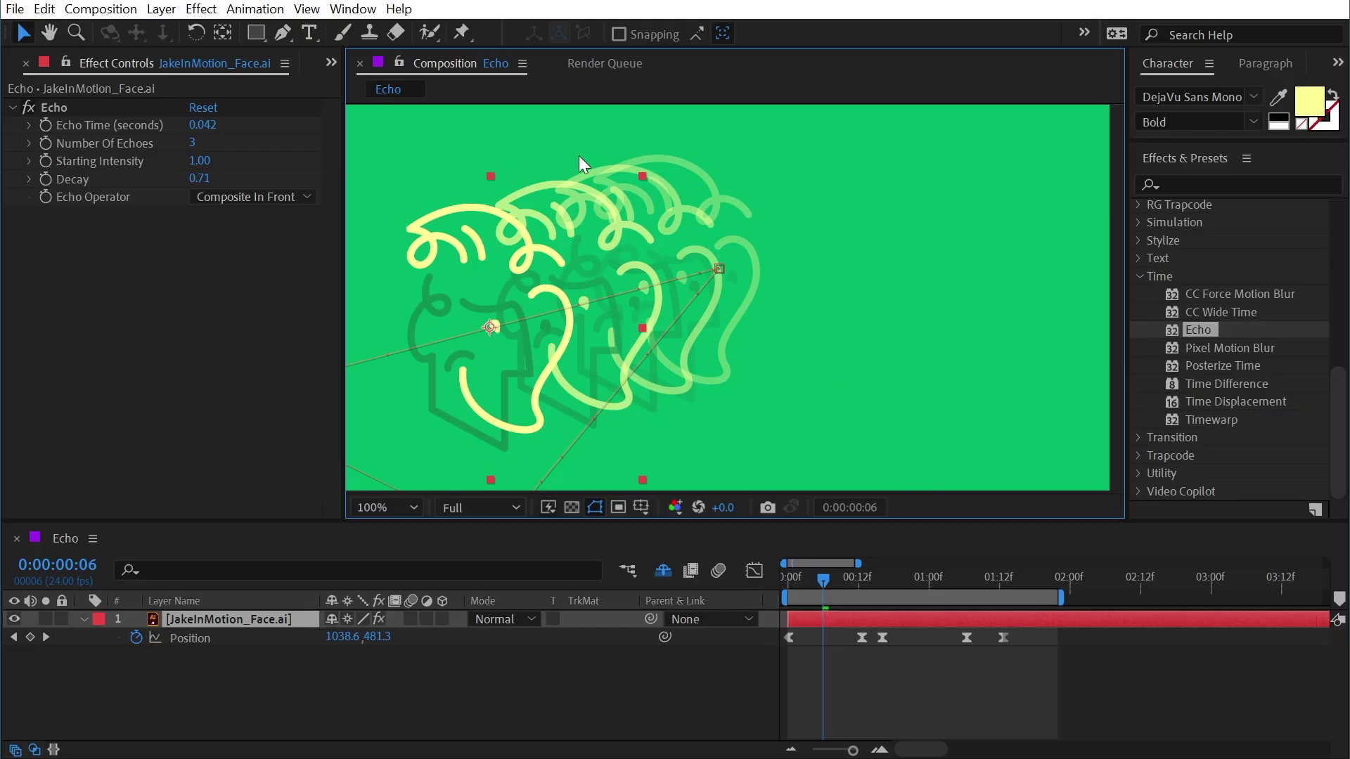
click(205, 126)
text(-0.042)
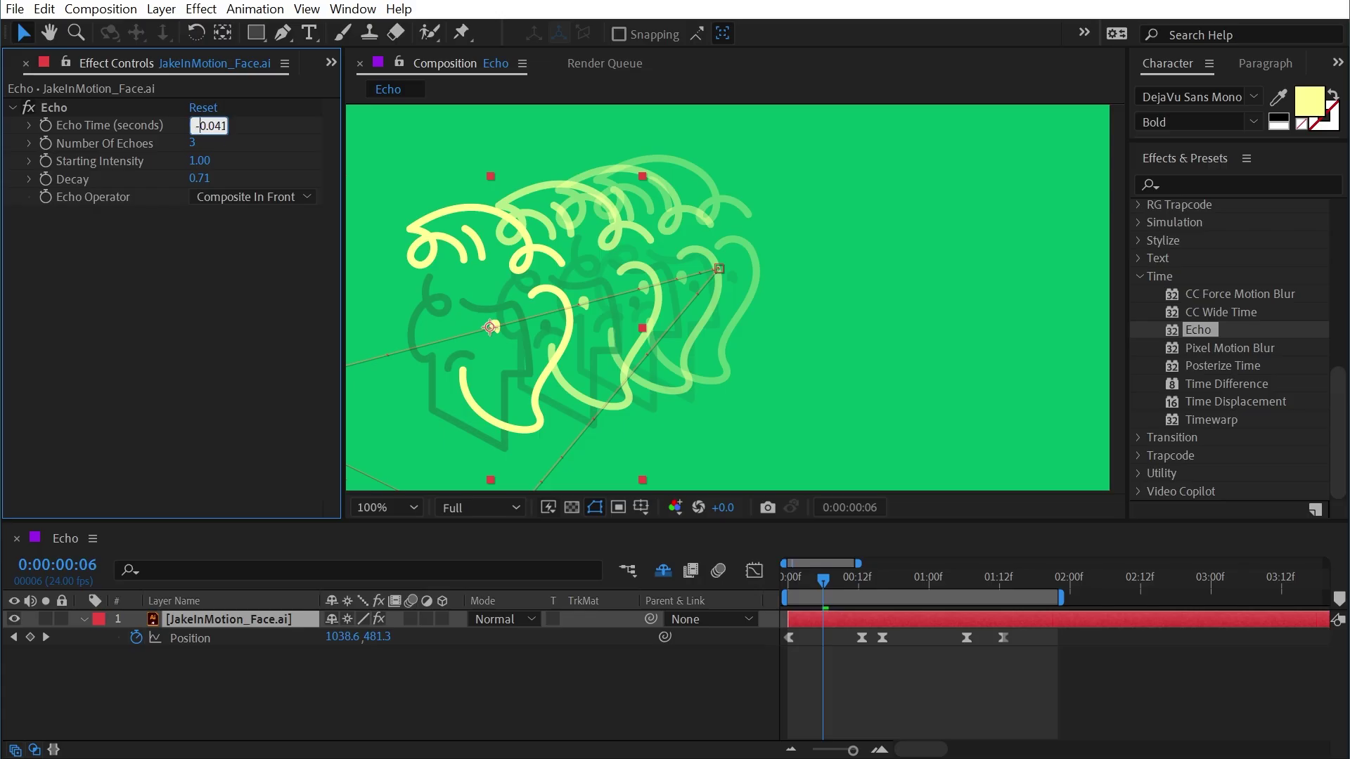
key(Return)
drag(612, 271, 802, 242)
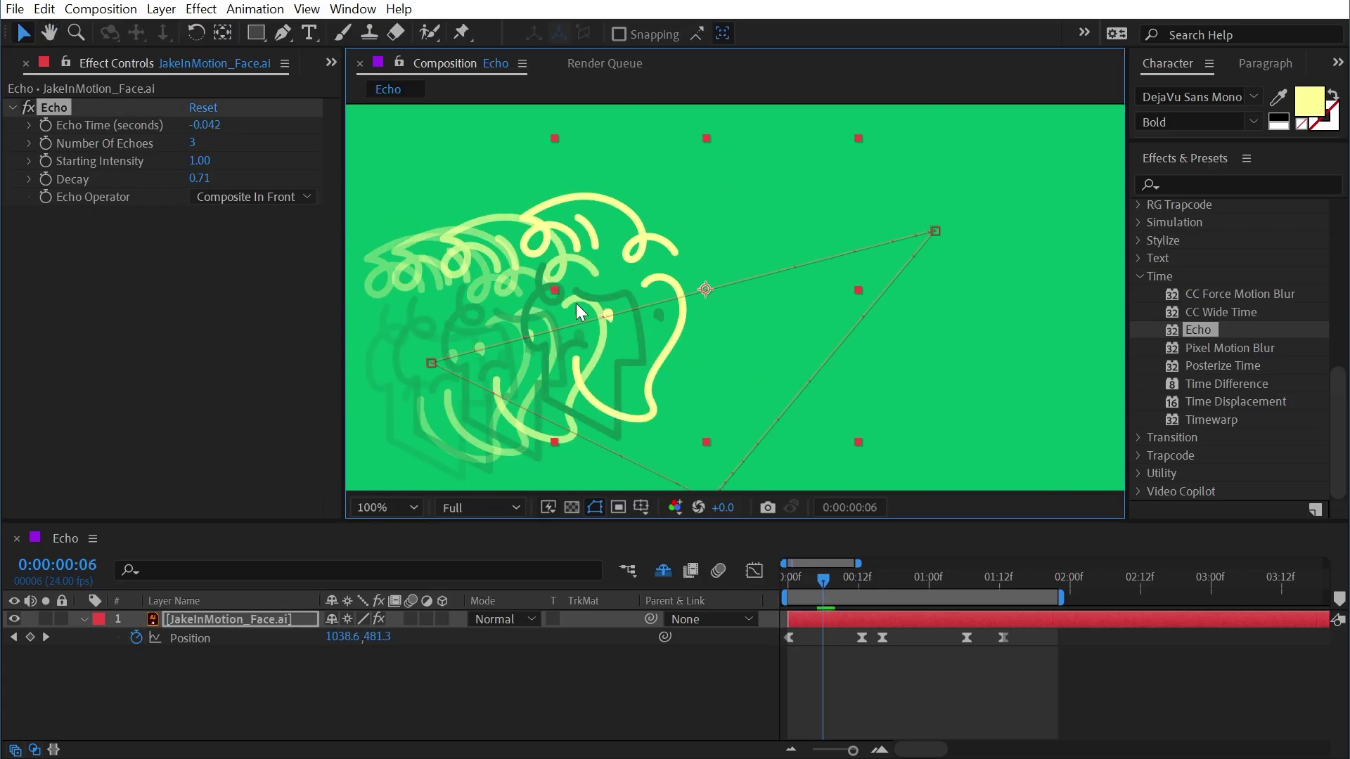
key(Page_Up)
key(Page_Up)
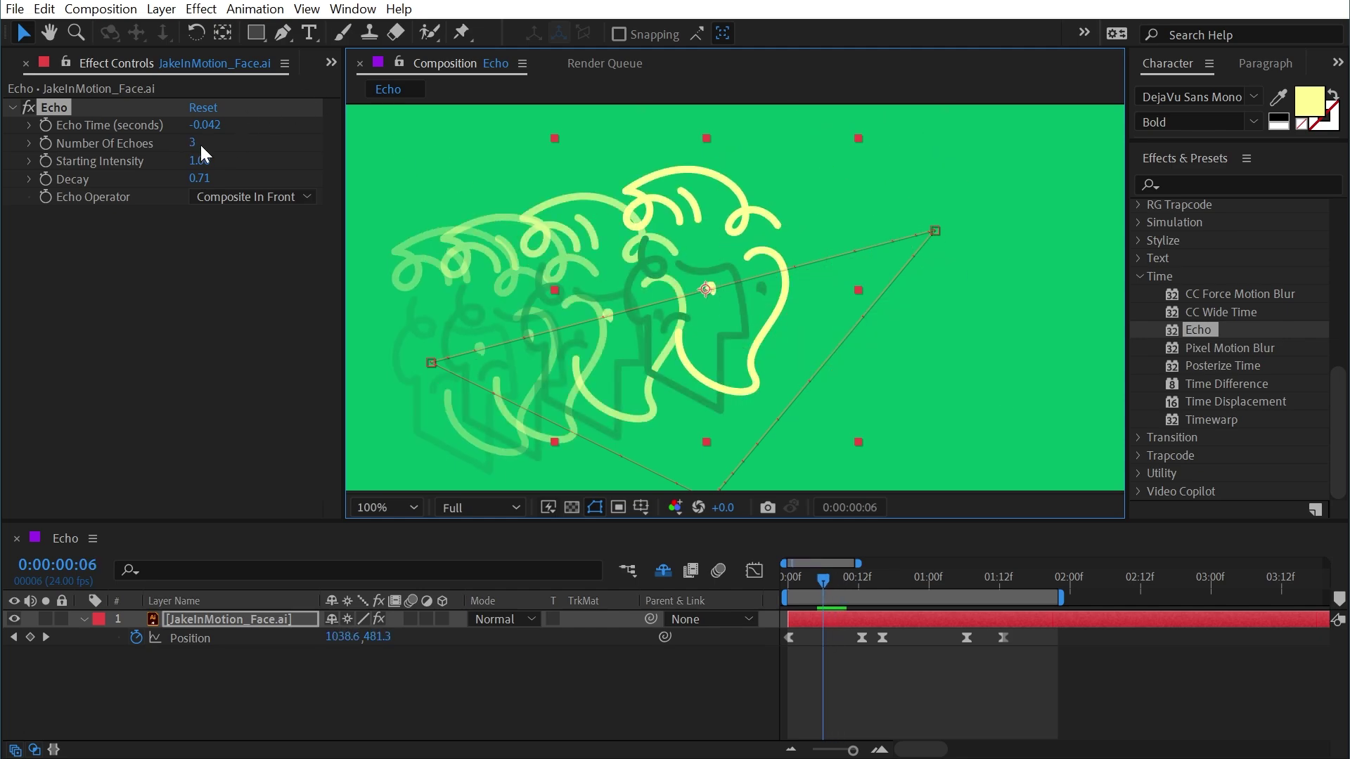
scroll(739, 358, down, 2)
key(space)
key(space)
drag(874, 578, 829, 580)
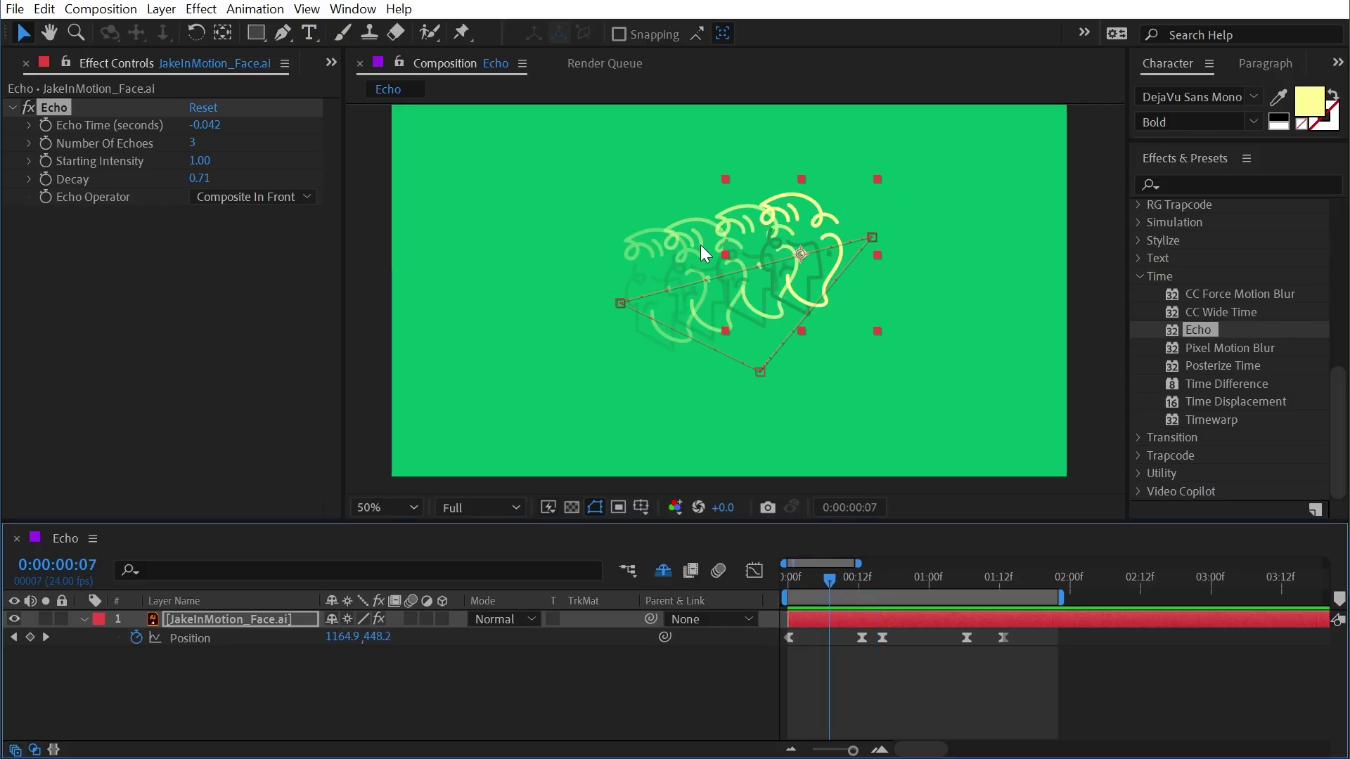
Set Number Of Echoes to 5 and scrub Decay down to 0.44
click(194, 143)
key(Up)
key(Up)
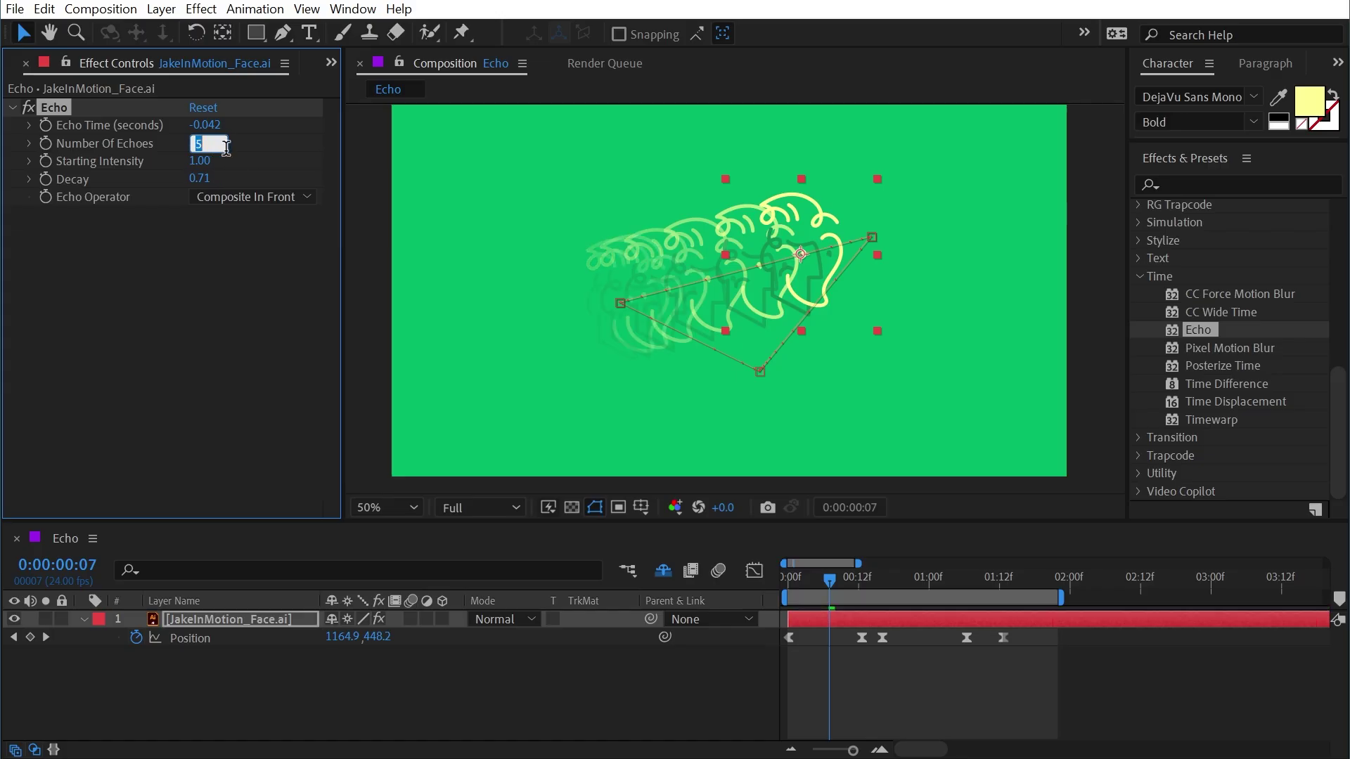
key(Return)
mouse_move(200, 178)
mouse_down()
mouse_move(160, 180)
mouse_move(175, 188)
mouse_up()
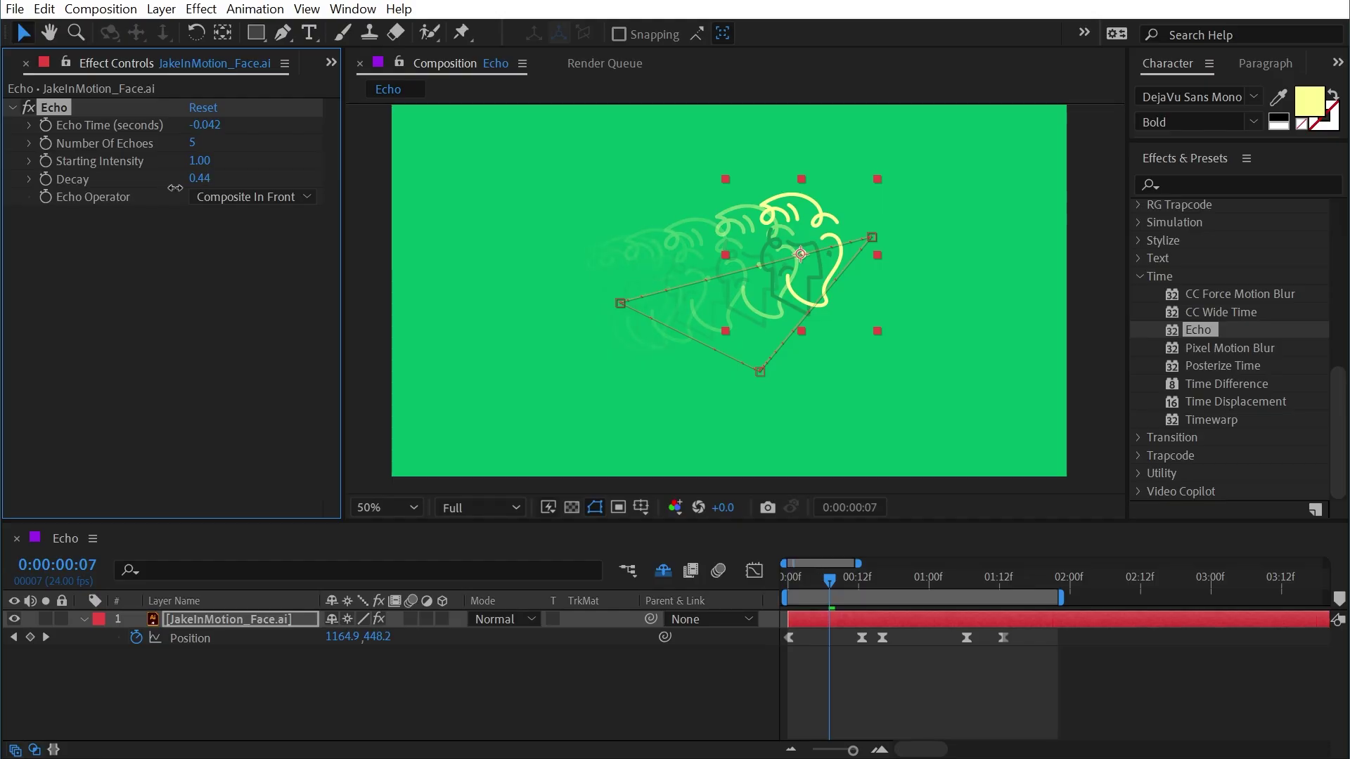
Reset Echo, scrub Number Of Echoes to 15, and choose the Maximum operator
click(203, 109)
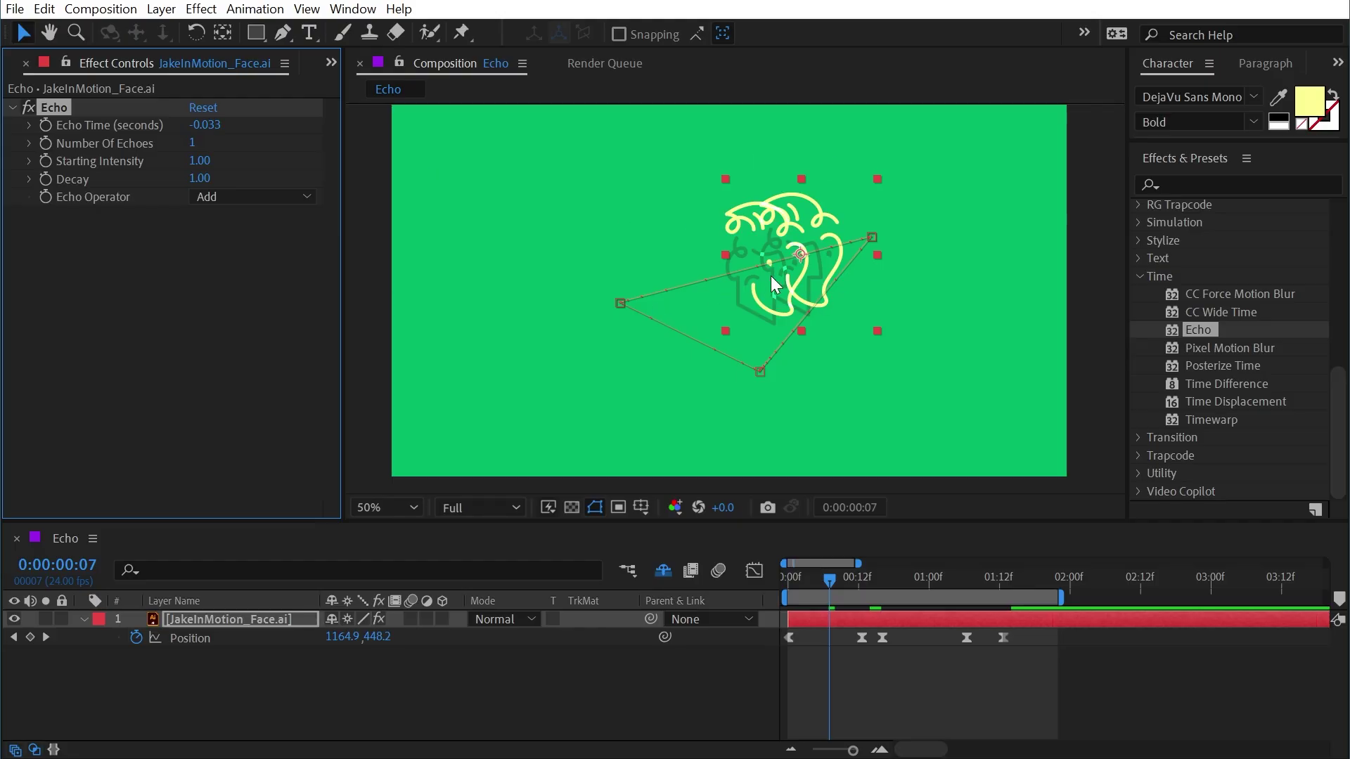
drag(194, 143, 214, 146)
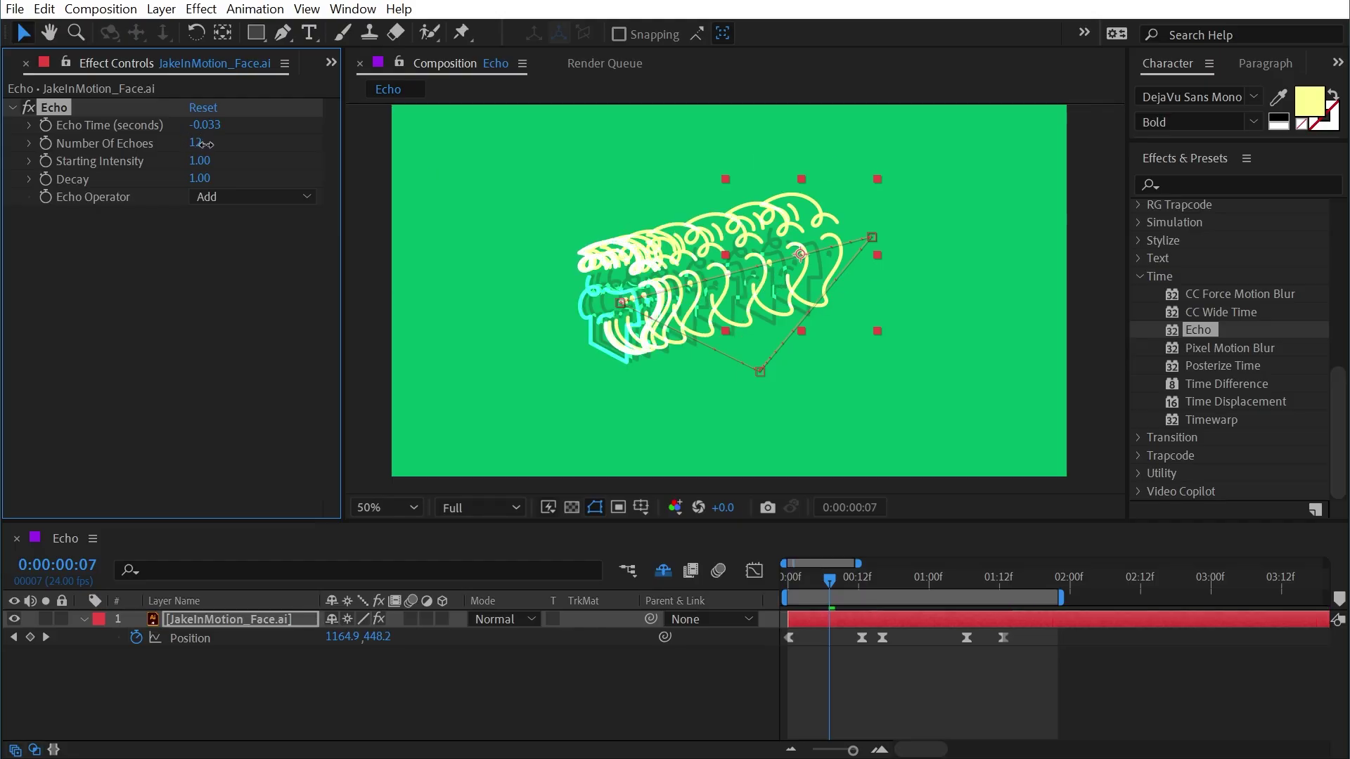
click(234, 194)
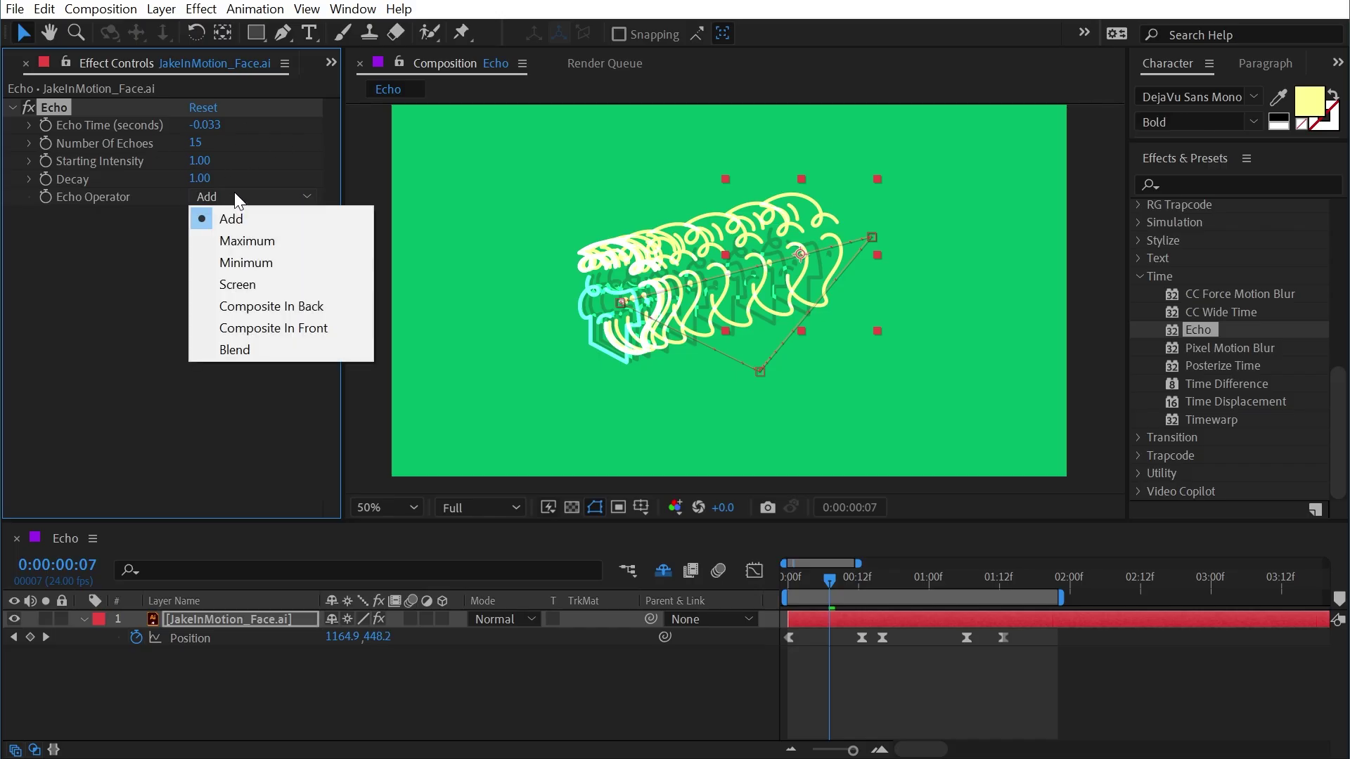
click(267, 241)
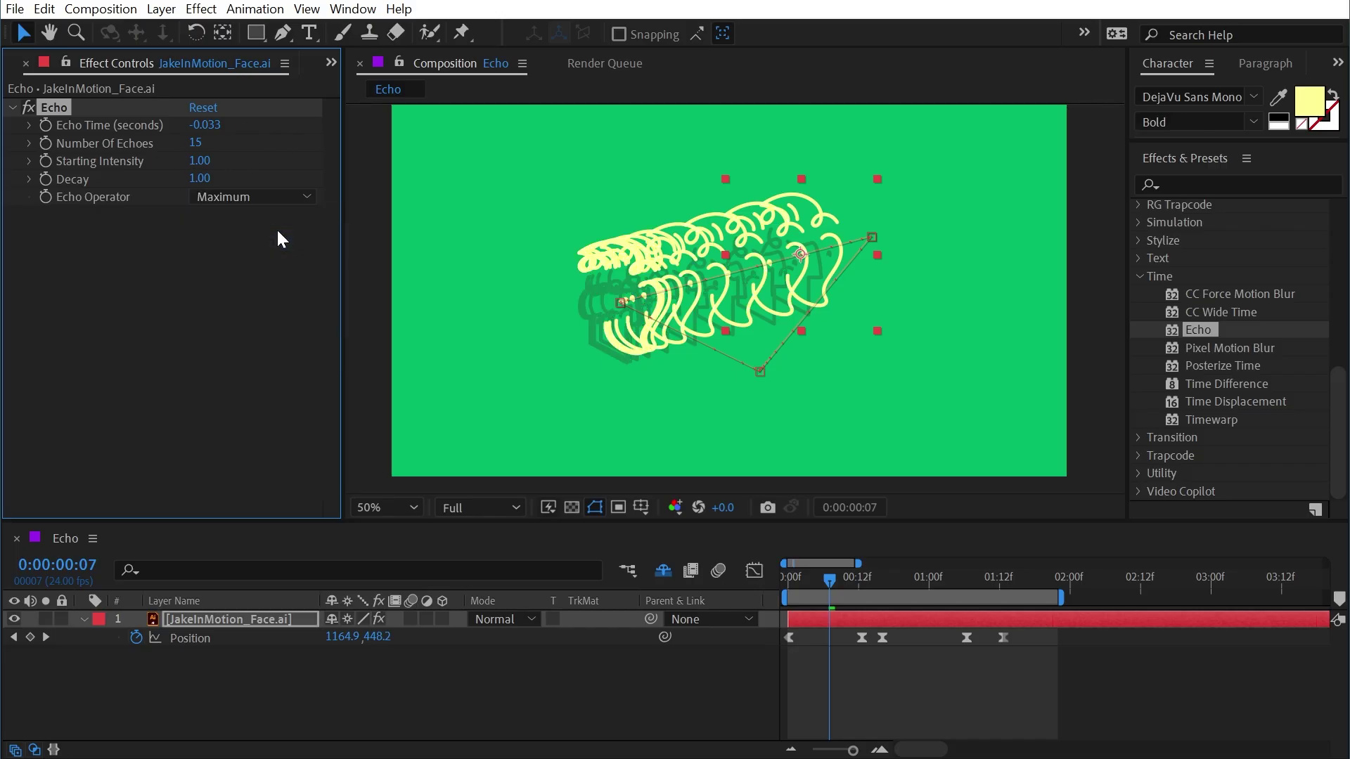
scroll(593, 231, up, 3)
drag(724, 272, 774, 295)
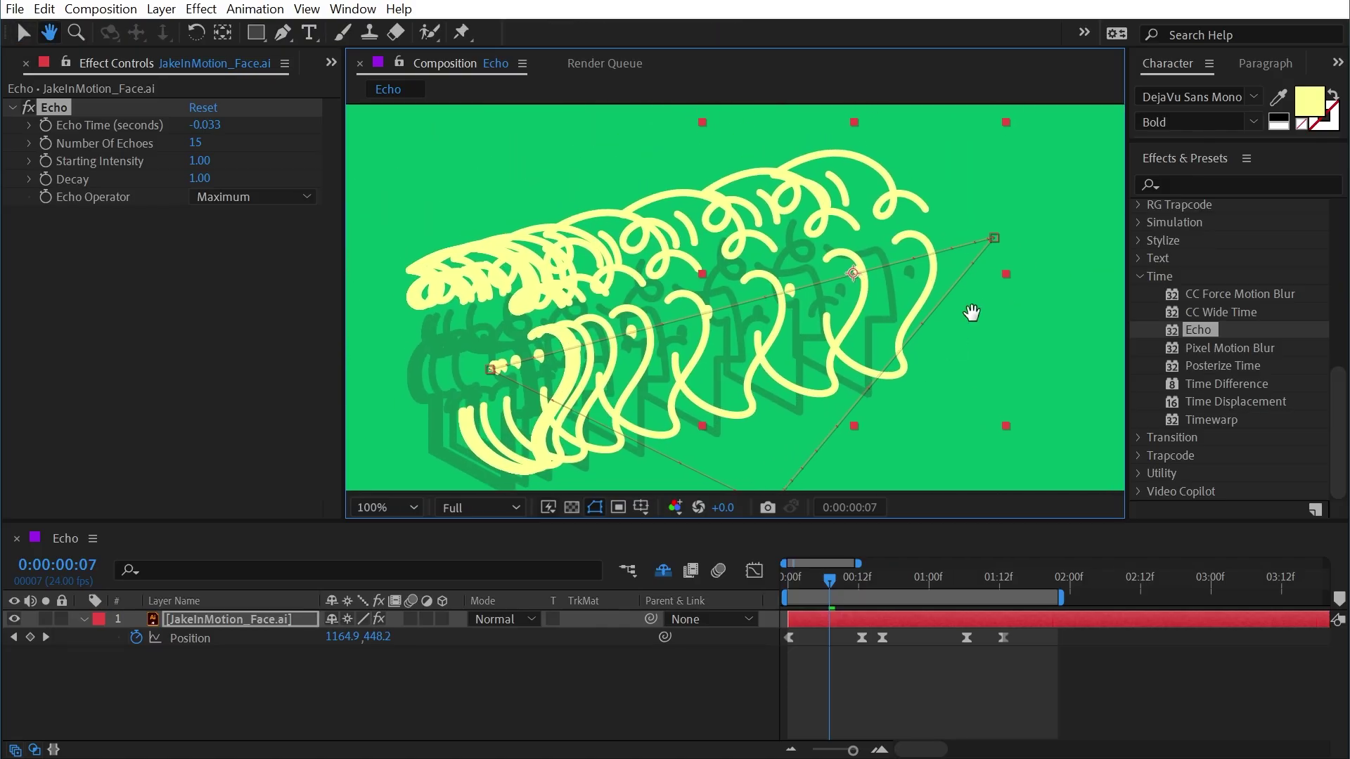
Scrub Echo Time to -0.003 so the 15 echoes merge, and show it in the timeline
key(v)
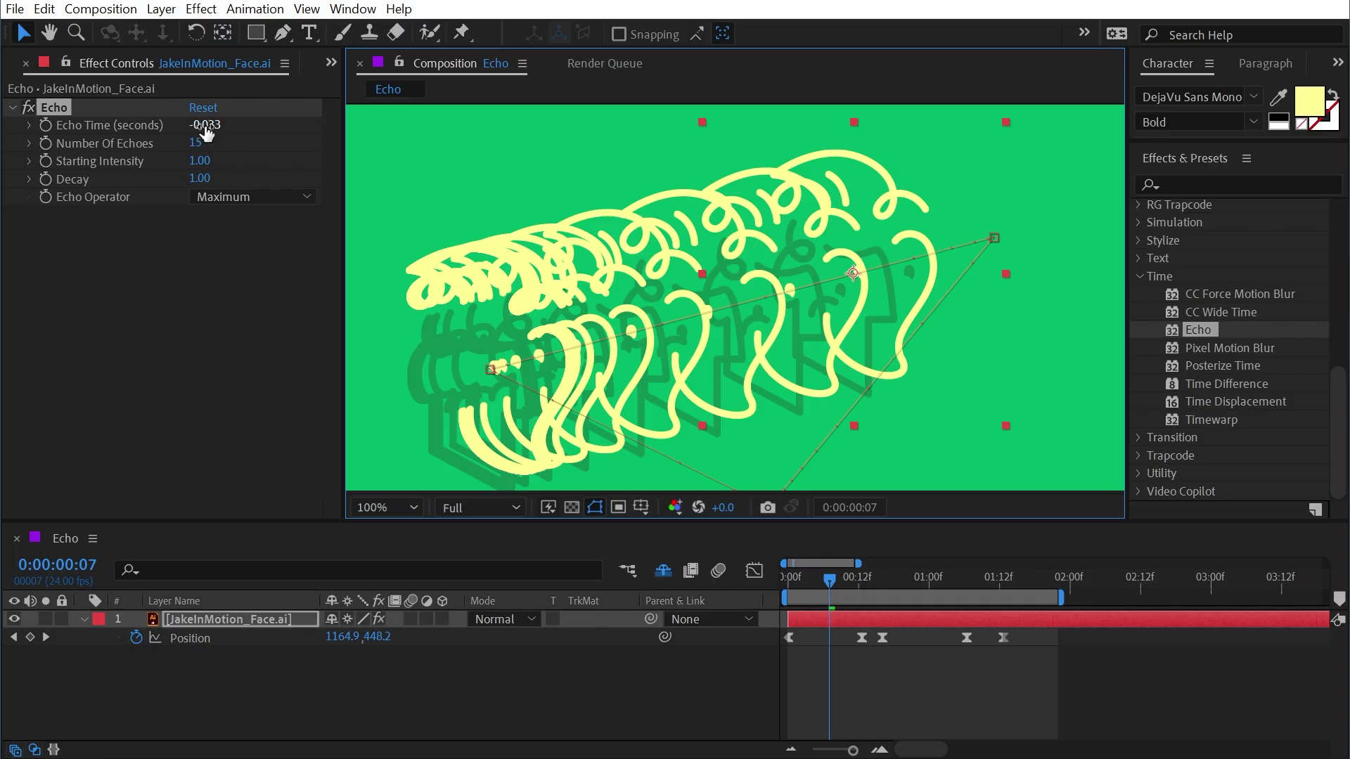
drag(206, 132, 197, 125)
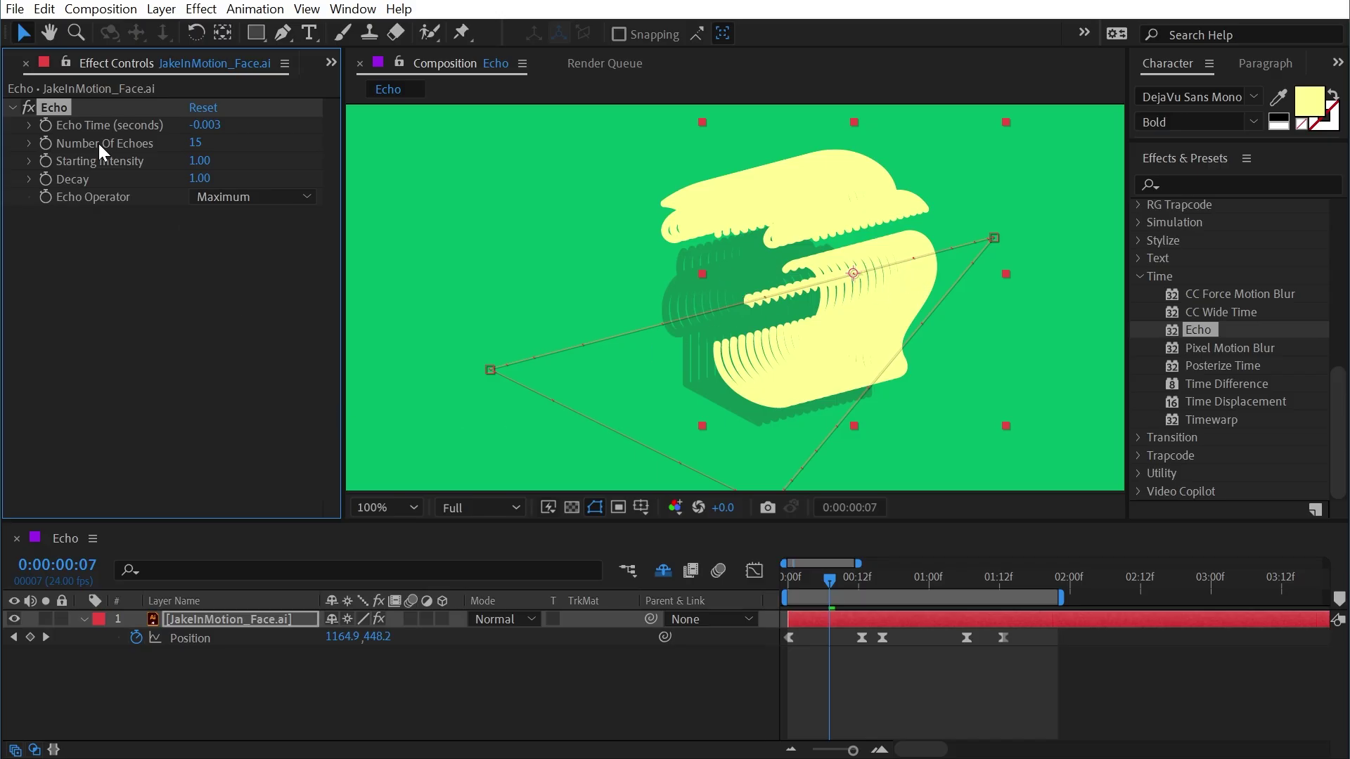
key(s)
key(s)
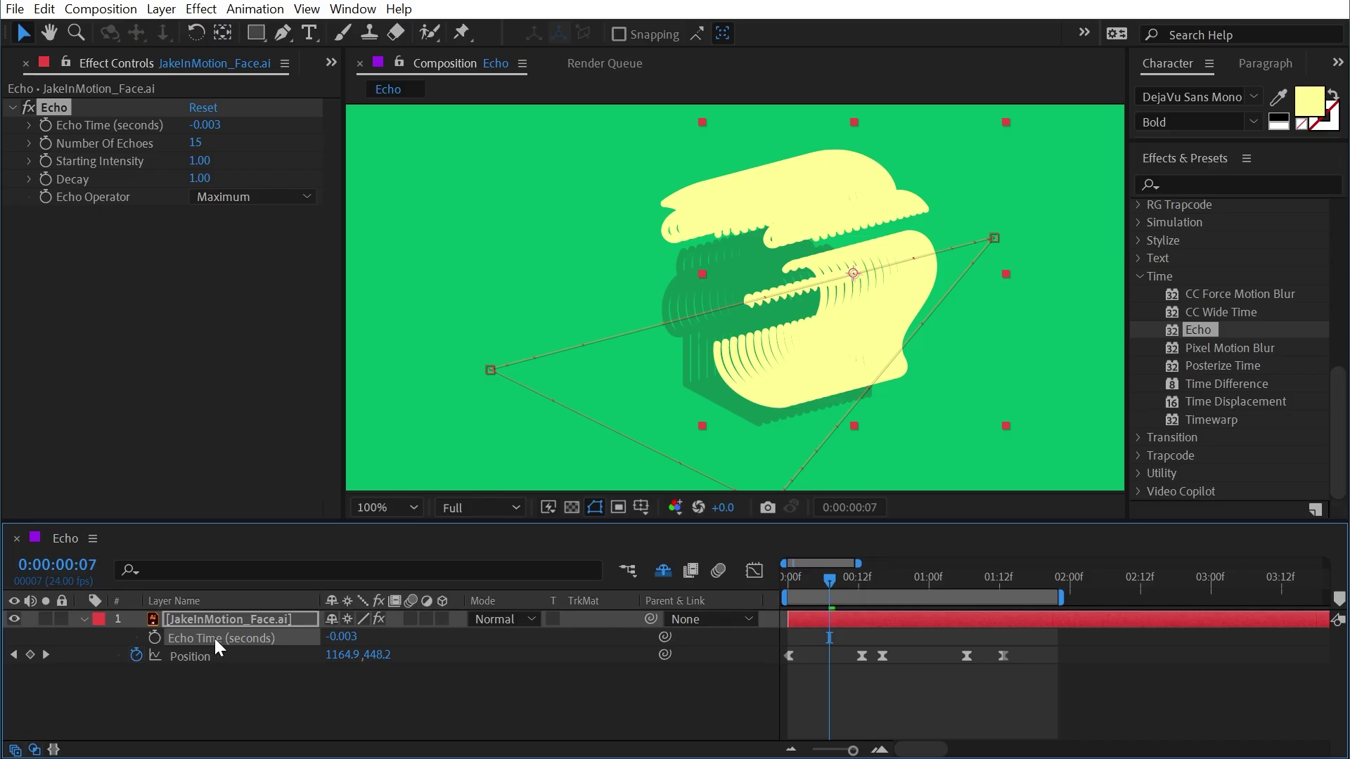
Drive Echo Time with a value/100 expression and set it to -0.001 so trails appear
alt+click(152, 637)
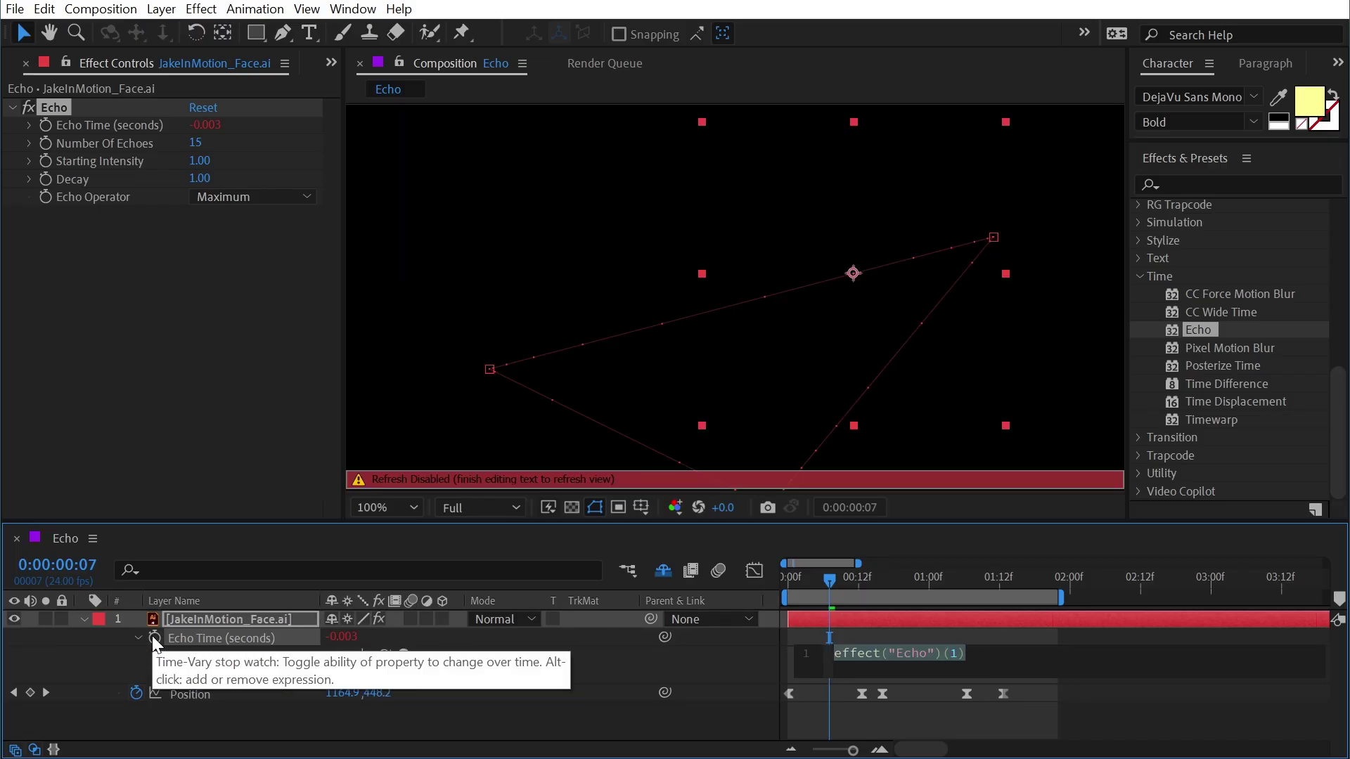
text(value)
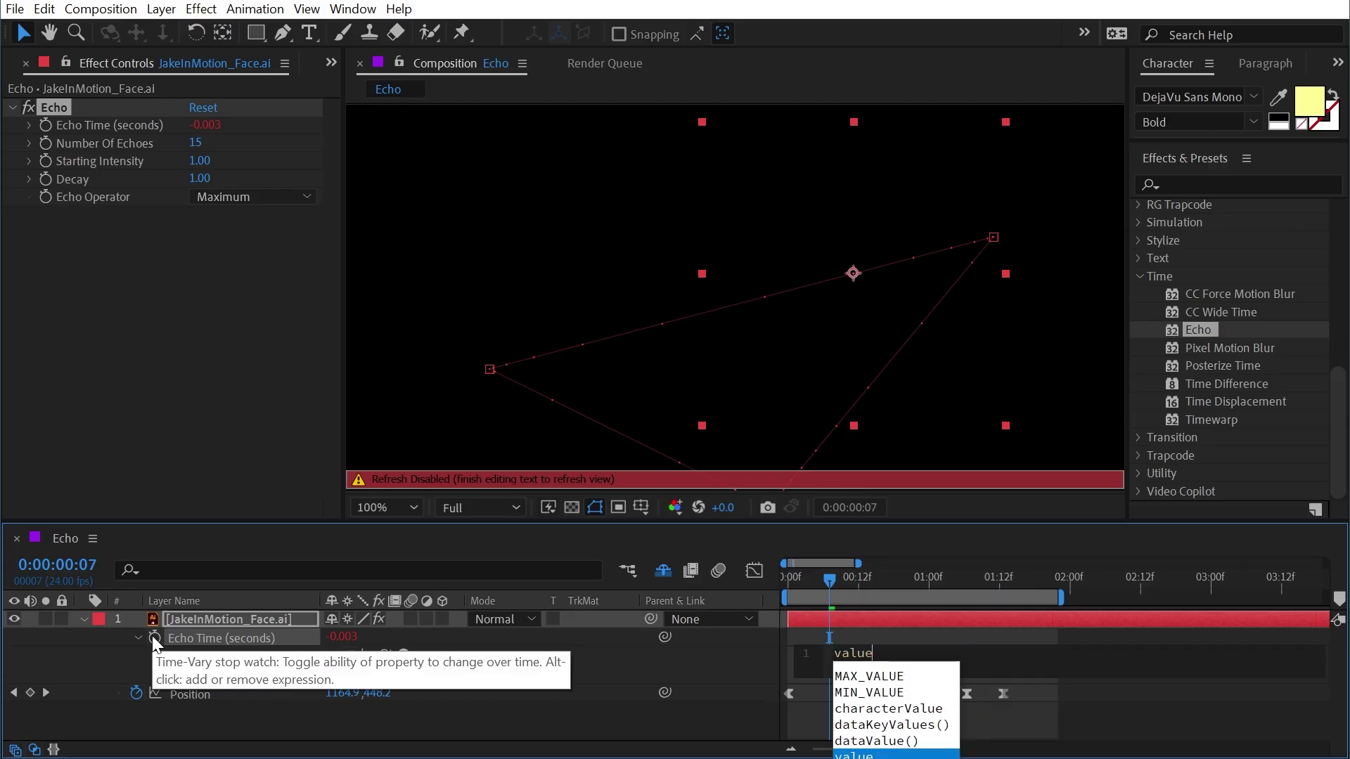
text(/100)
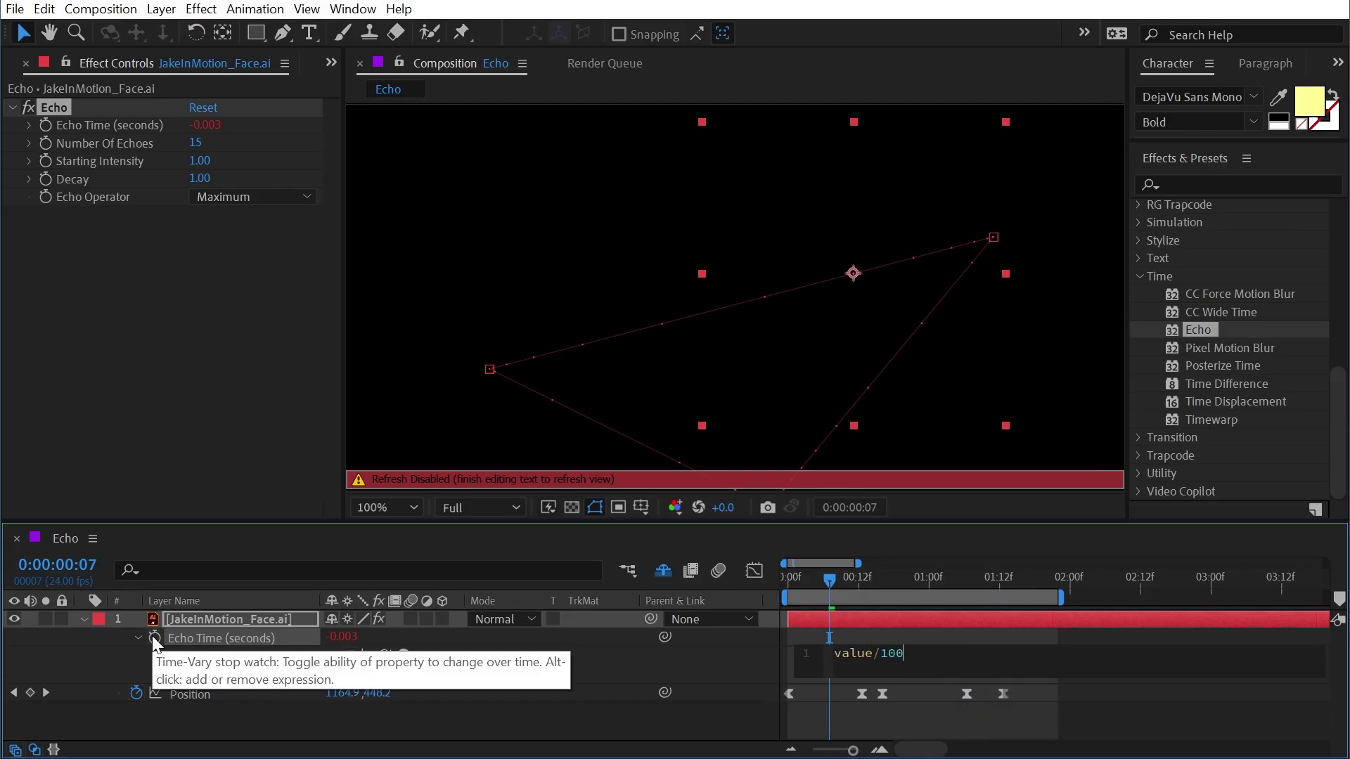
click(534, 653)
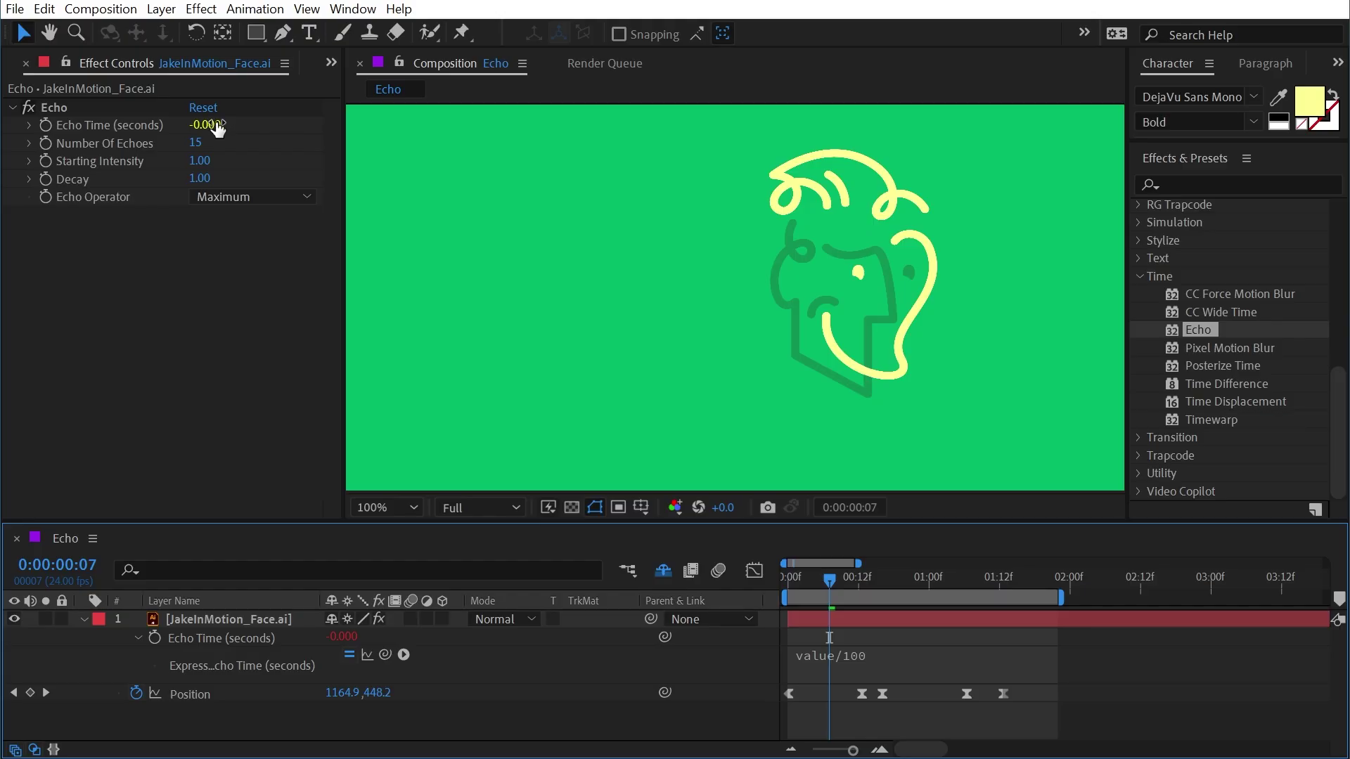
drag(216, 125, 261, 115)
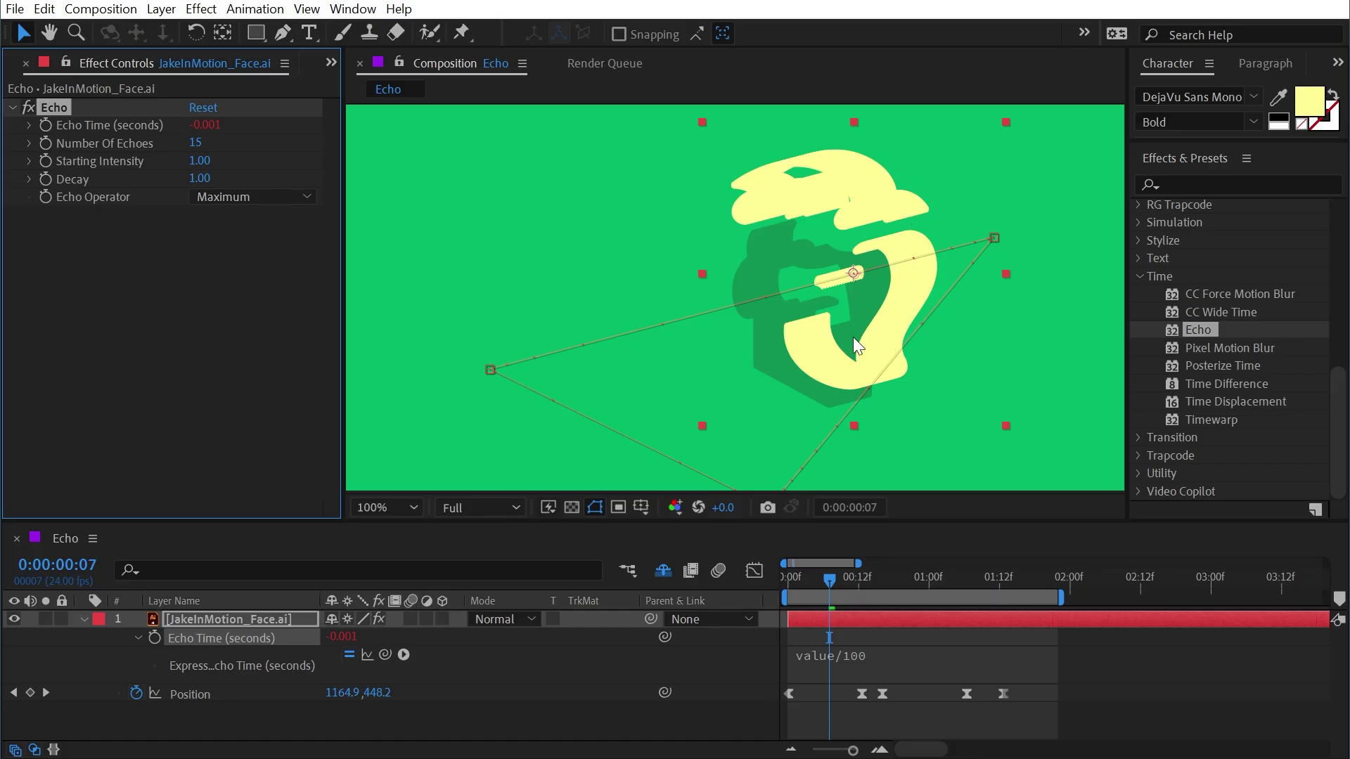
click(246, 197)
Try the Minimum echo operator on the trails, then revert to Maximum
click(241, 259)
key(h)
drag(874, 307, 612, 309)
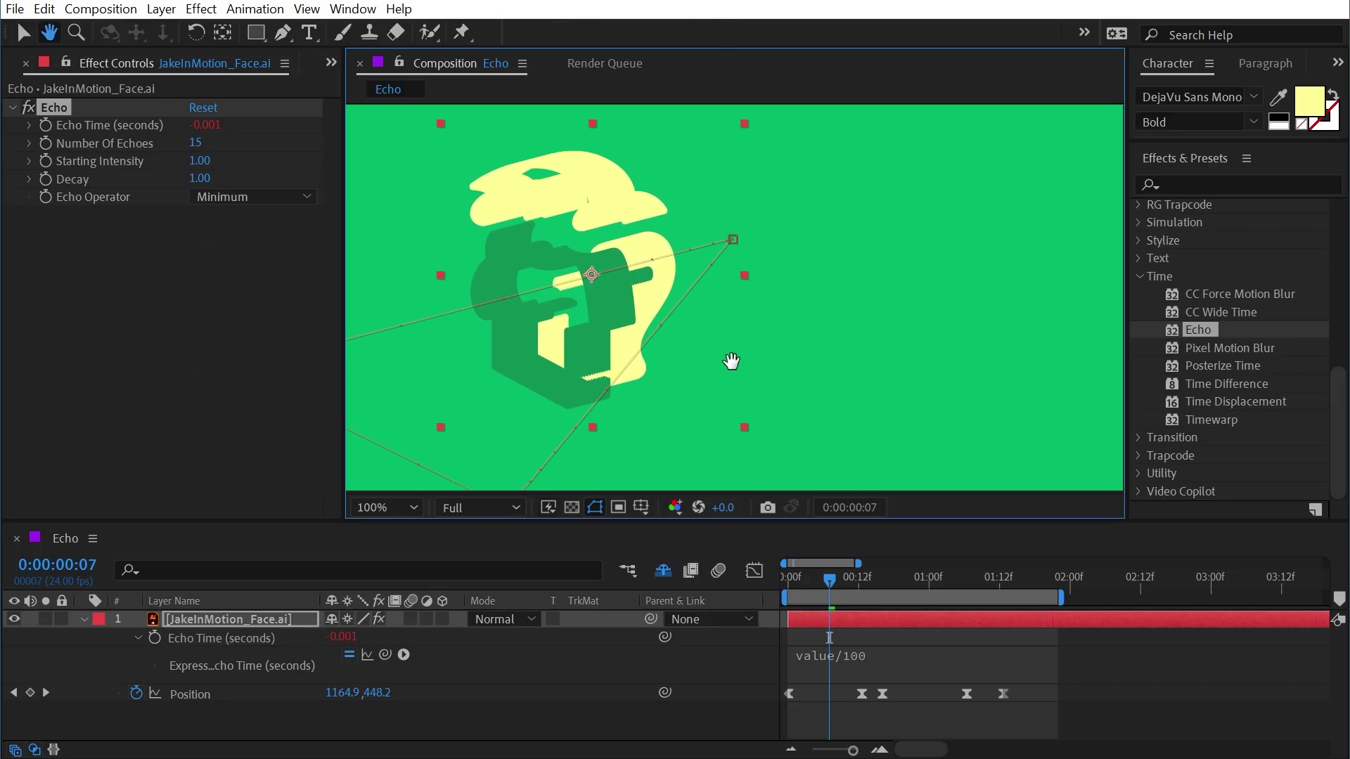
key(ctrl+z)
scroll(732, 362, down, 2)
Preview the trailing face from frame 0, then add an empty text layer near the top-left
key(v)
drag(836, 583, 787, 582)
key(space)
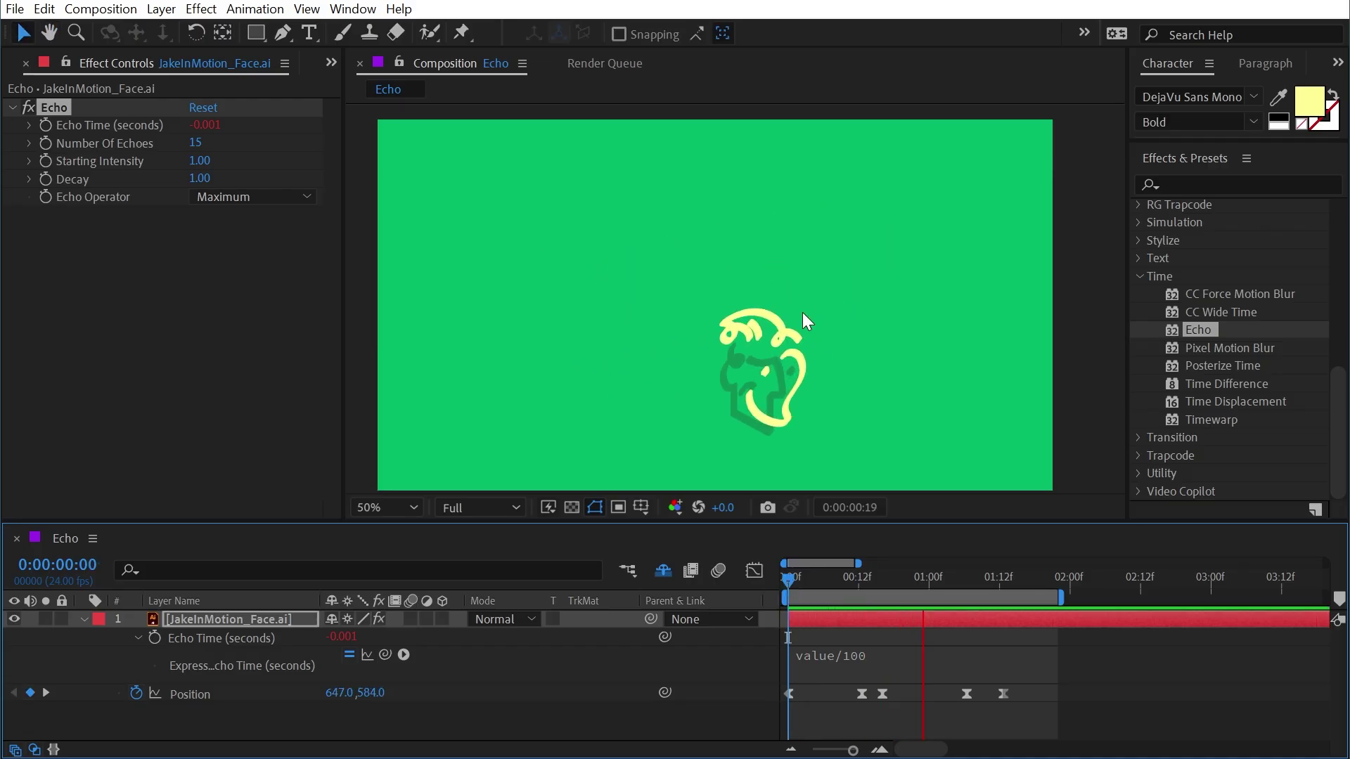
scroll(787, 300, up, 2)
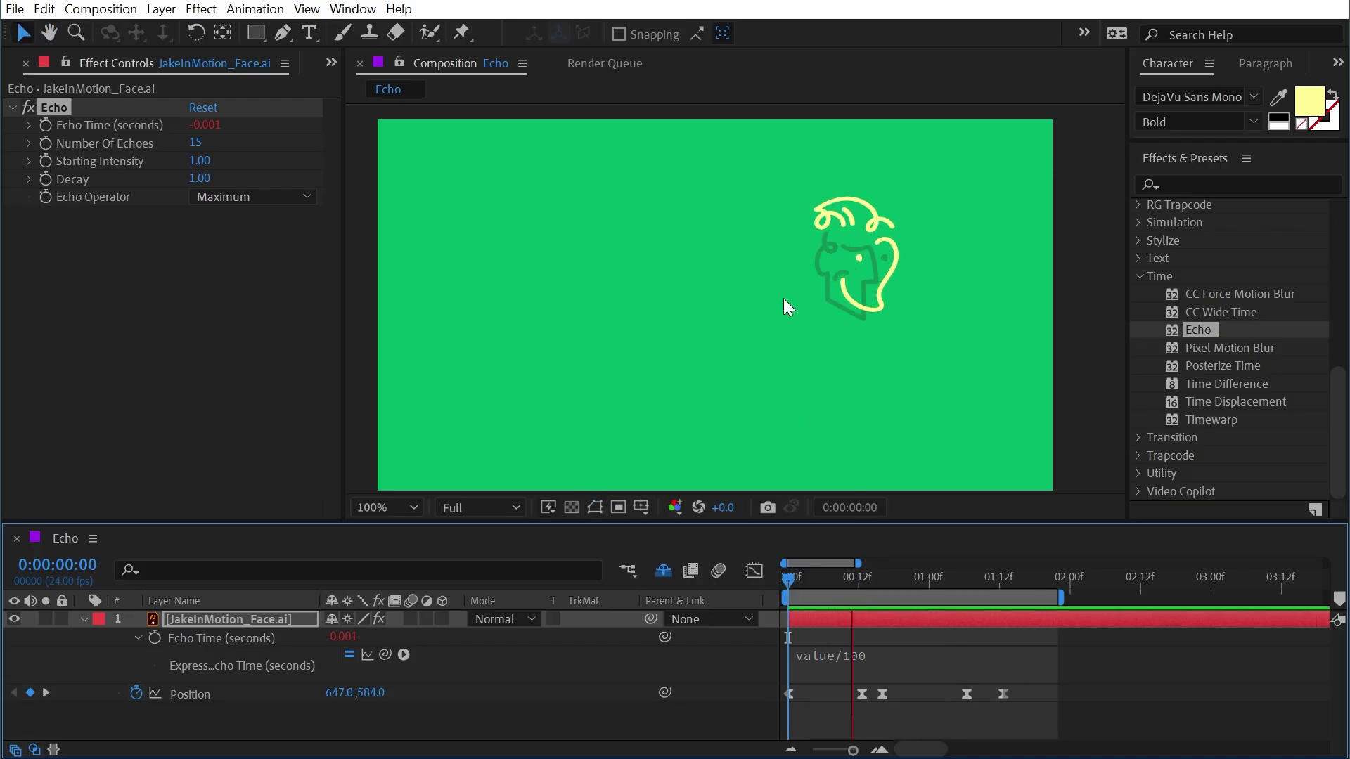
key(h)
key(v)
mouse_move(801, 580)
mouse_down()
mouse_move(836, 585)
mouse_move(805, 584)
mouse_move(822, 583)
mouse_up()
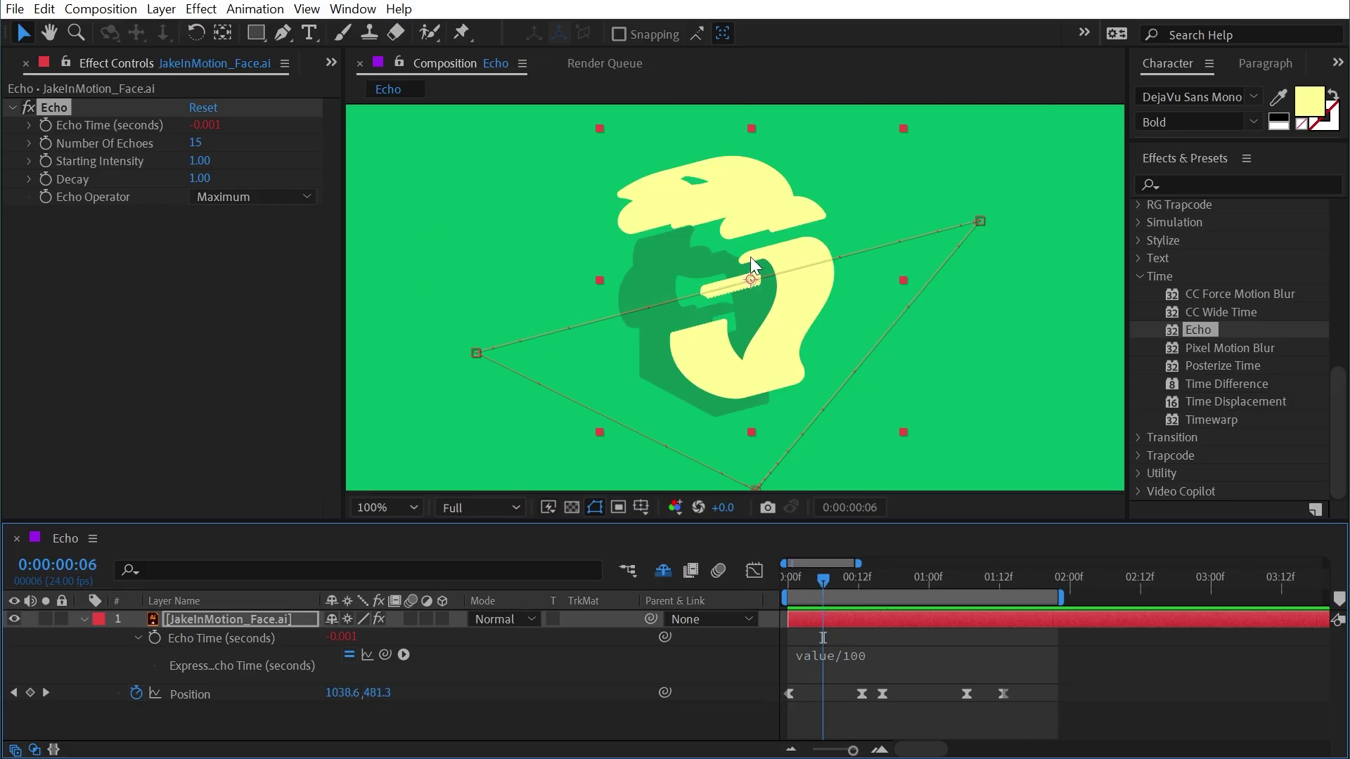
key(comma)
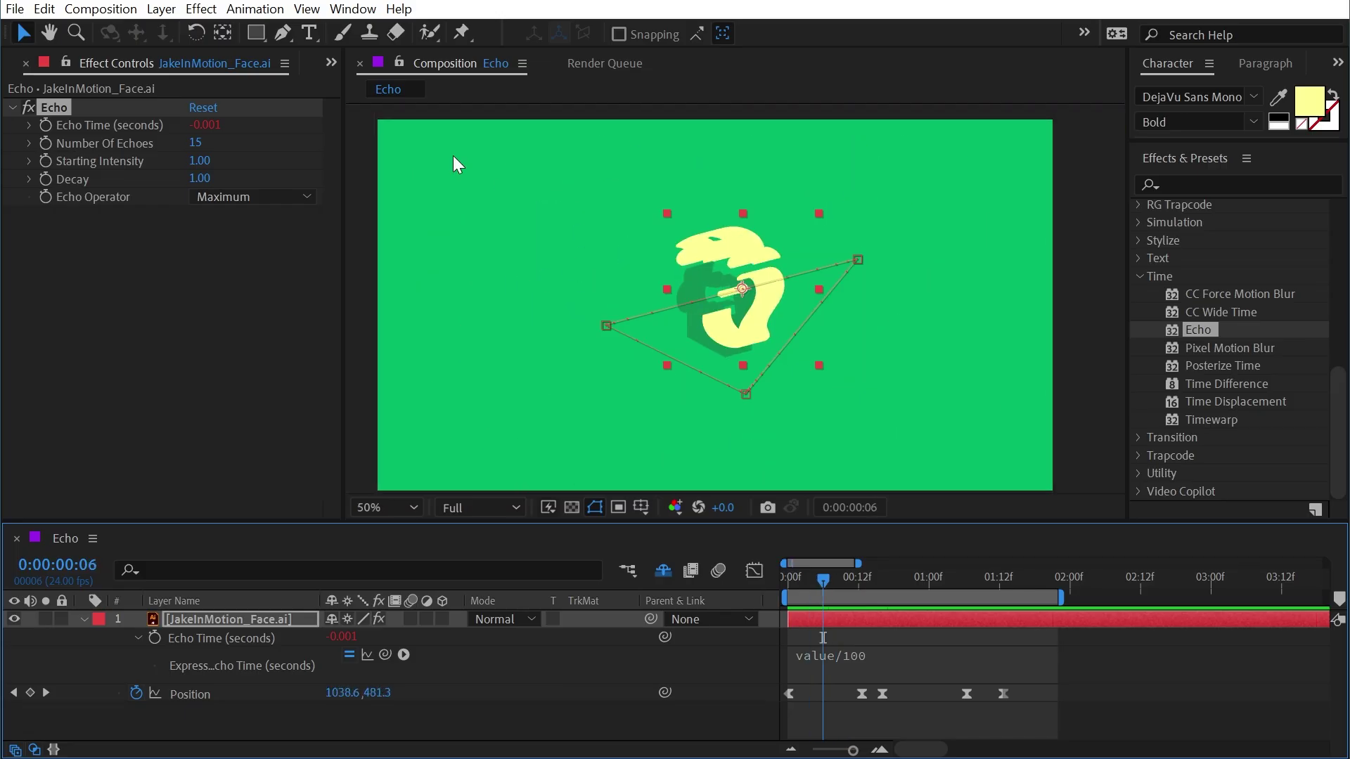
key(ctrl+t)
click(445, 166)
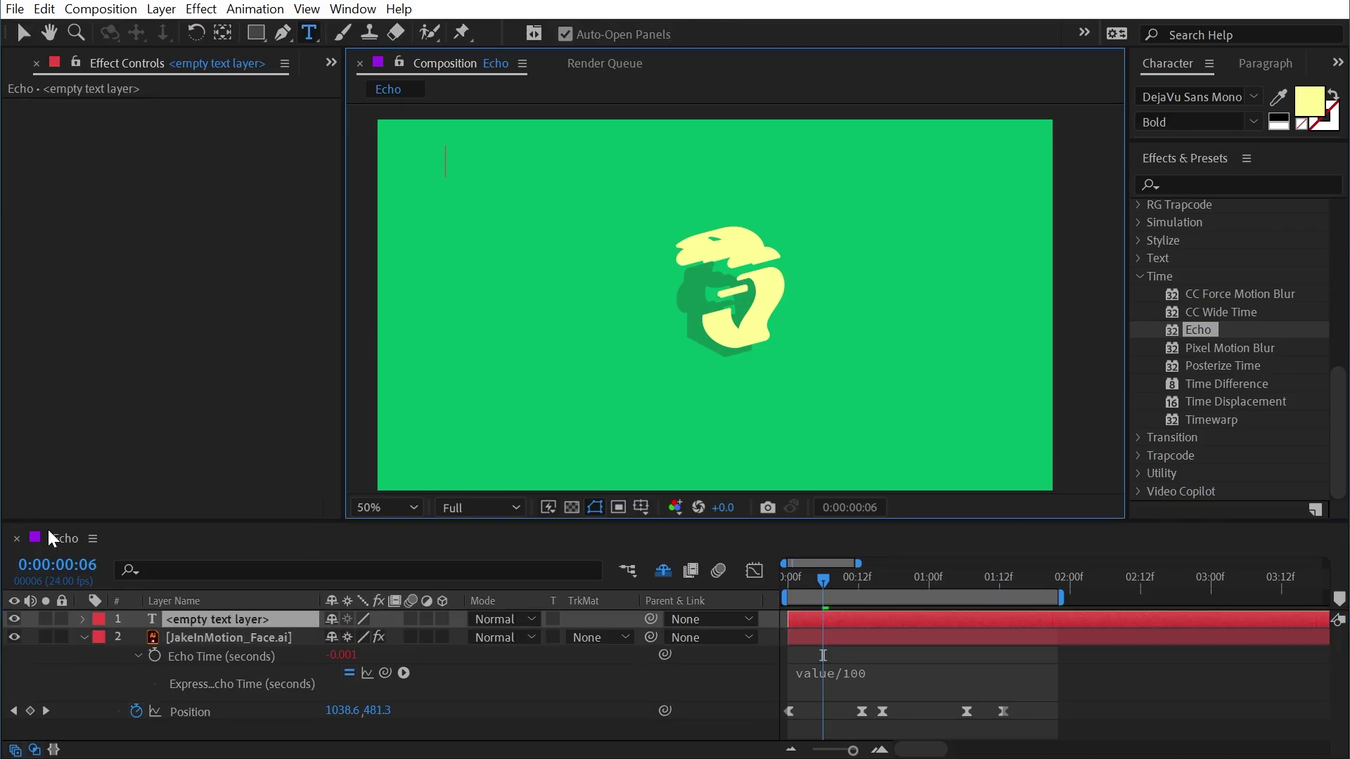
Give Source Text an expression linking to JakeInMotion_Face.ai's .transform.position.speed
click(82, 620)
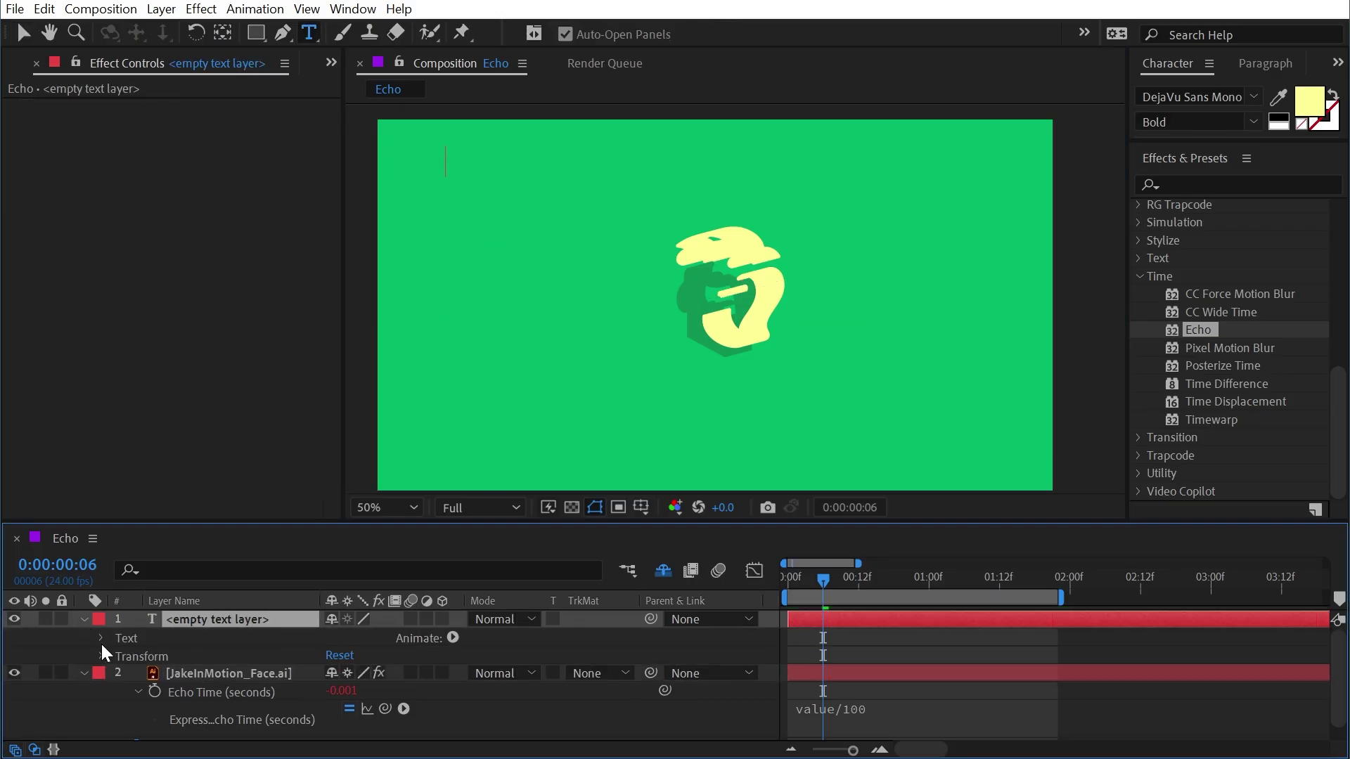
click(101, 639)
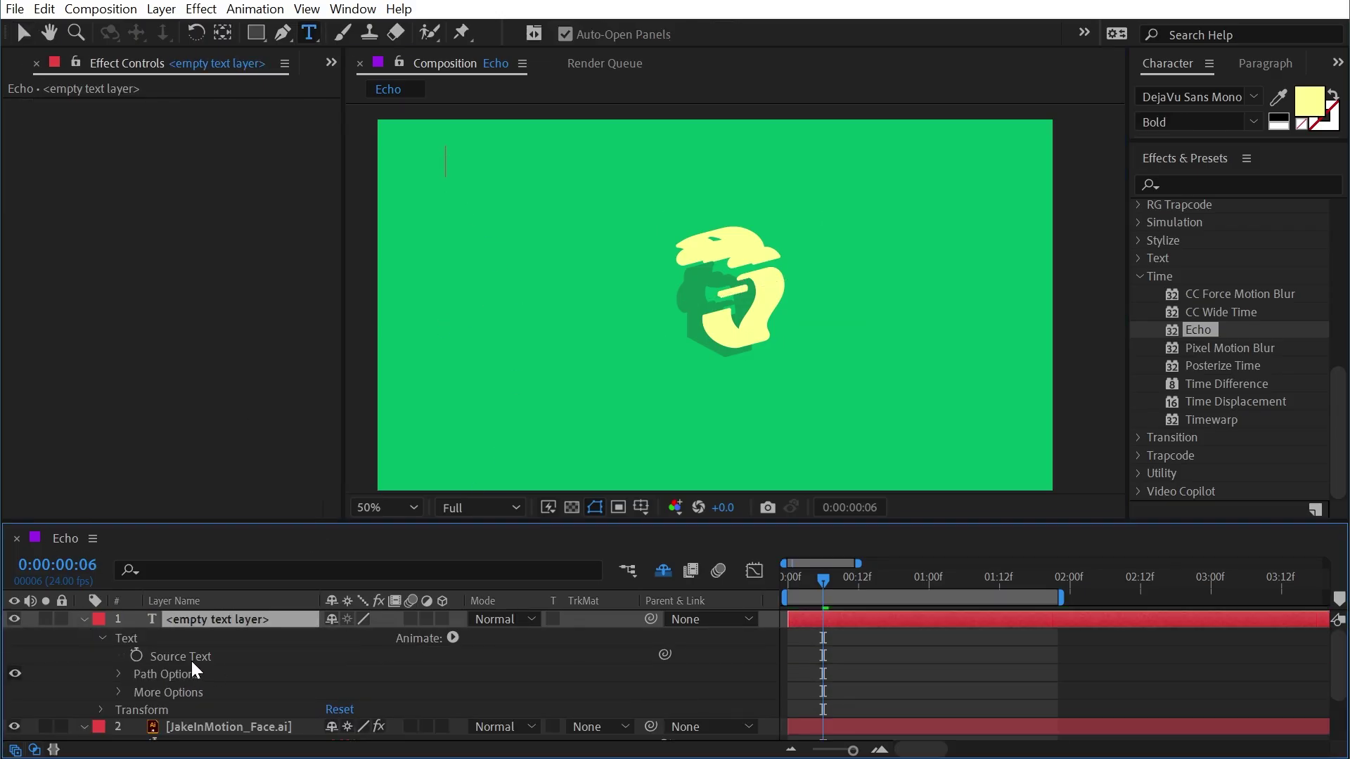
alt+click(135, 657)
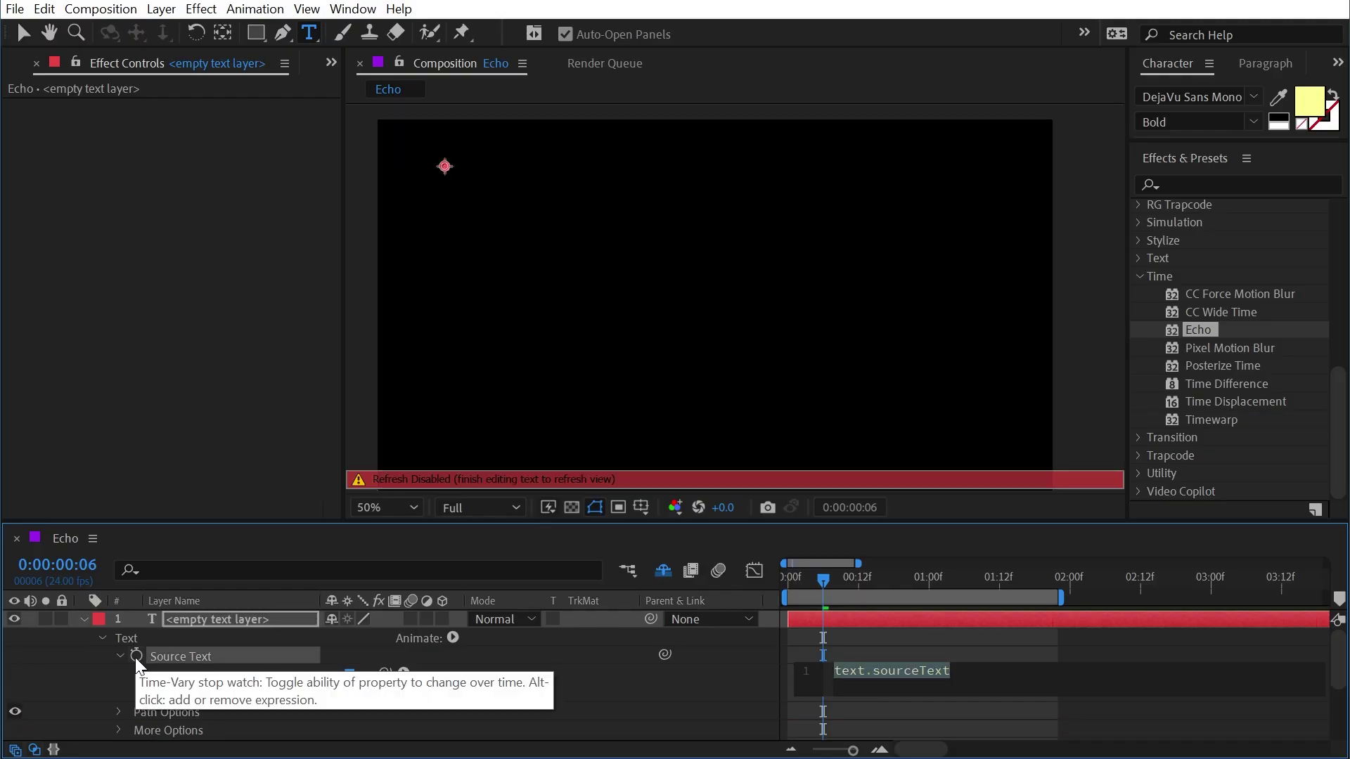
drag(384, 672, 223, 663)
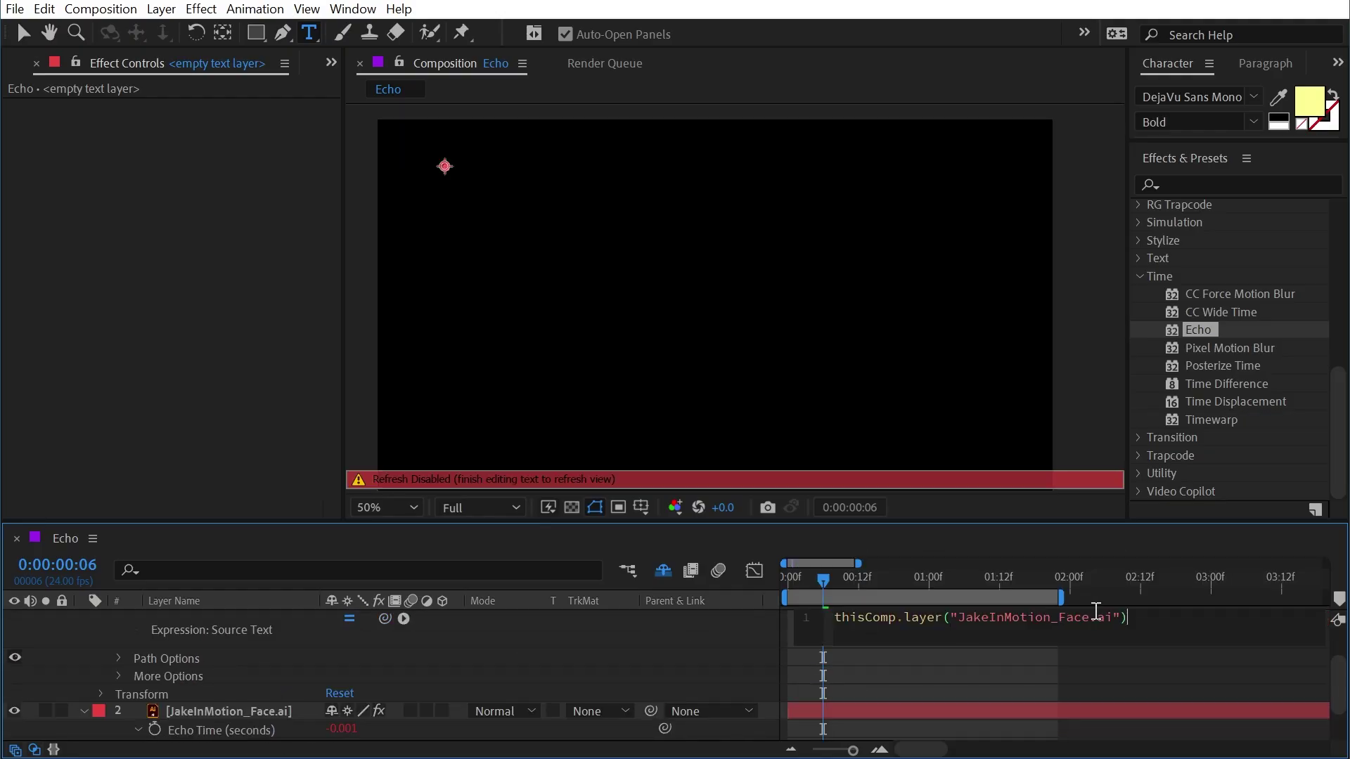
text(.tra)
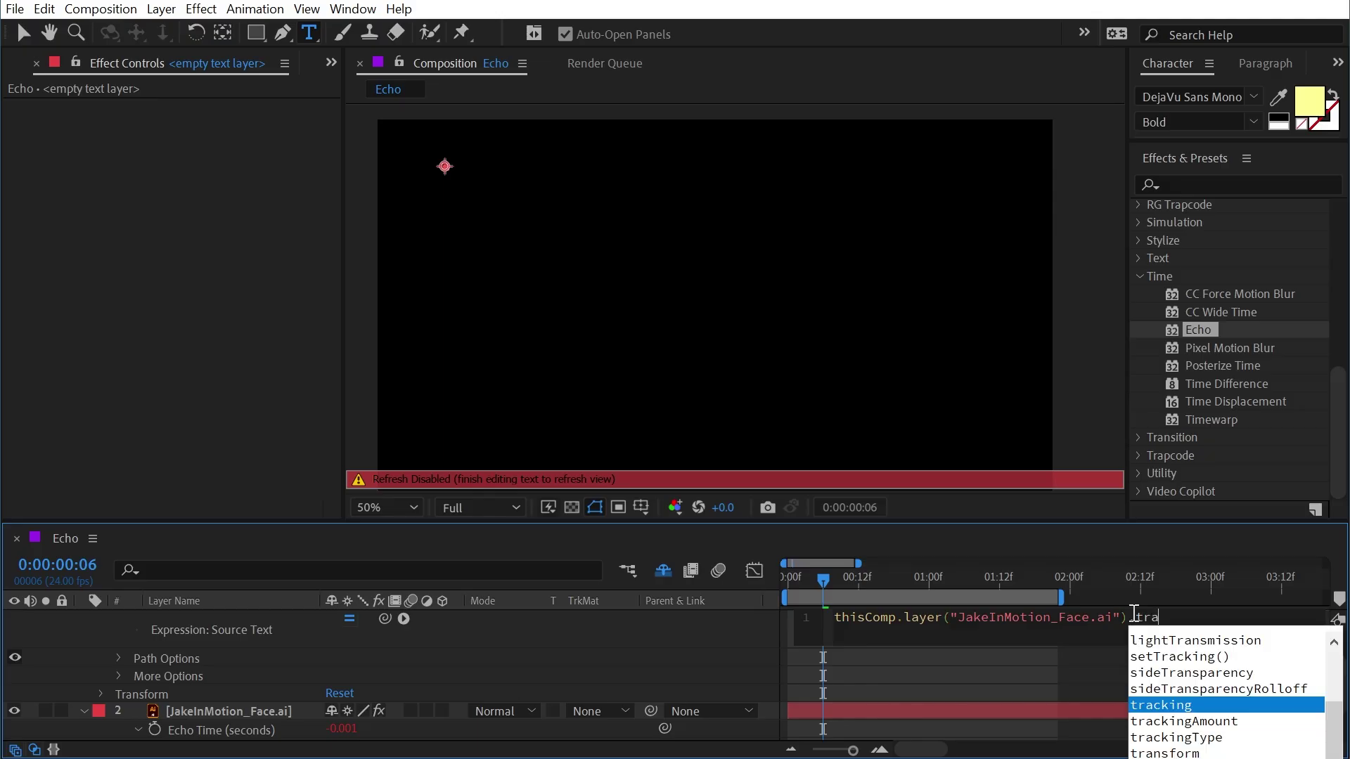
text(nsform.posi)
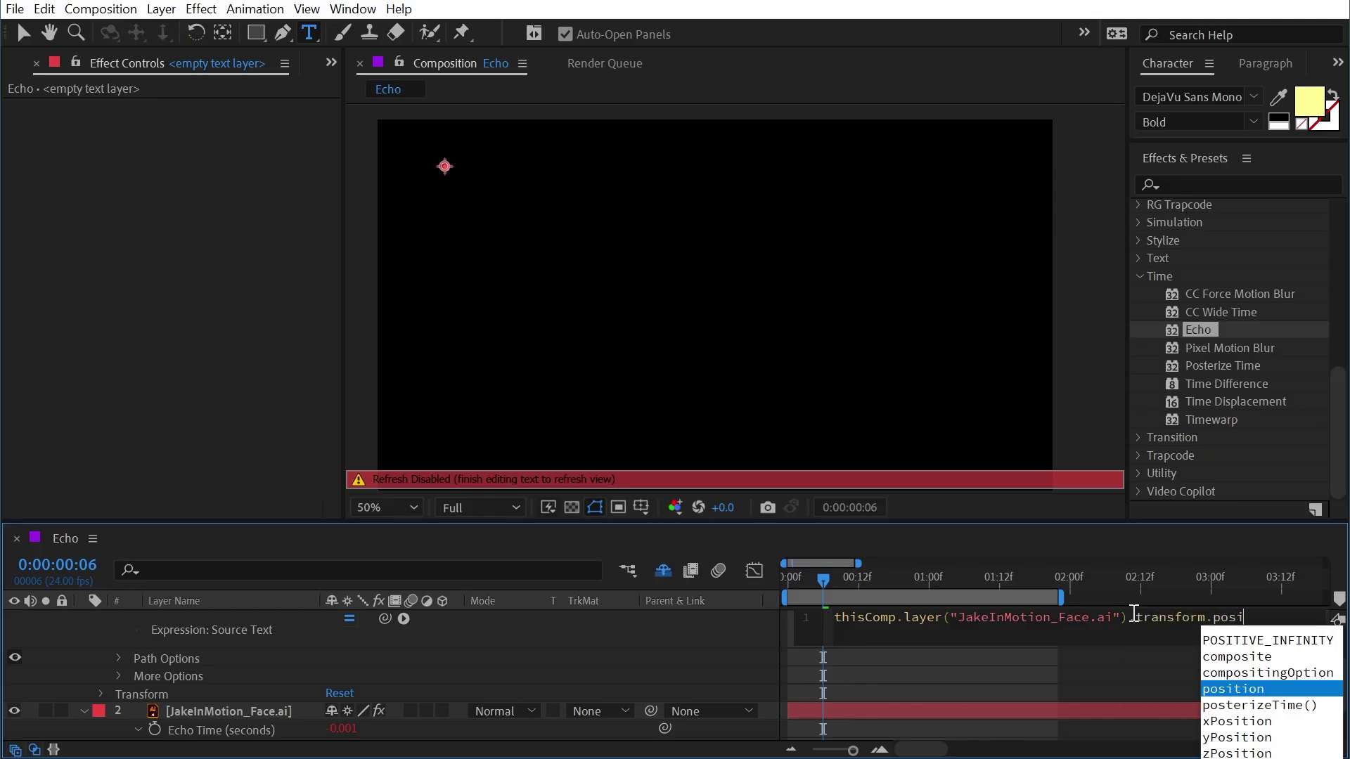
text(tion.speed;)
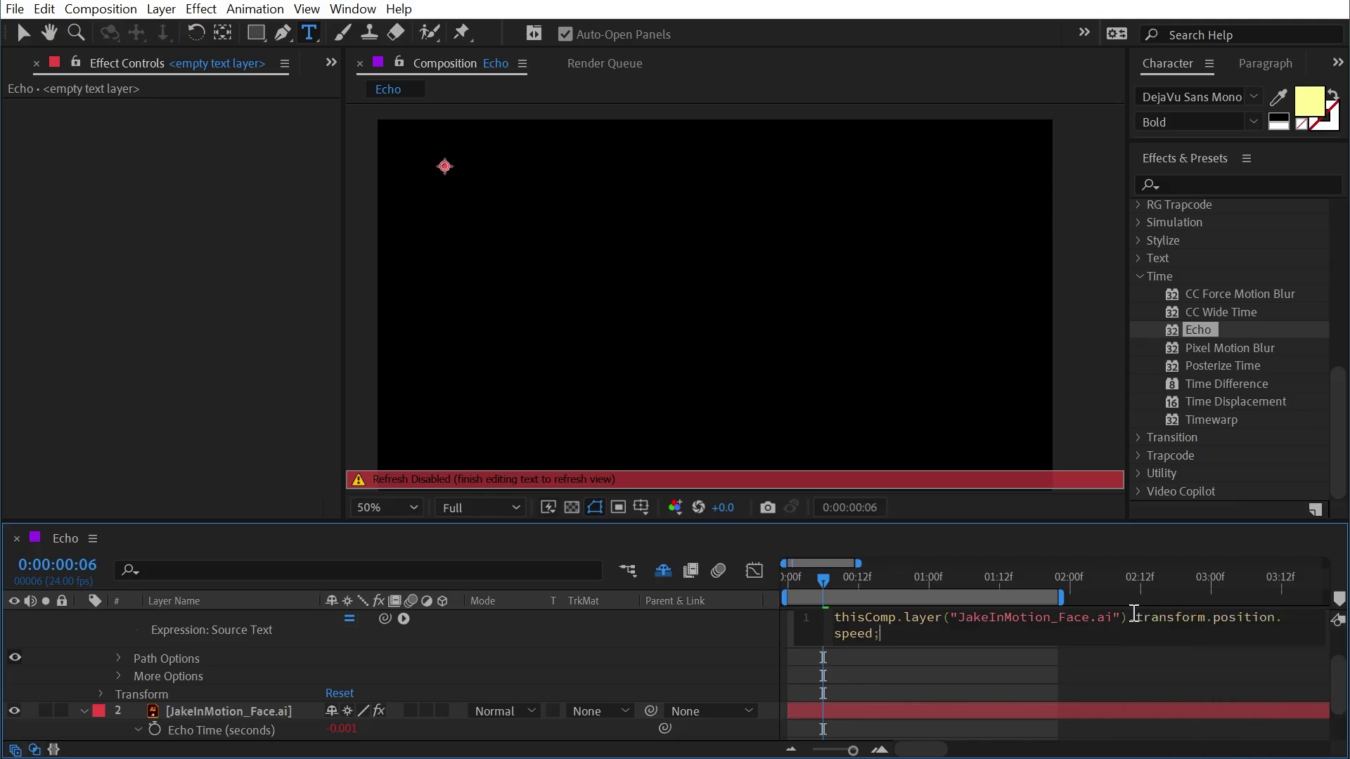
Commit the speed readout expression and preview and step frames to watch values like 2217.298
click(654, 640)
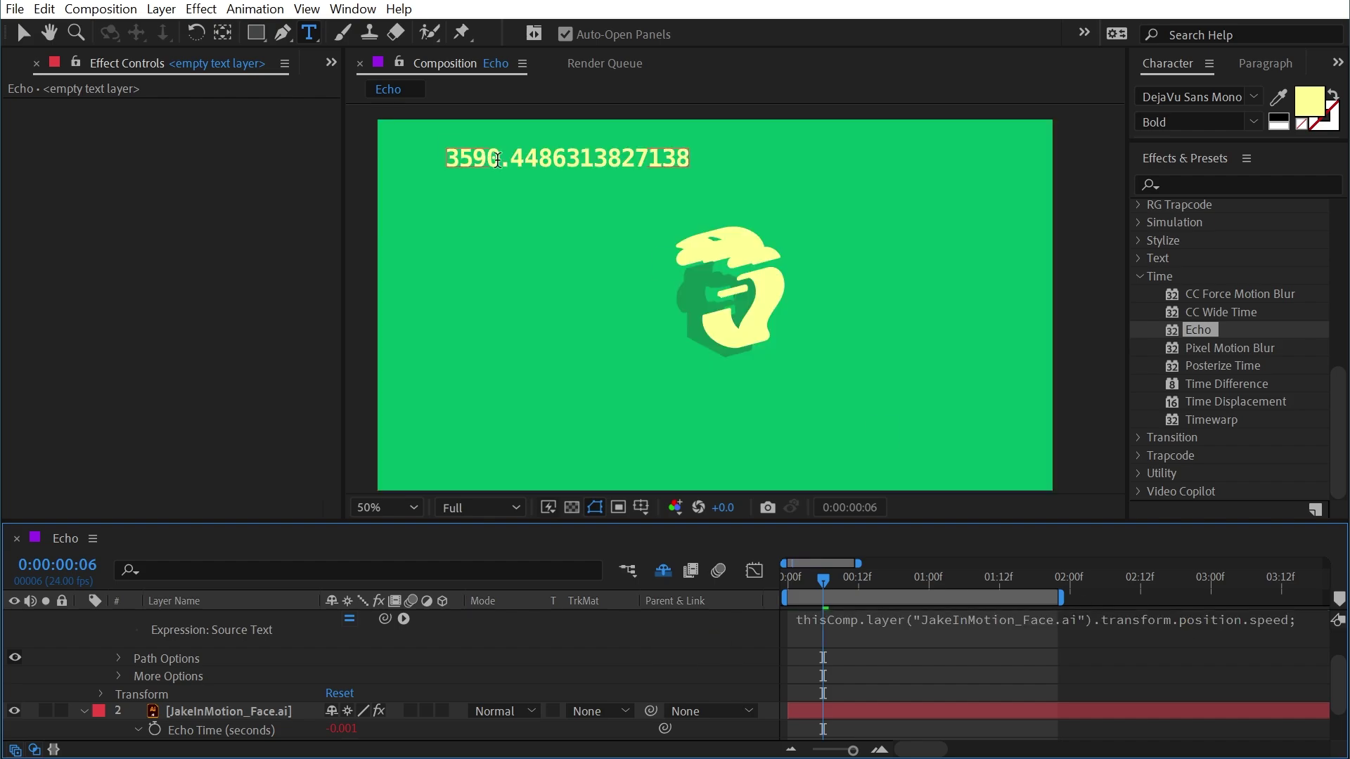
key(v)
key(space)
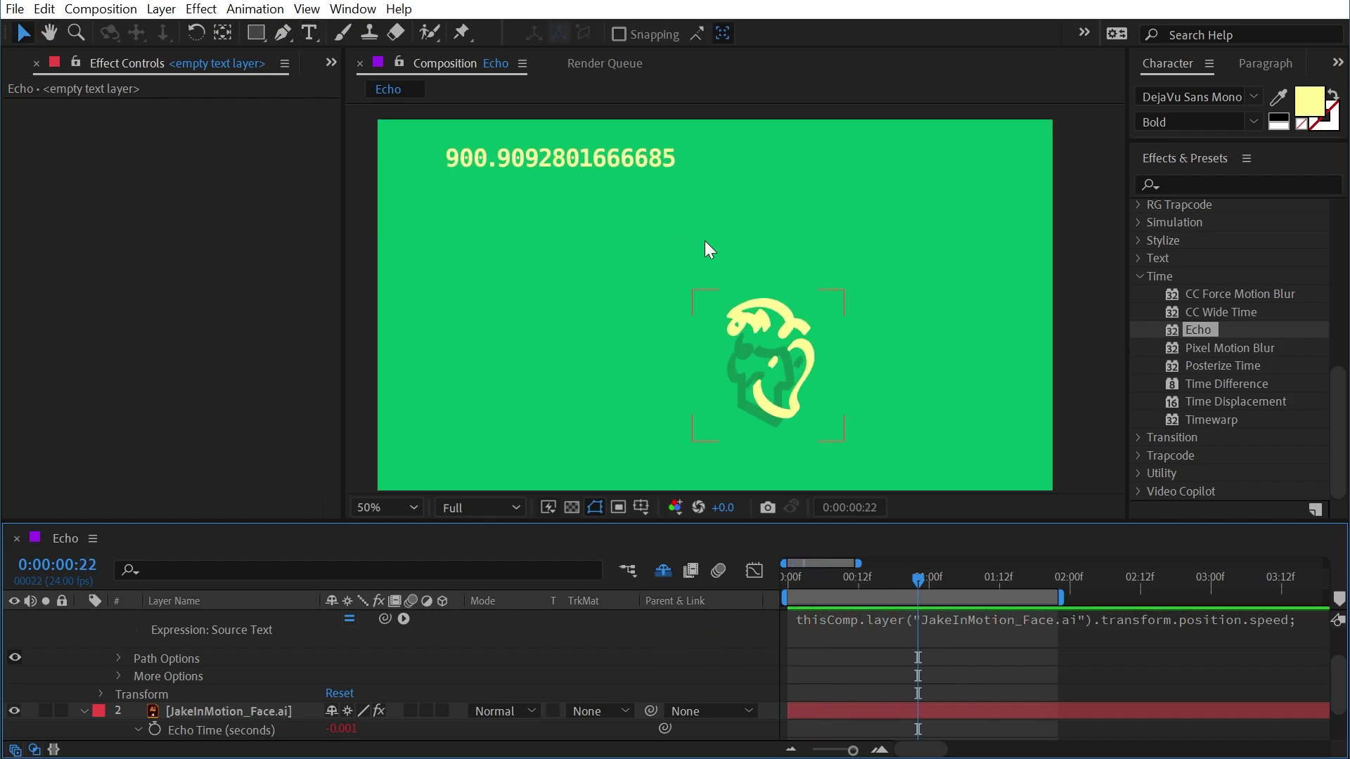
mouse_move(841, 576)
mouse_down()
mouse_move(796, 584)
mouse_move(816, 583)
mouse_up()
key(Page_Up)
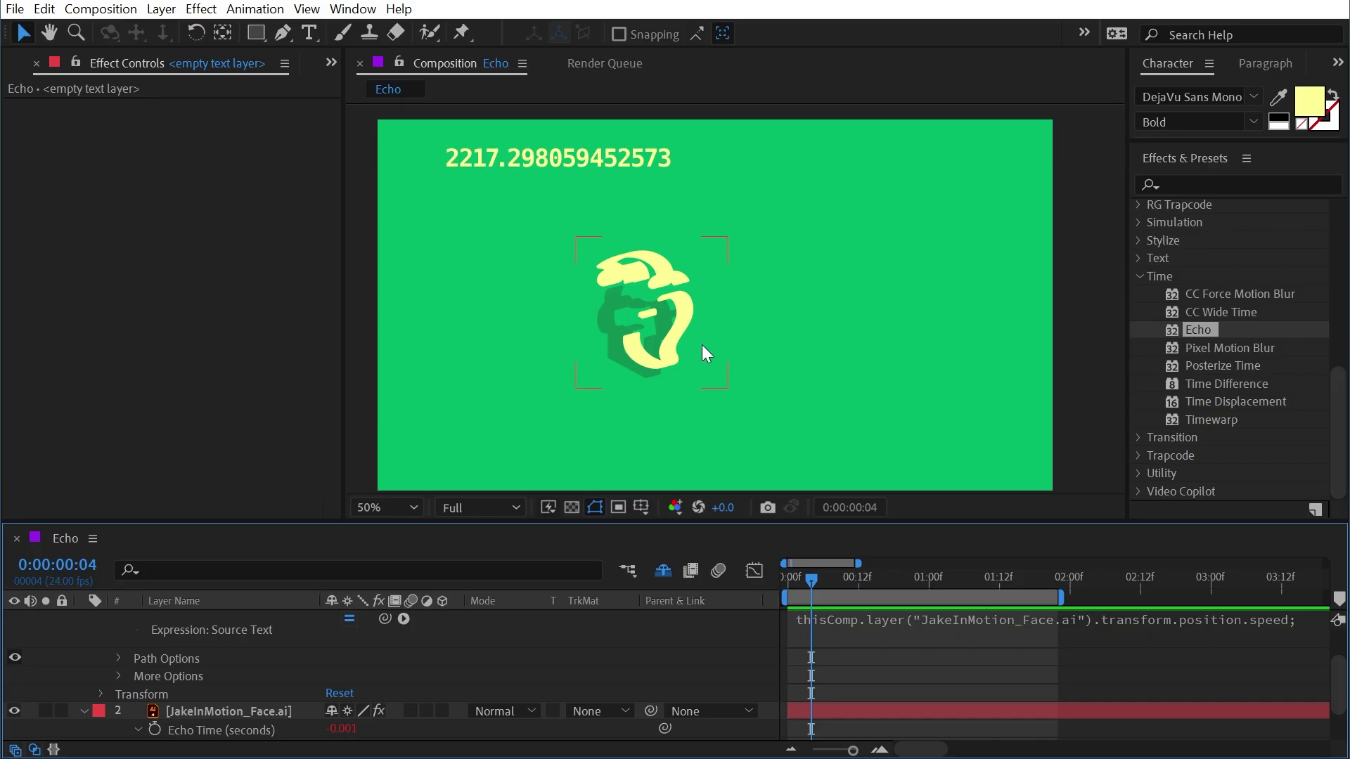
scroll(185, 625, up, 2)
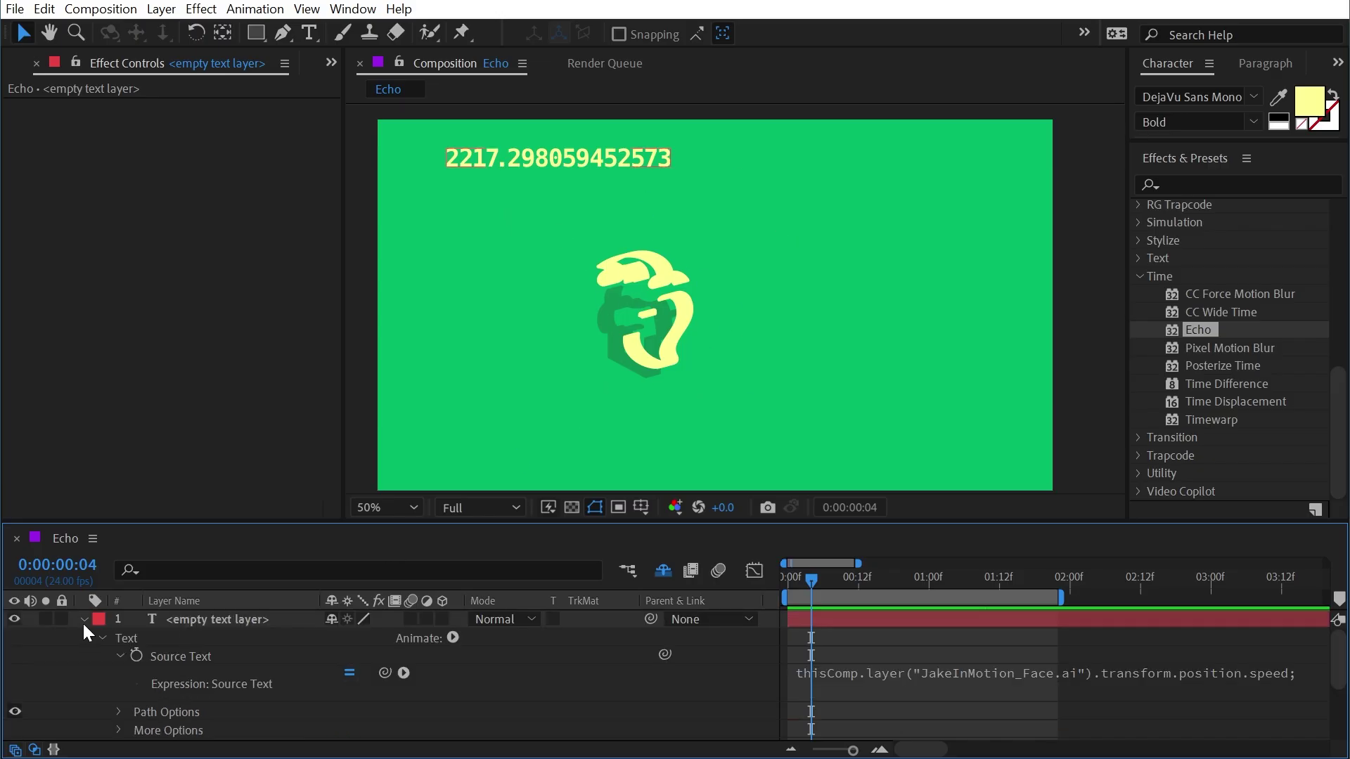
Add an expression to the face layer's Number Of Echoes, starting with if(
click(83, 620)
click(197, 714)
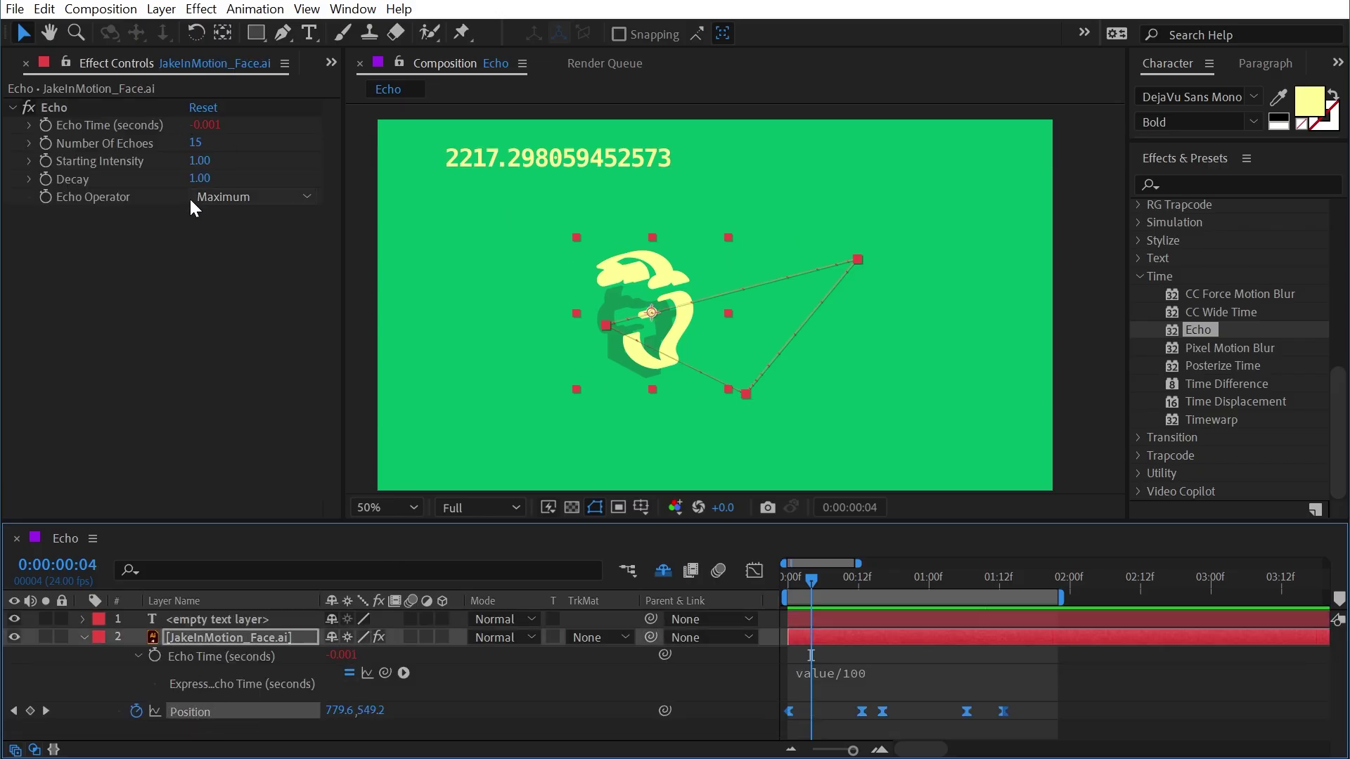
click(102, 142)
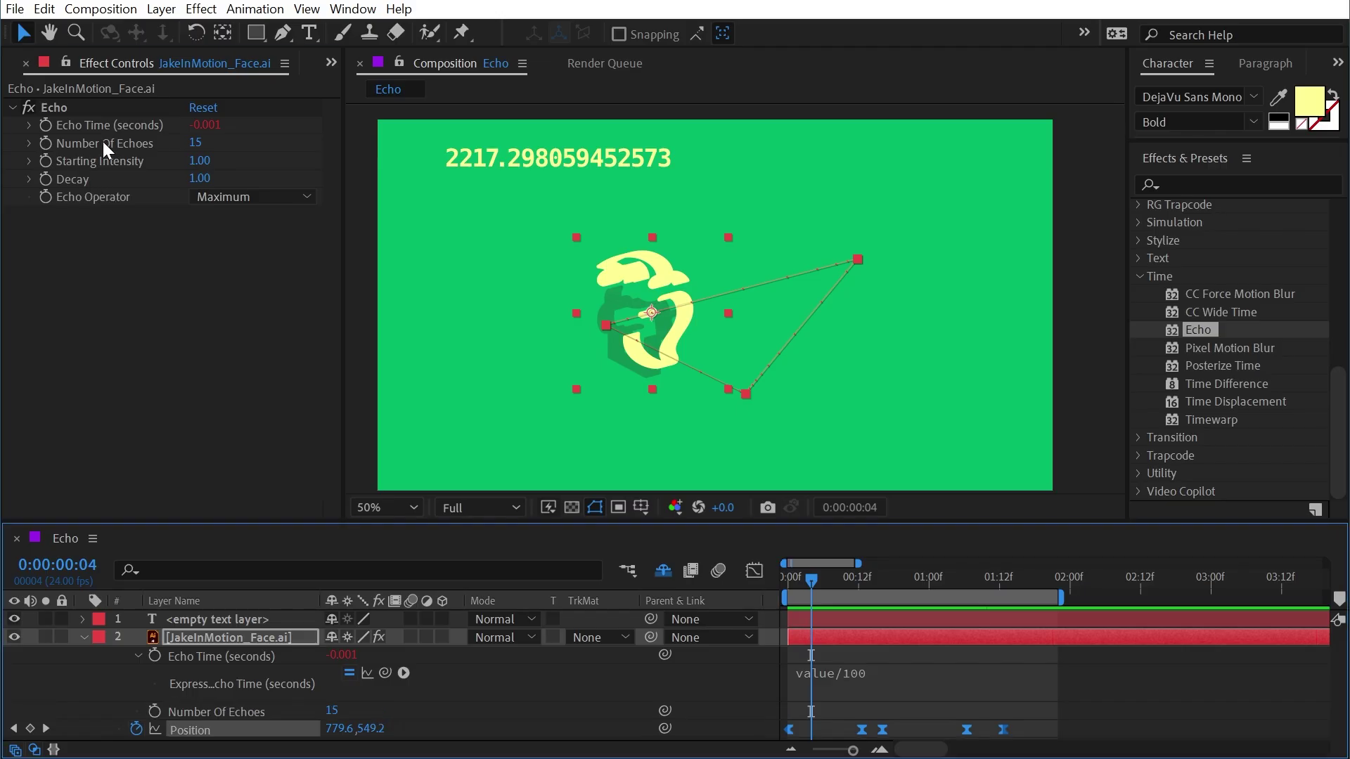
click(236, 710)
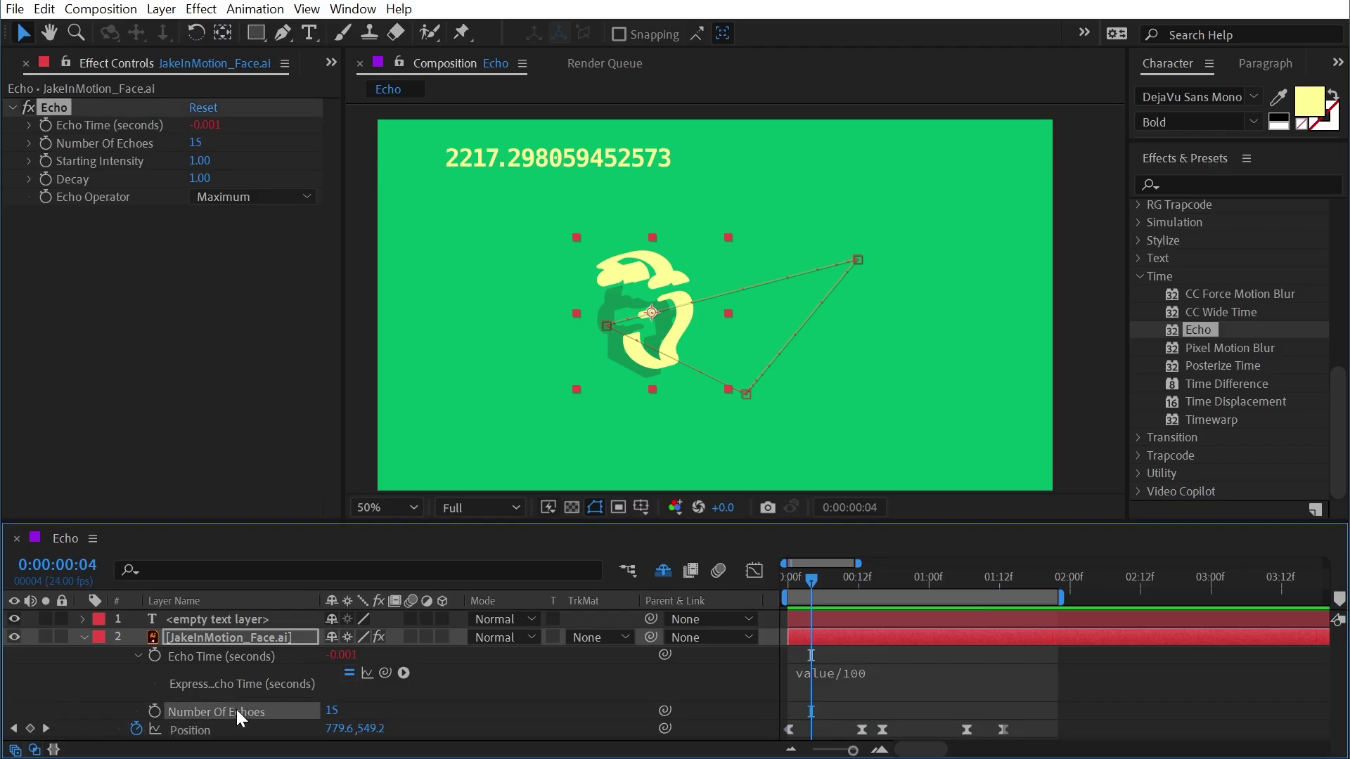
alt+click(154, 711)
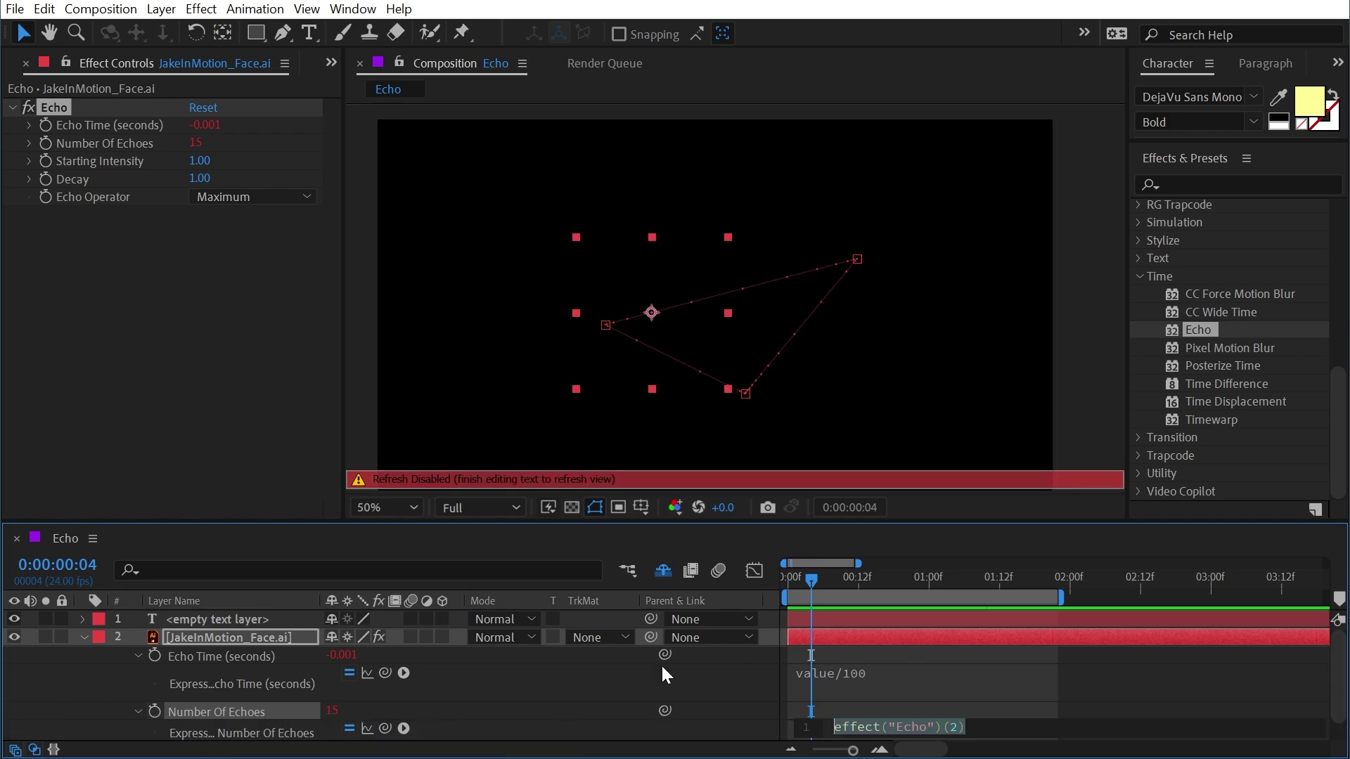
drag(668, 526, 668, 408)
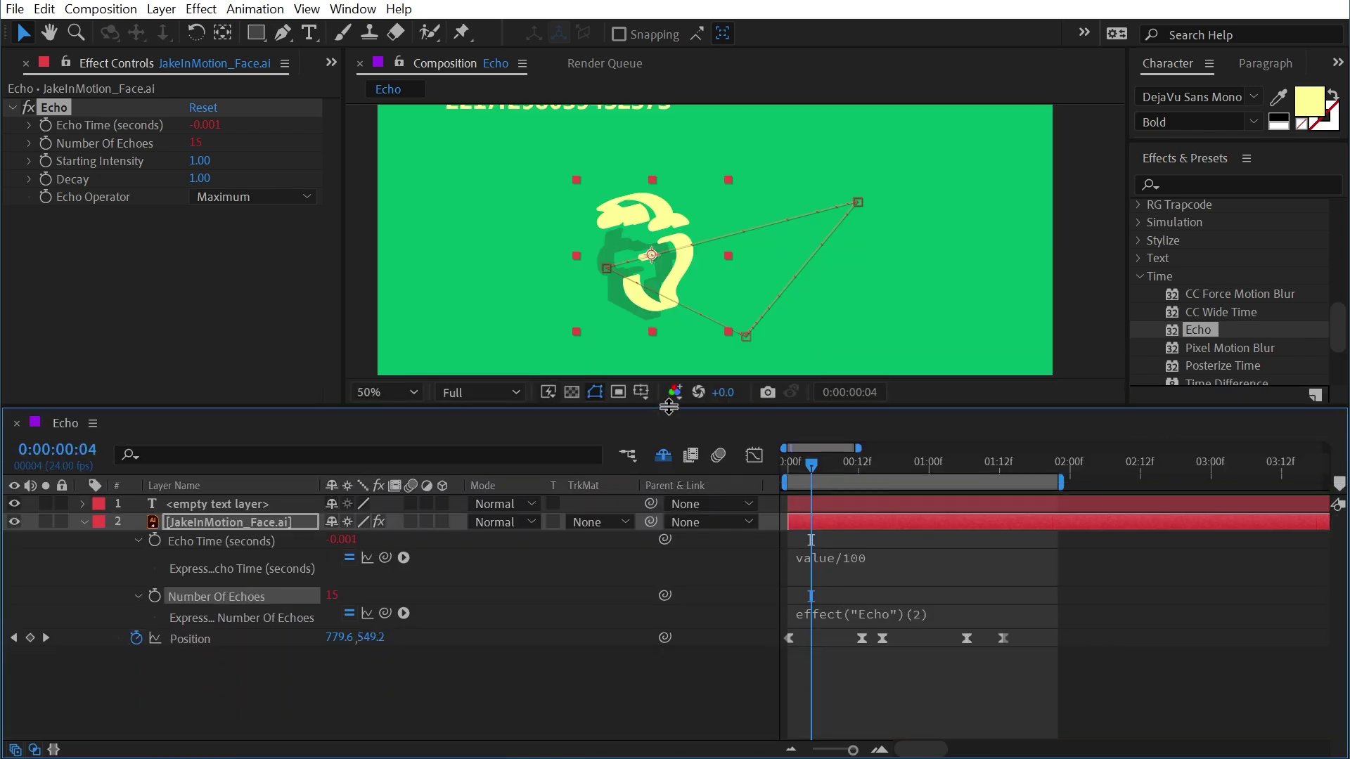
click(866, 626)
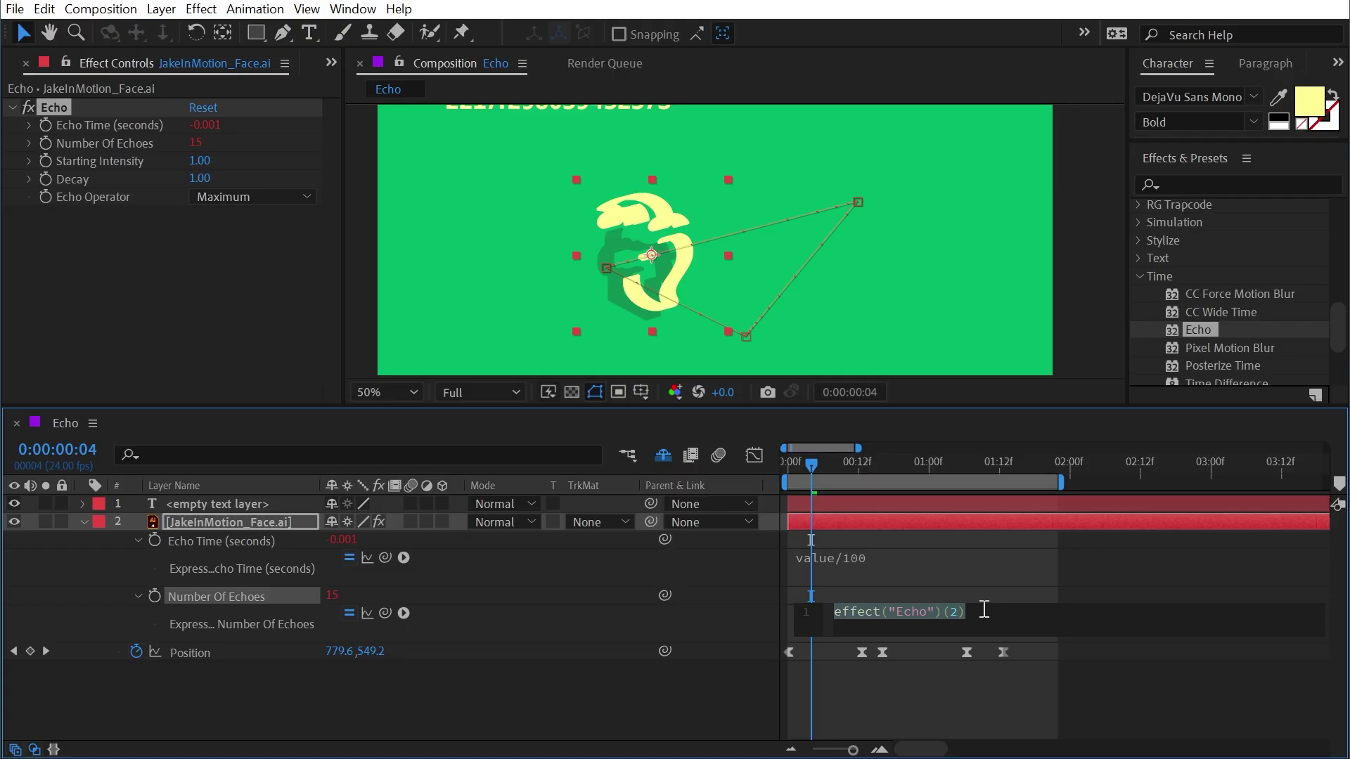
text(if()
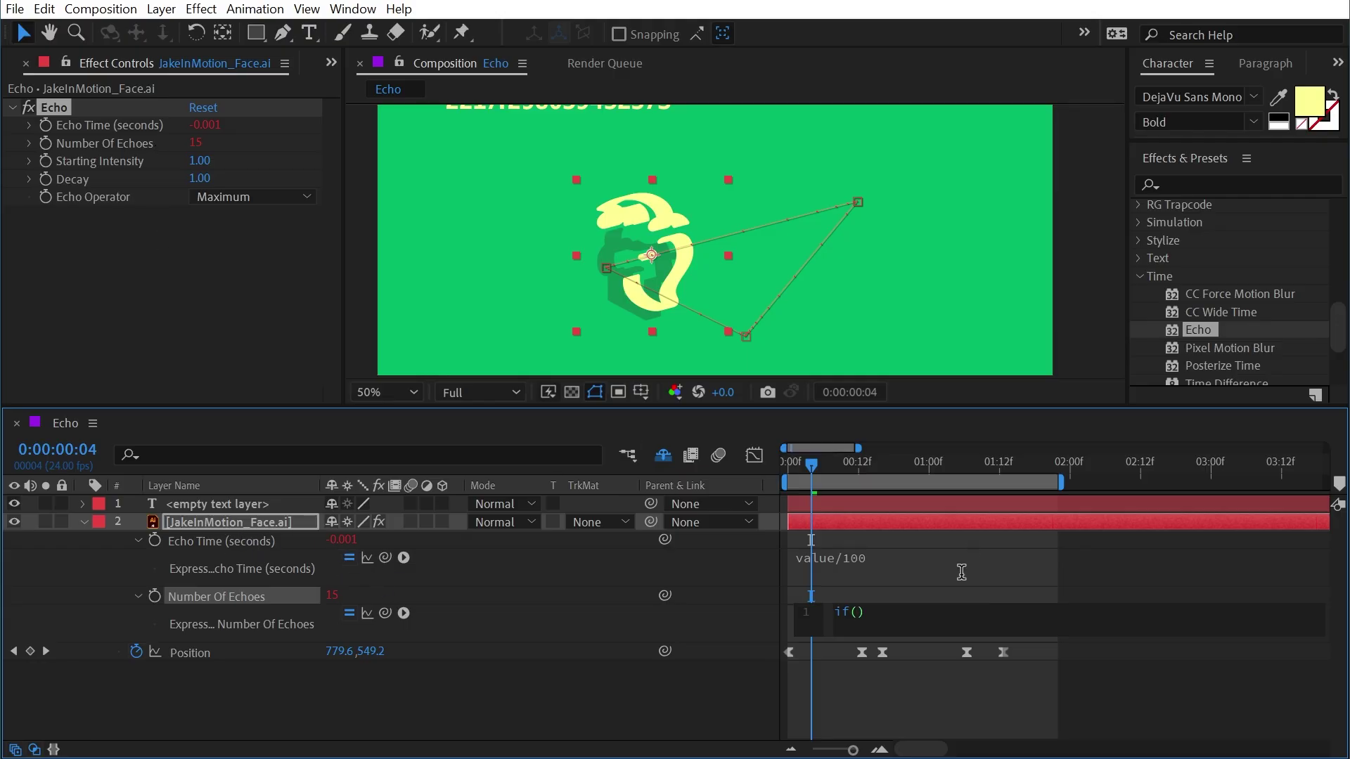
Enter and commit if(transform.position.speed > 2200){ value; }else{ 0; } as the echoes expression
text(transform.position.speed)
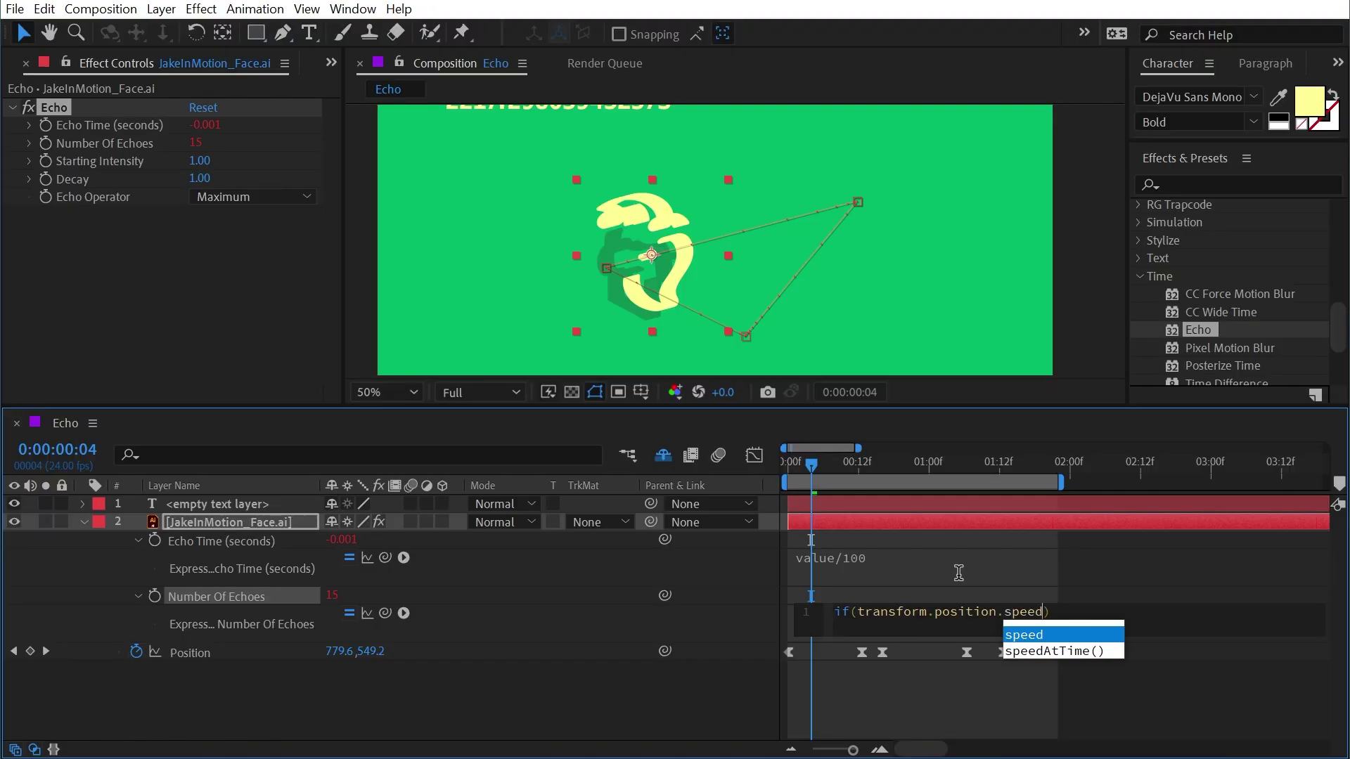
text( > 2200)
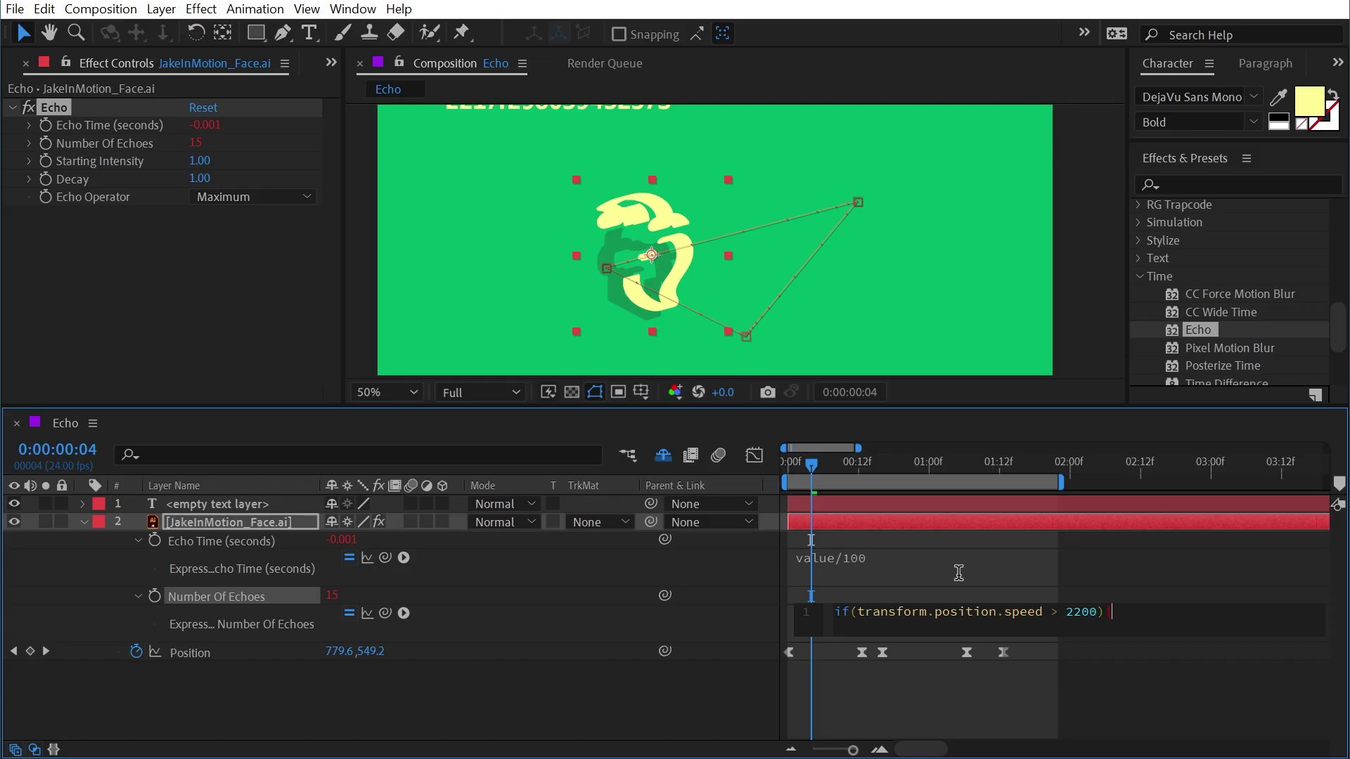
key(Return)
text(value;)
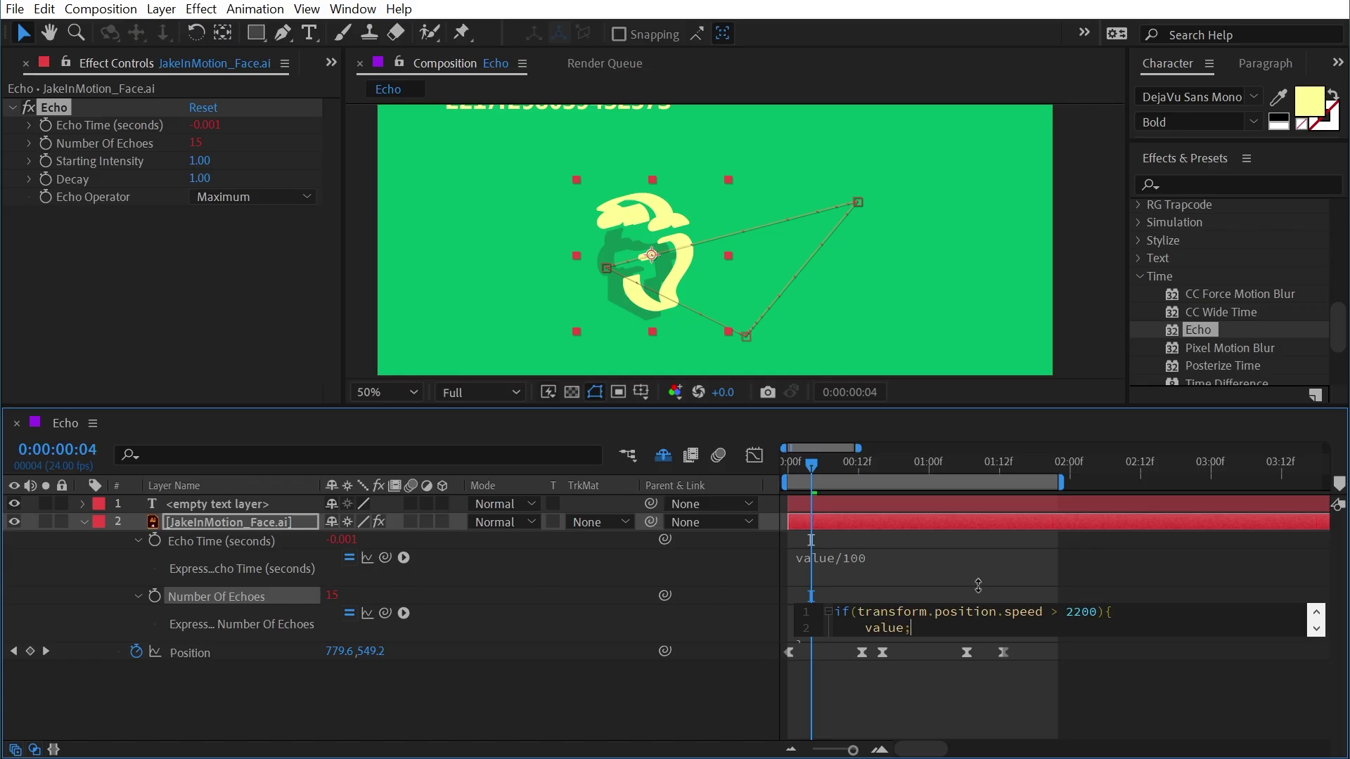
key(Return)
text(})
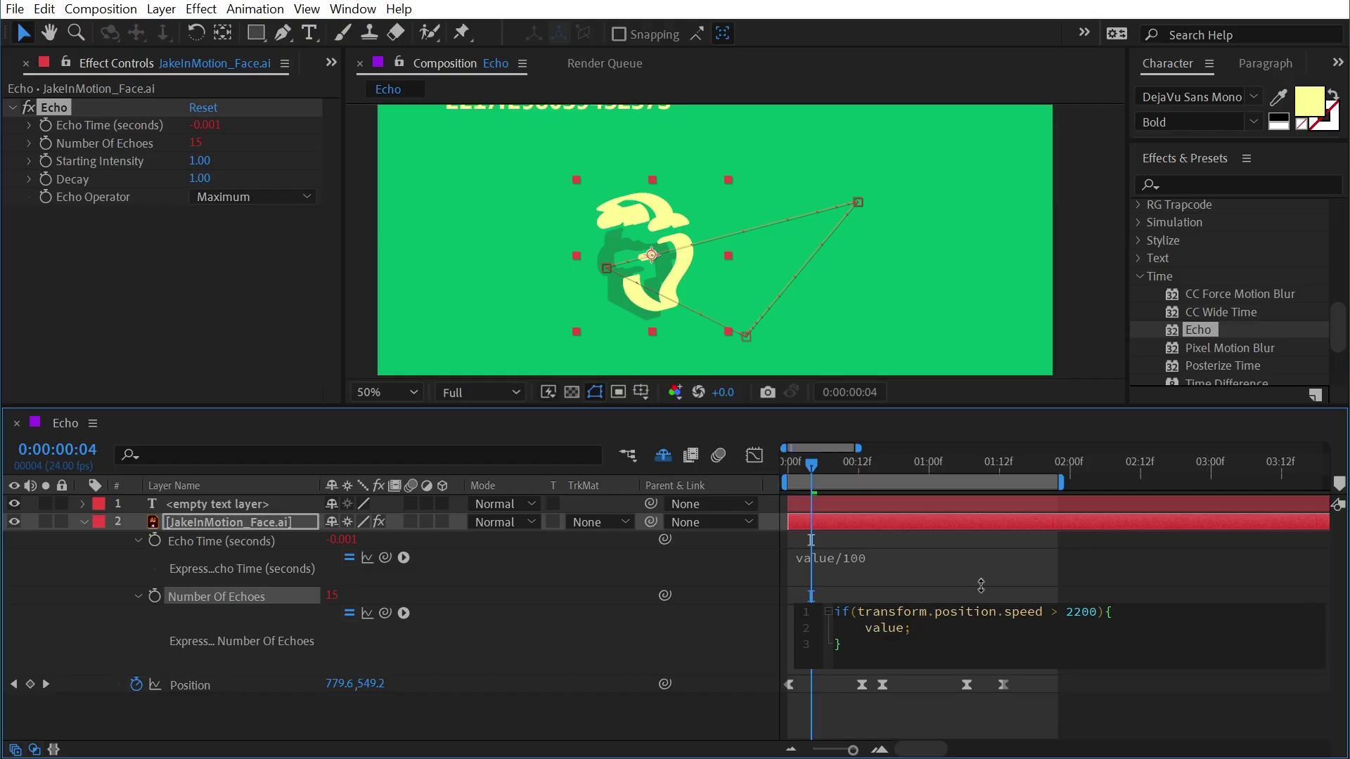
text(else{)
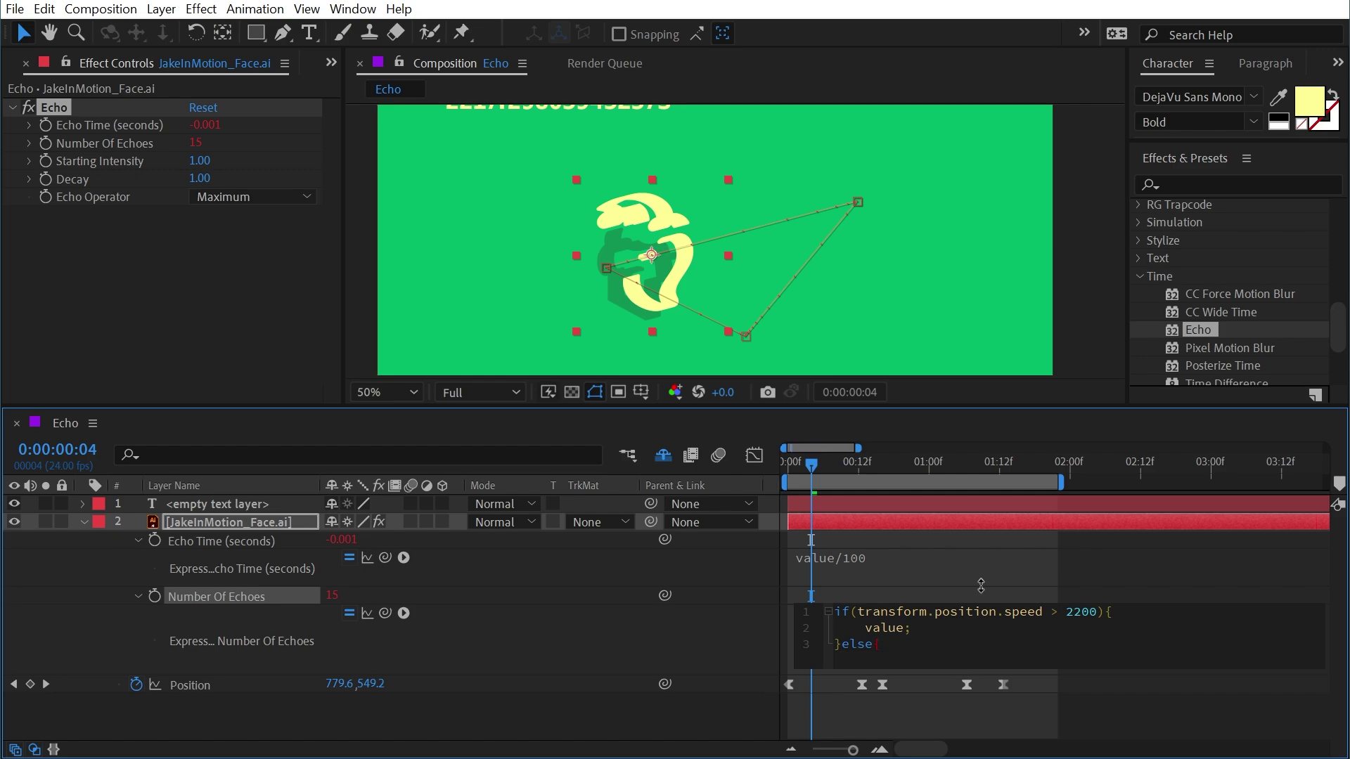
key(Return)
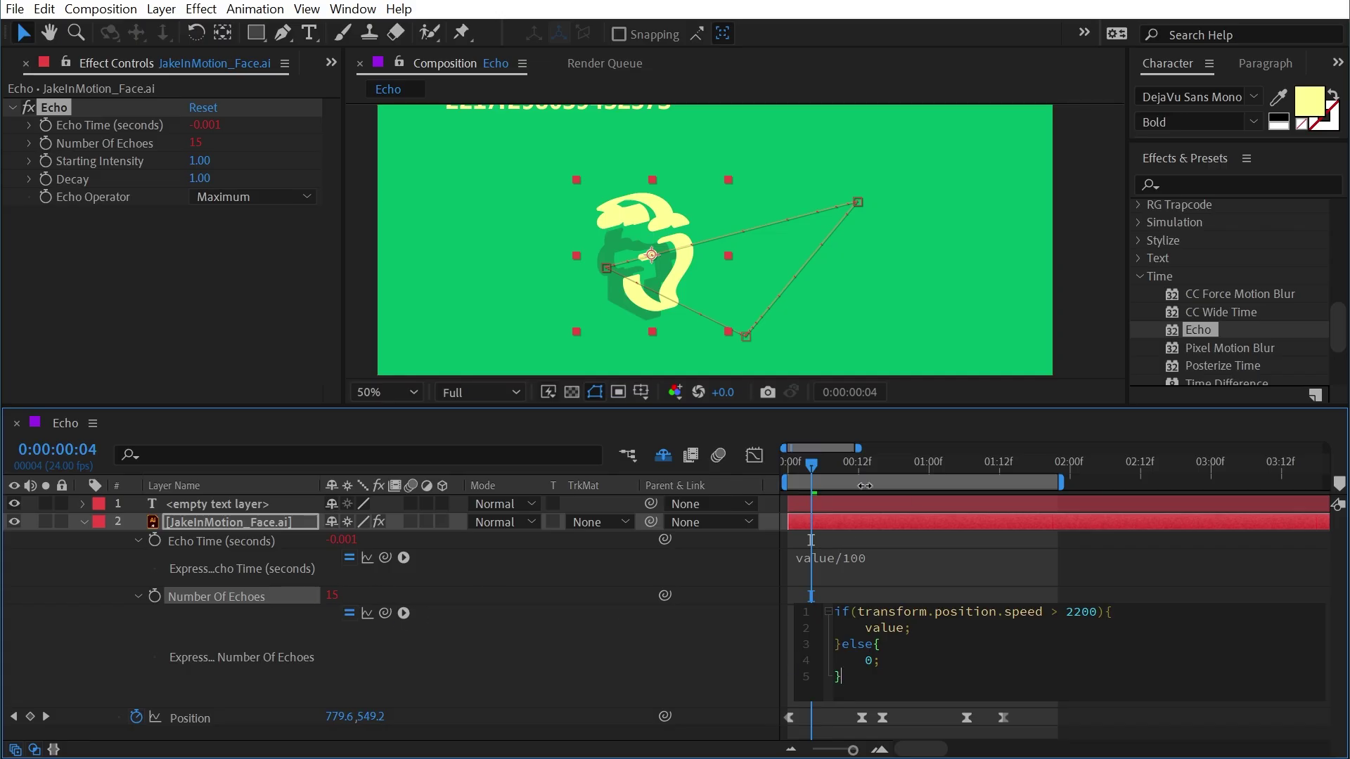
click(495, 597)
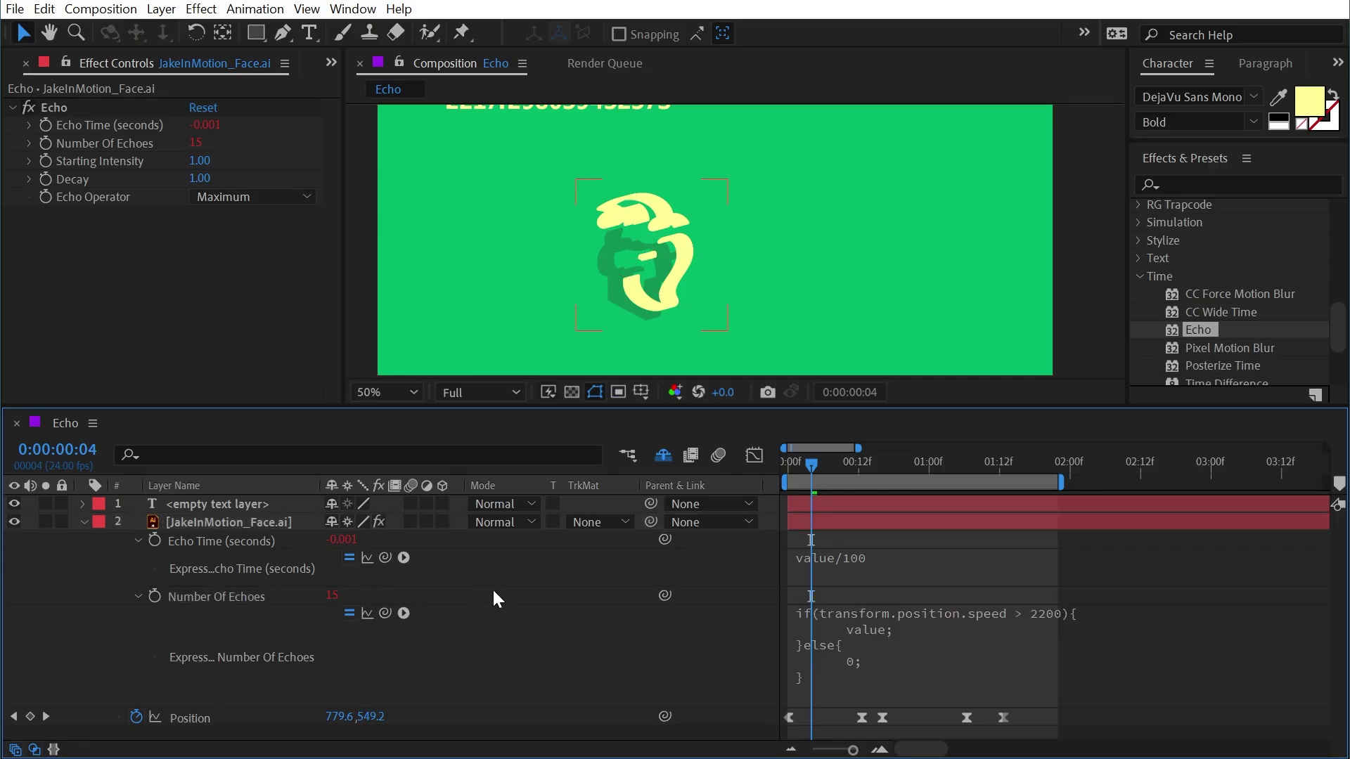
Step back a frame and drag the speed number text lower in the comp
click(726, 293)
key(Page_Up)
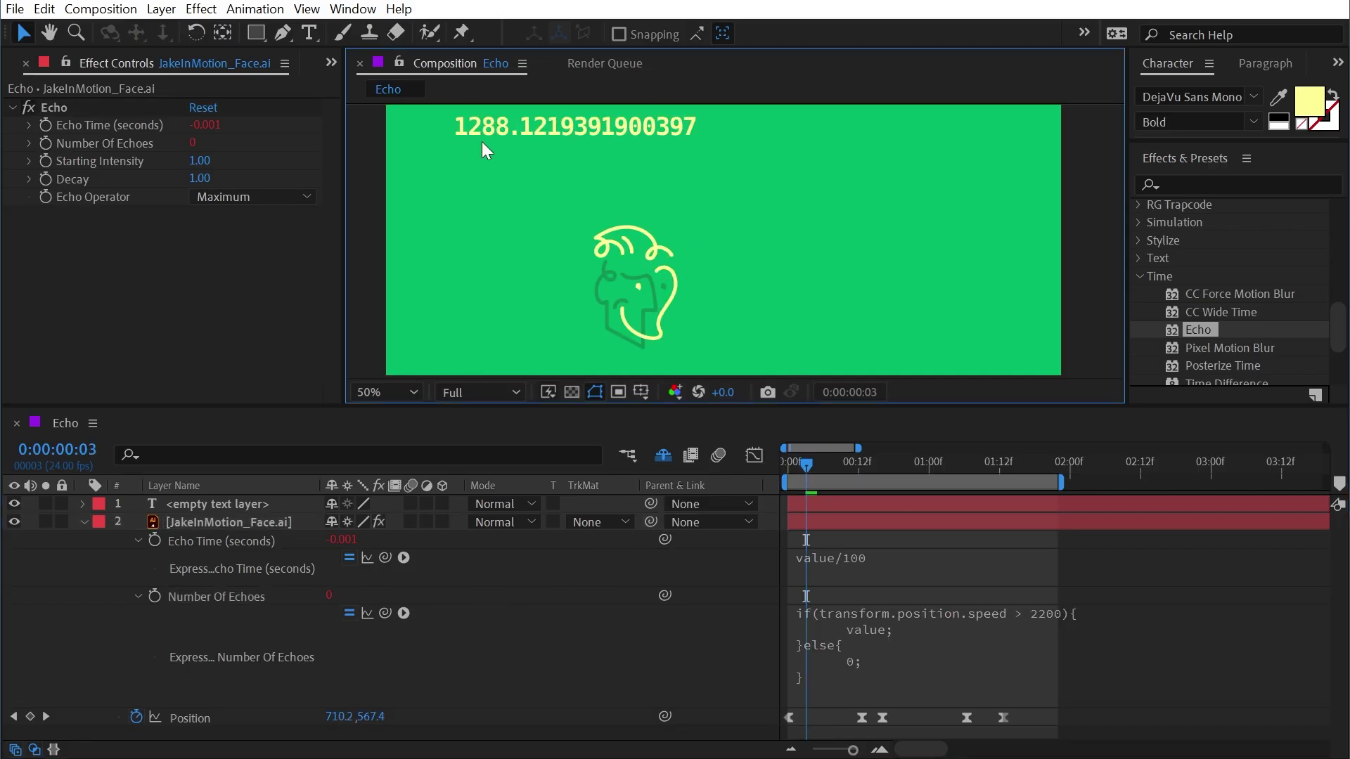
drag(482, 134, 550, 189)
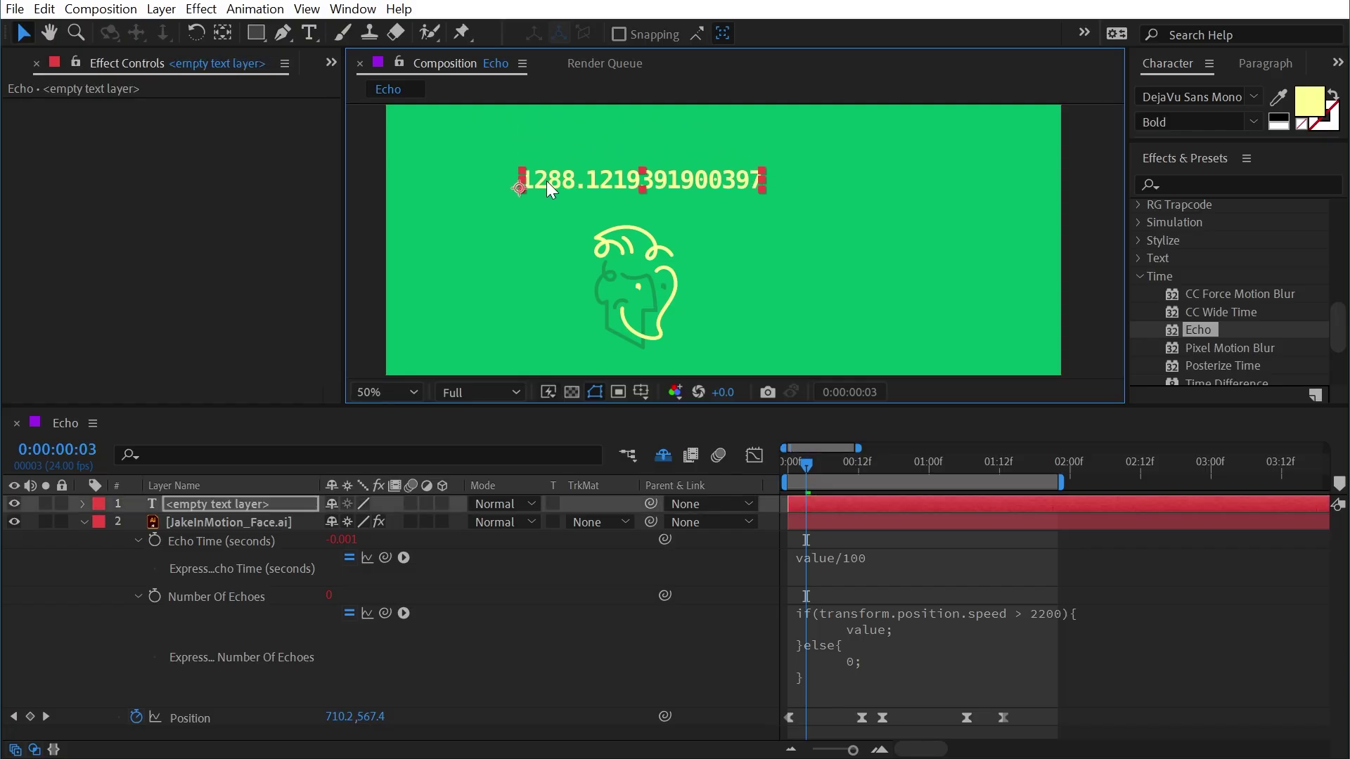
scroll(753, 239, up, 2)
drag(527, 272, 586, 172)
key(v)
Preview from the first frame to see echoes only during fast motion, then select the face layer
scroll(703, 267, down, 2)
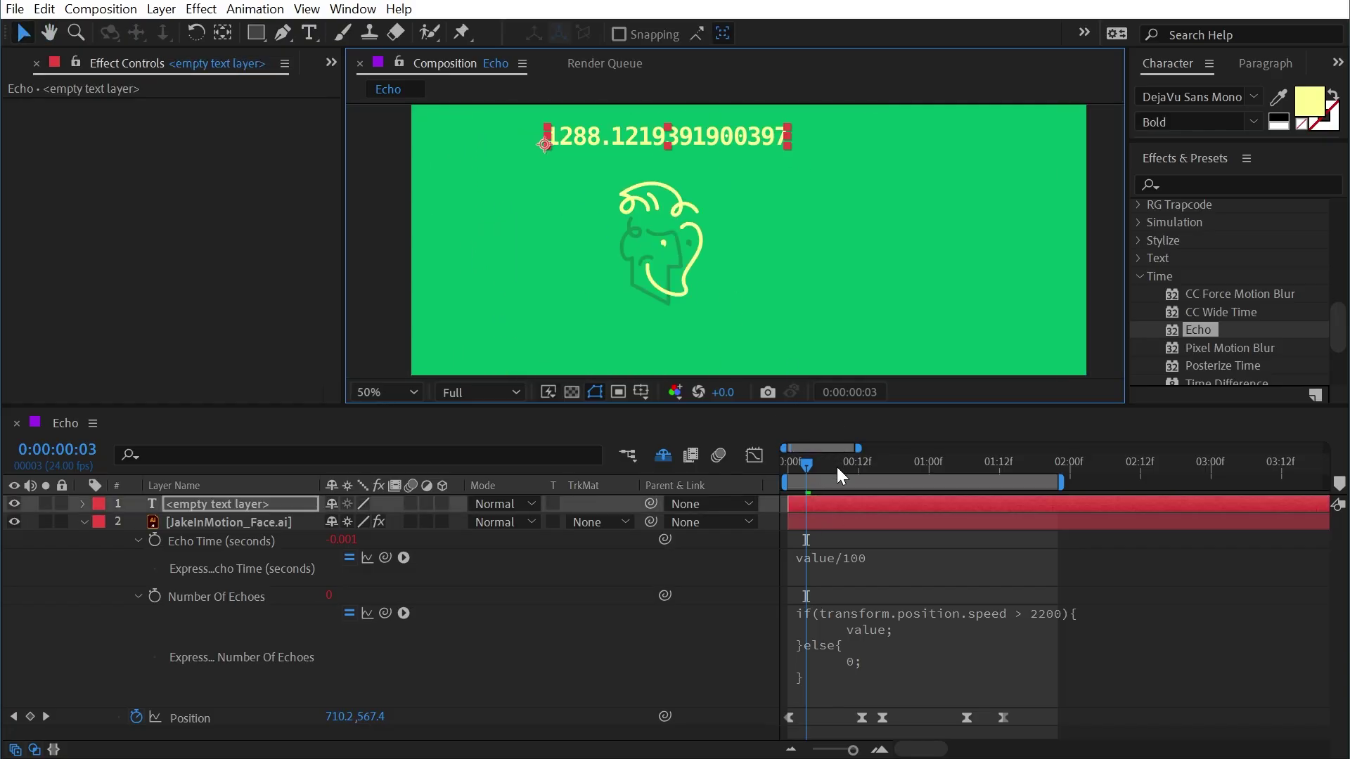
drag(836, 467, 788, 467)
key(space)
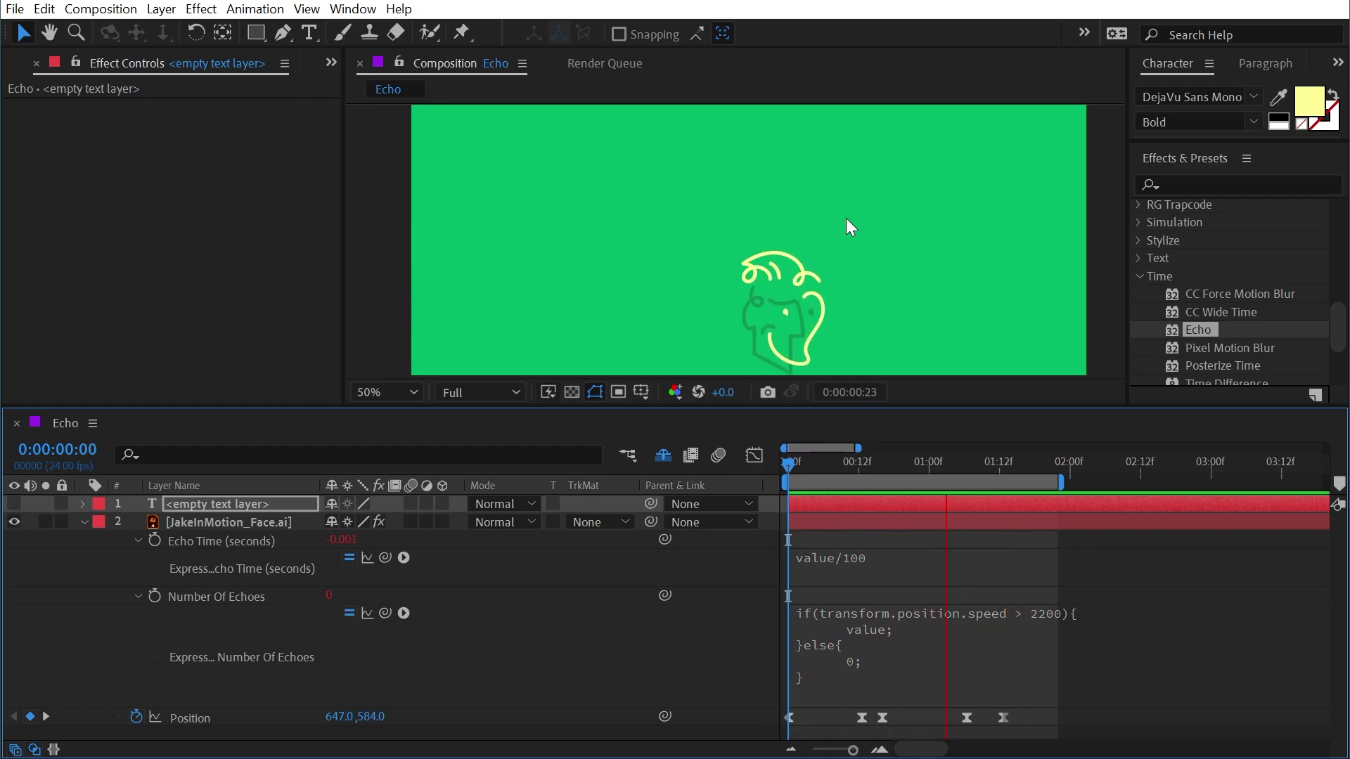
drag(802, 409, 819, 507)
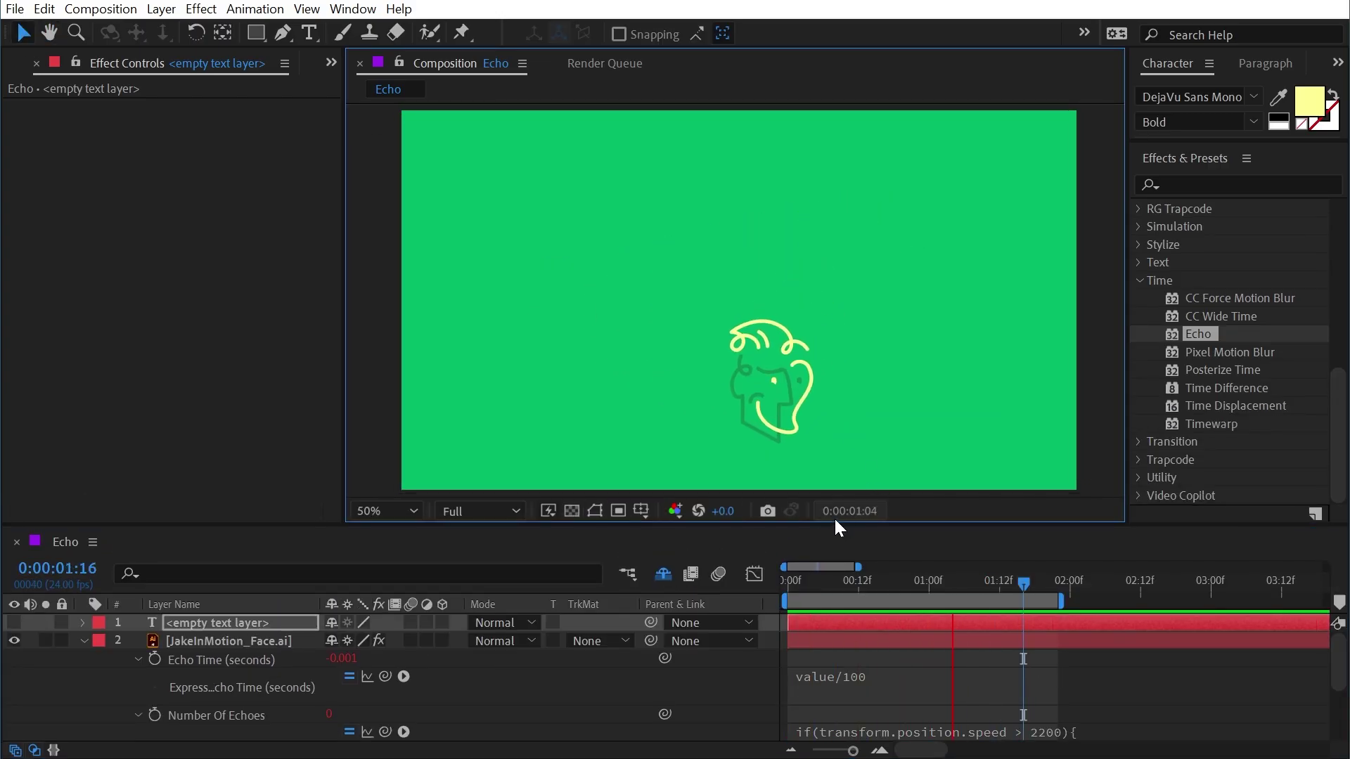
click(823, 587)
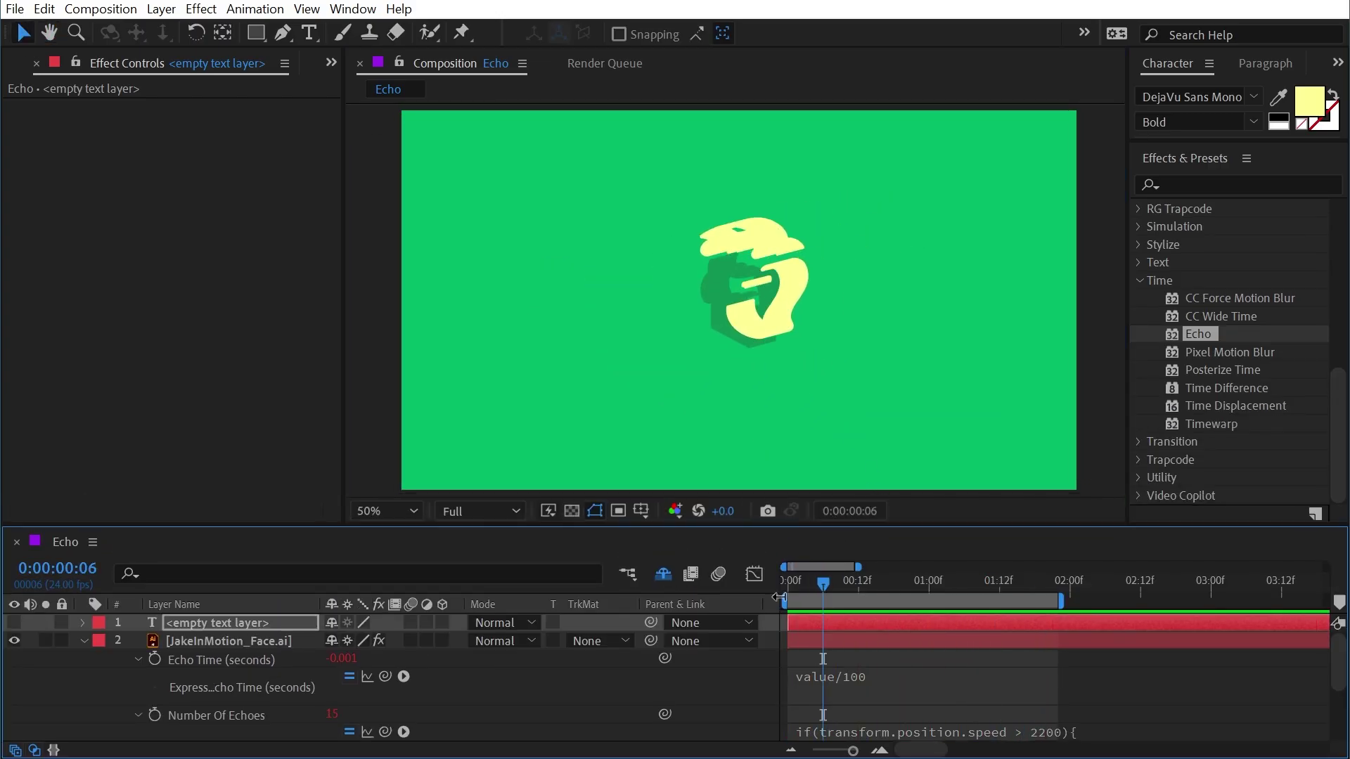
click(222, 641)
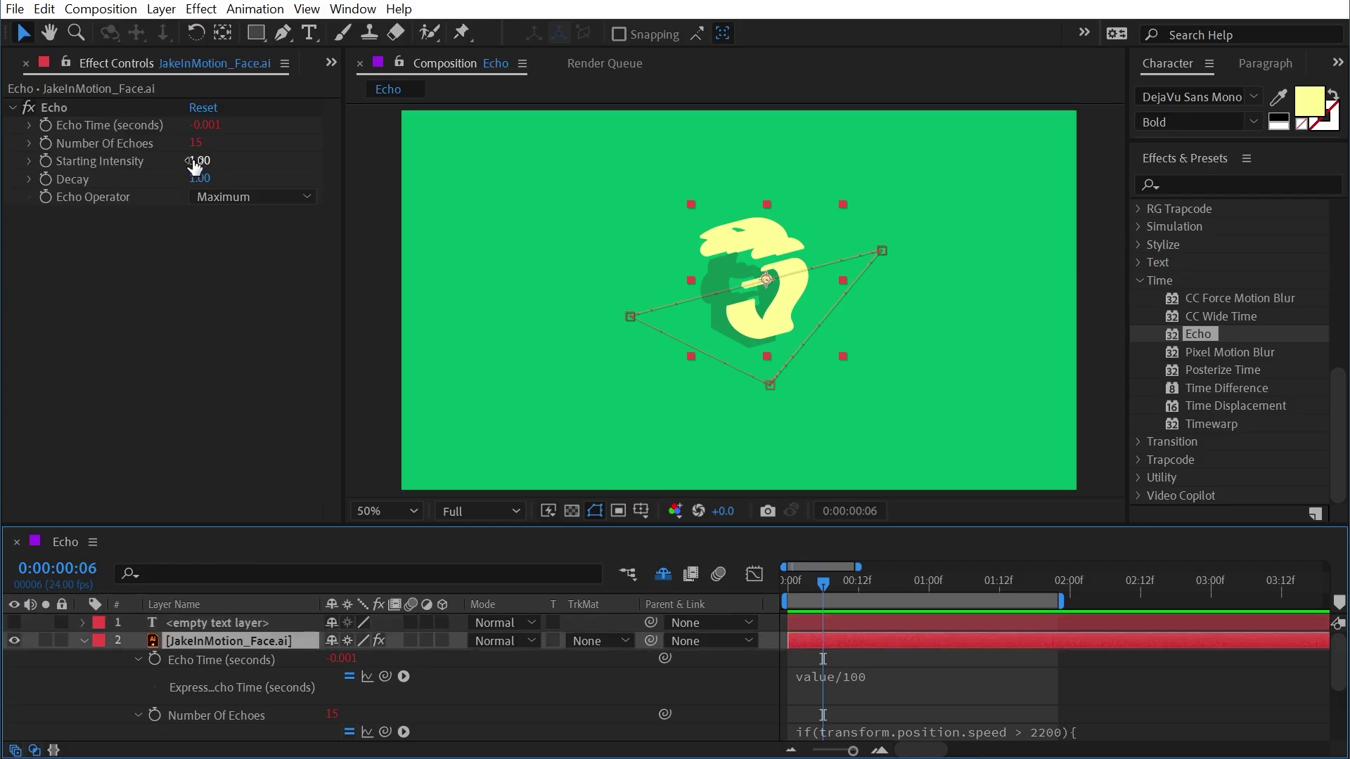
Lower Number Of Echoes to 13 and enlarge the timeline, leaving the 2200 expression unchanged
mouse_move(195, 143)
mouse_down()
mouse_move(183, 143)
mouse_move(203, 142)
mouse_move(193, 147)
mouse_up()
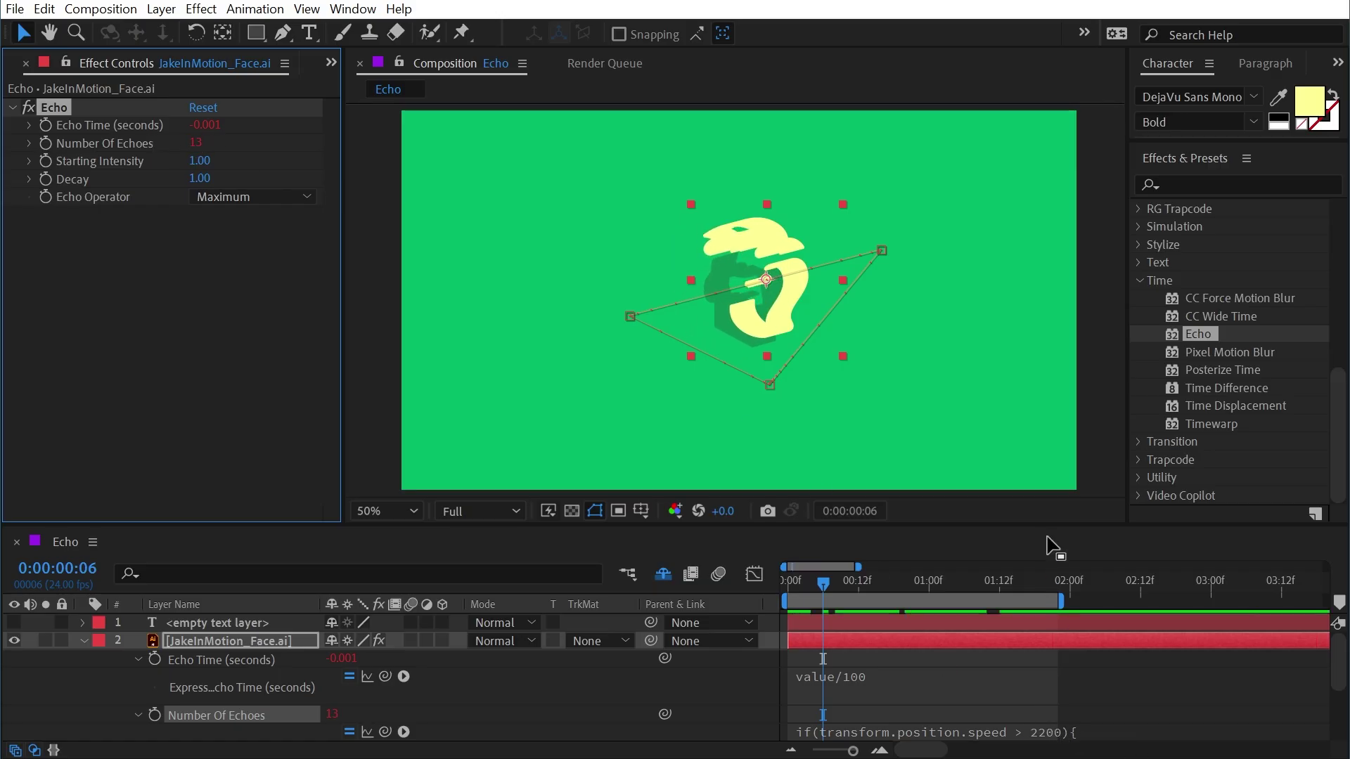
drag(1039, 529, 1041, 478)
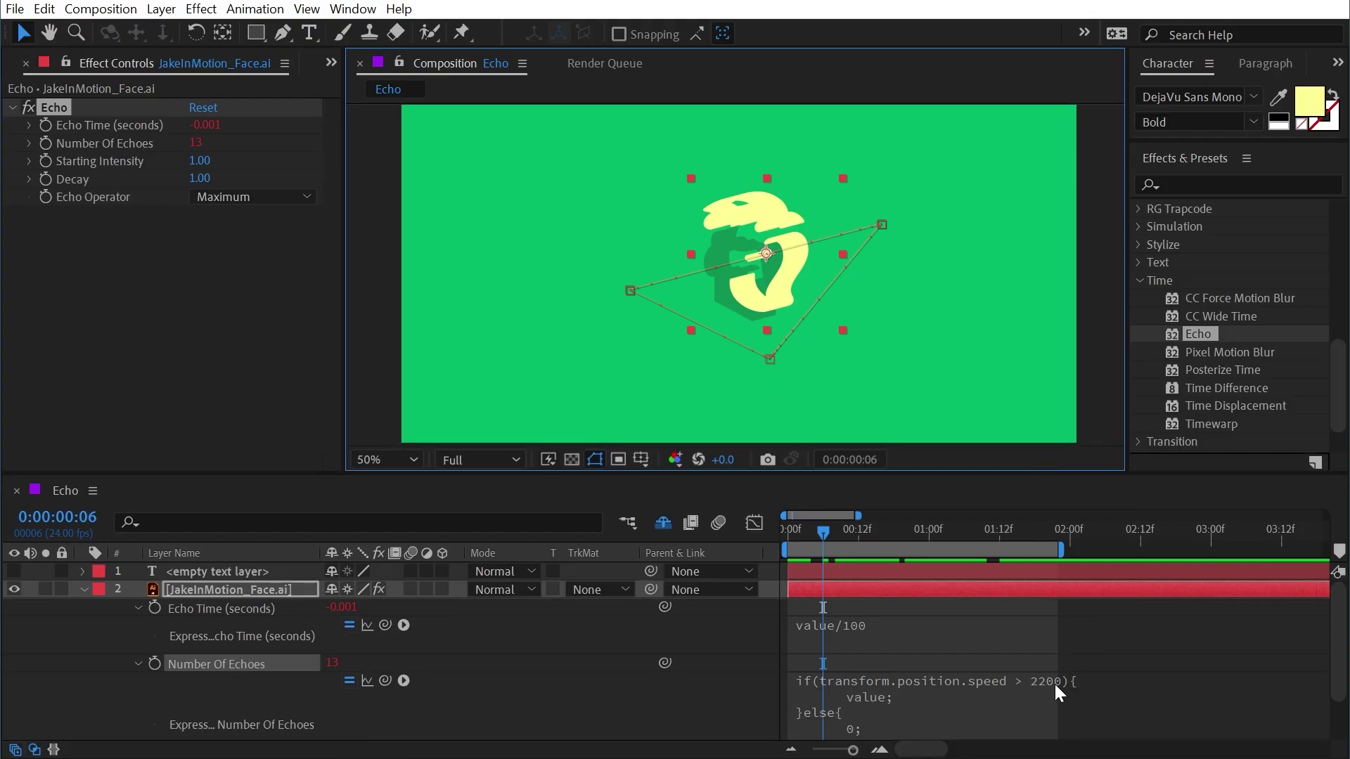
click(1092, 681)
double_click(1092, 681)
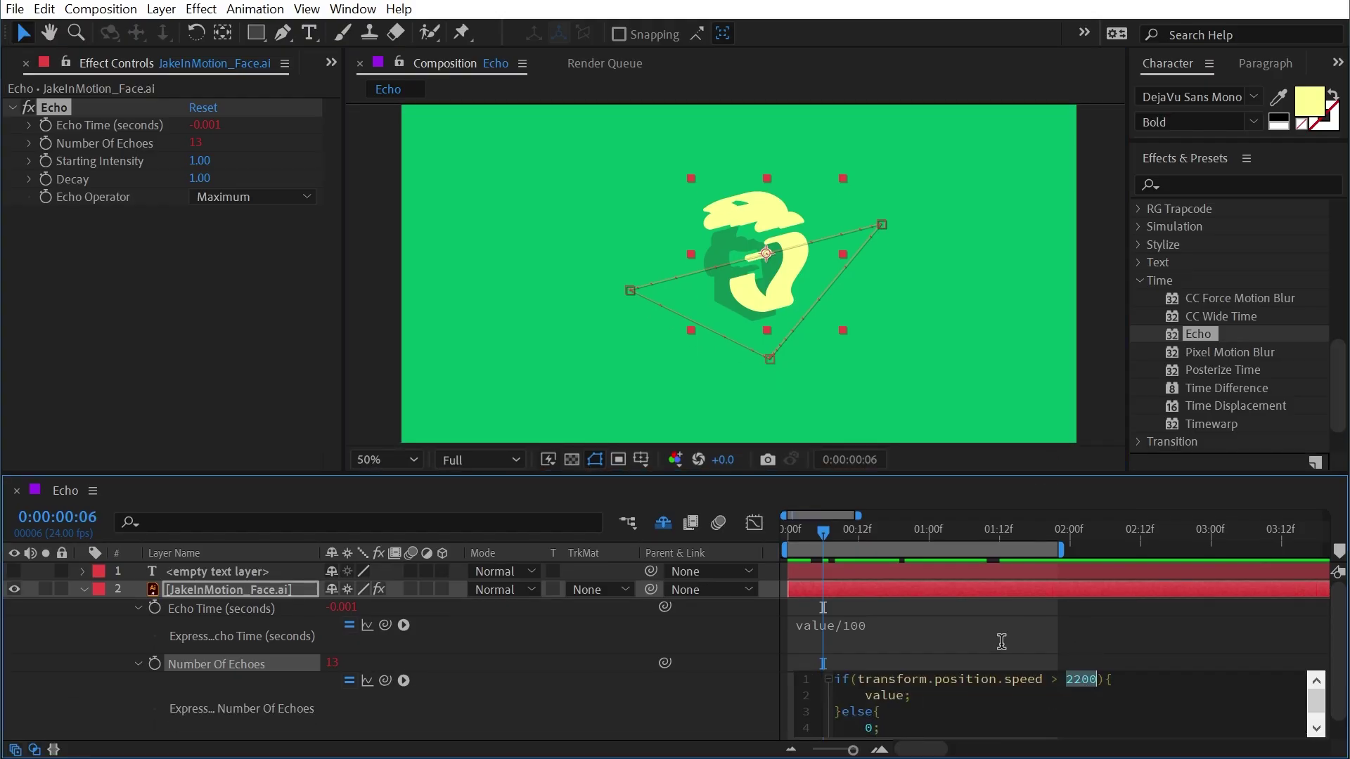
click(853, 606)
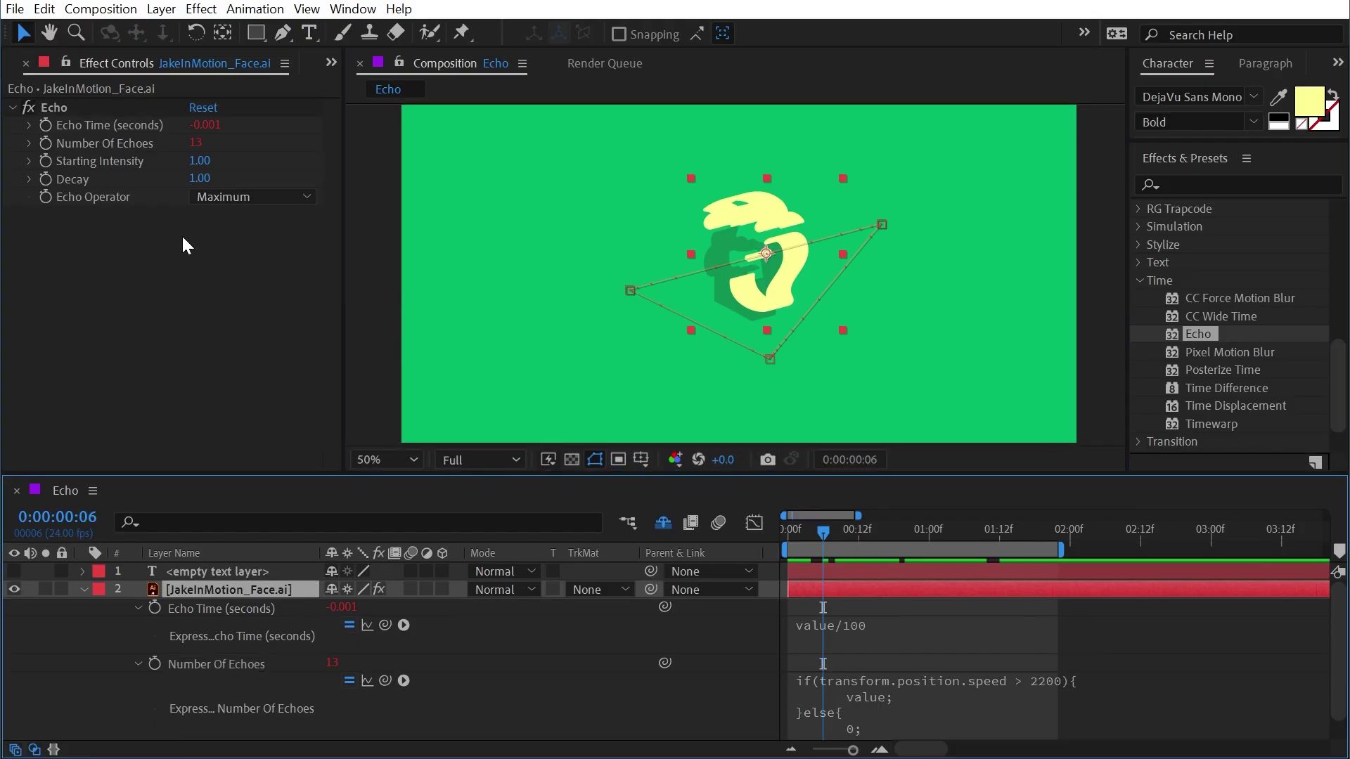
Add a Slider Control to the face layer and name it Speed Threshold
click(199, 10)
mouse_move(361, 279)
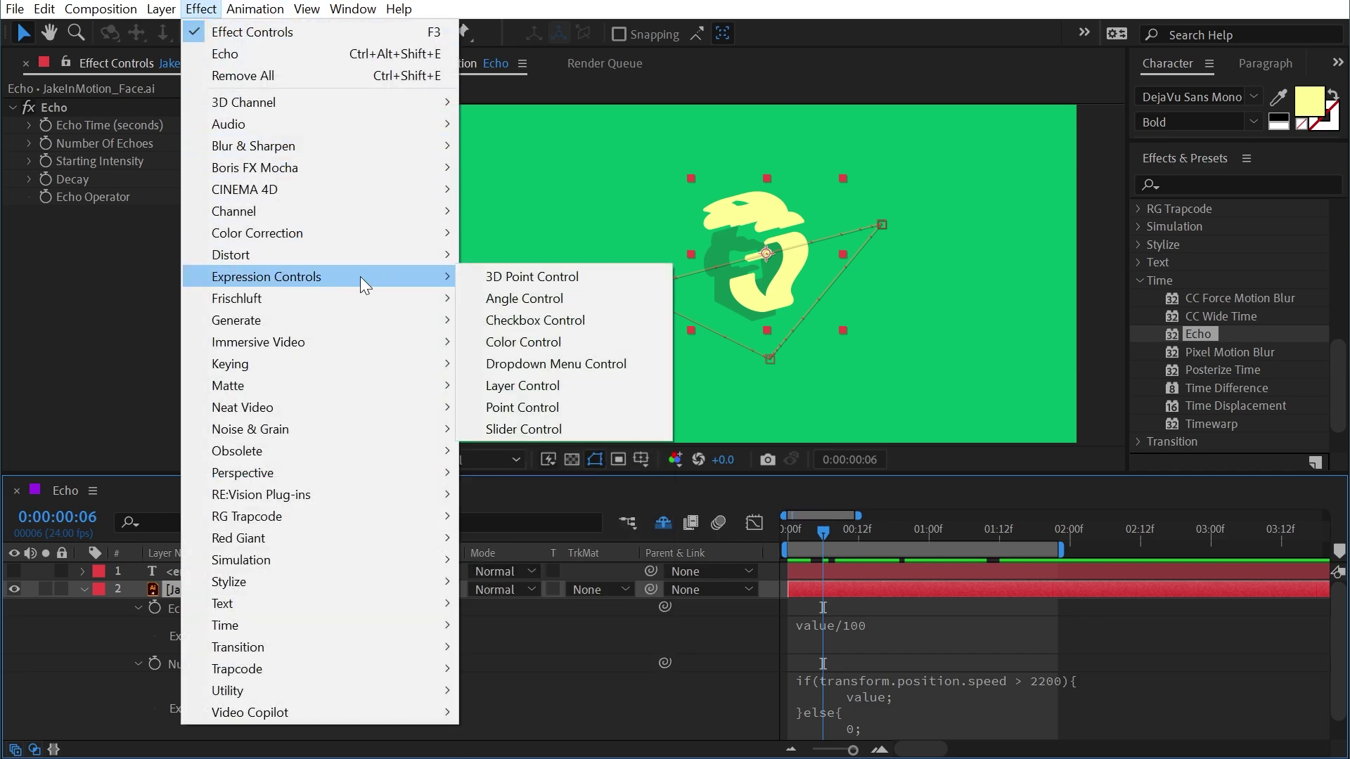
click(533, 429)
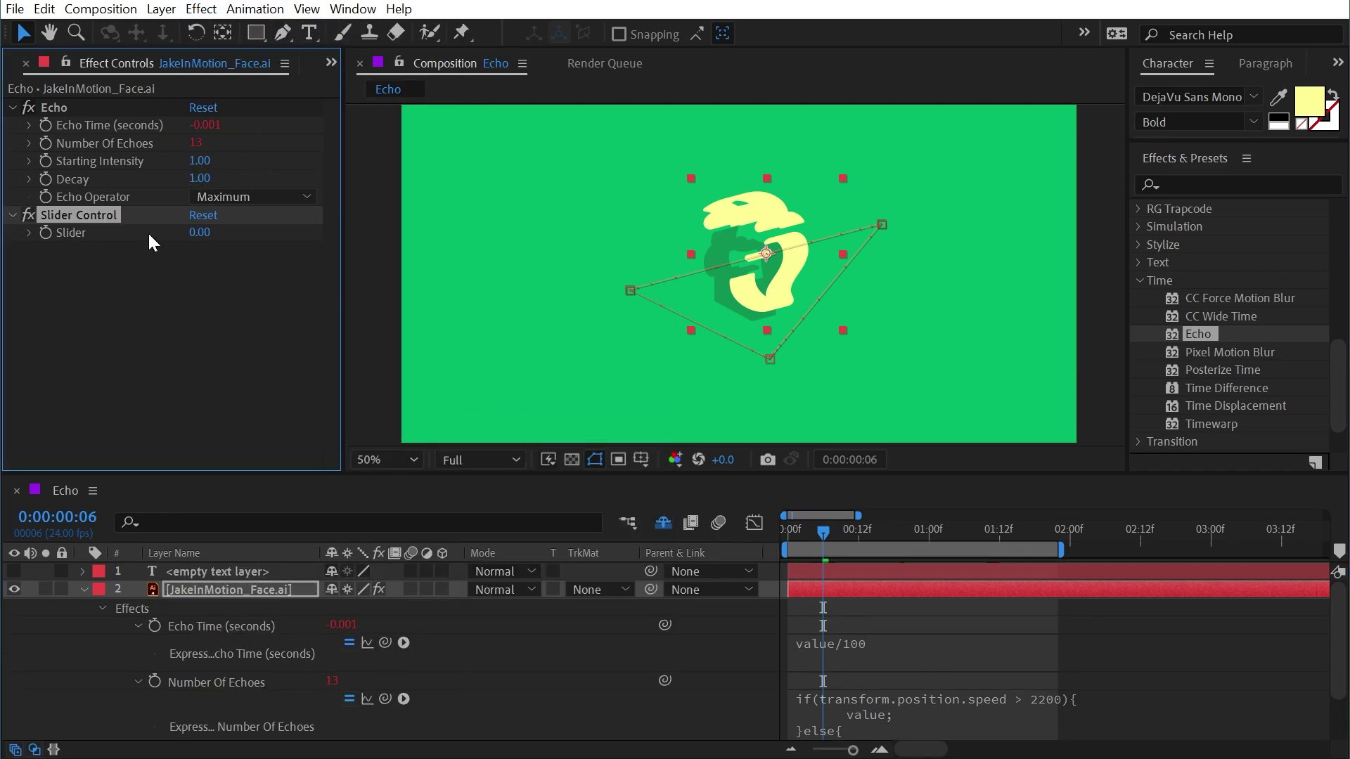
key(Return)
text(Speed Threshold)
click(985, 717)
Replace 2200 in the echoes expression with the Speed Threshold slider, set it to 3618, and scrub
click(1074, 695)
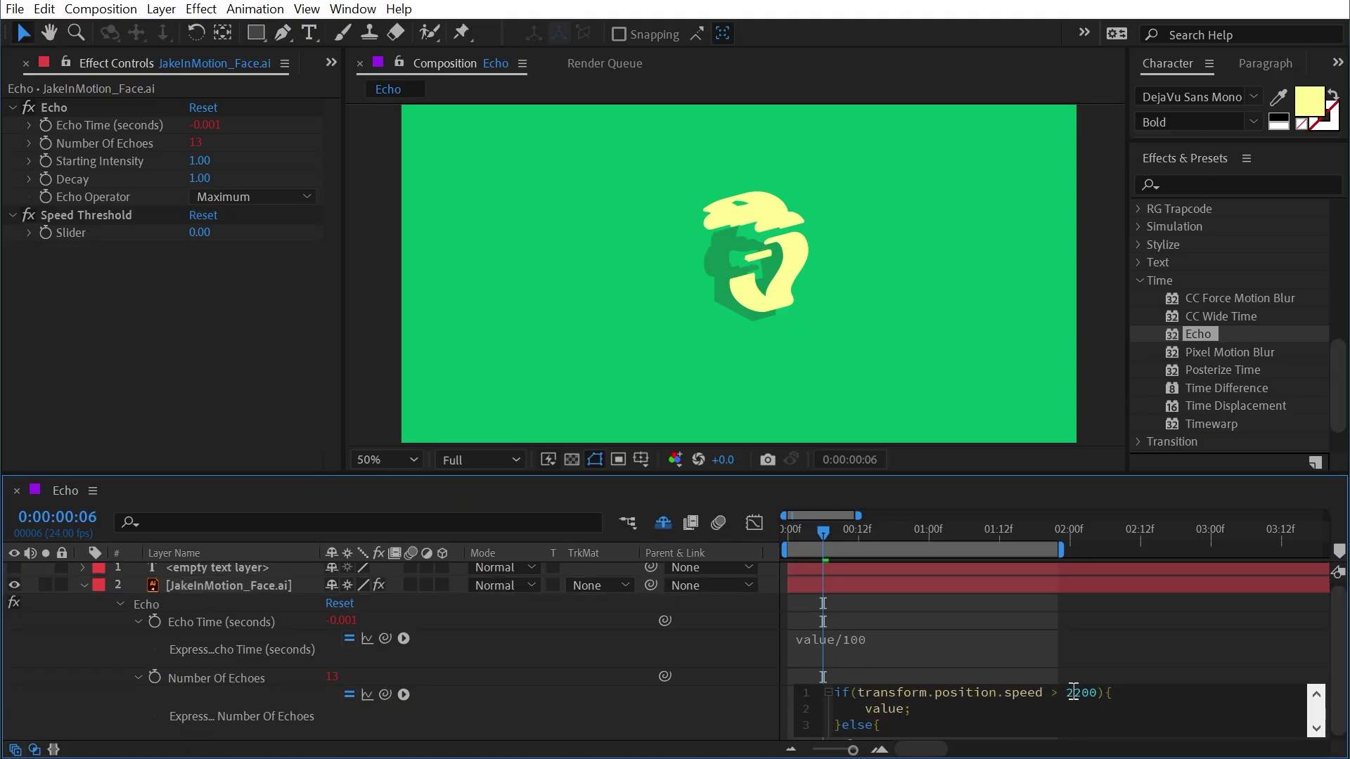
drag(1067, 692, 1092, 689)
drag(386, 695, 83, 237)
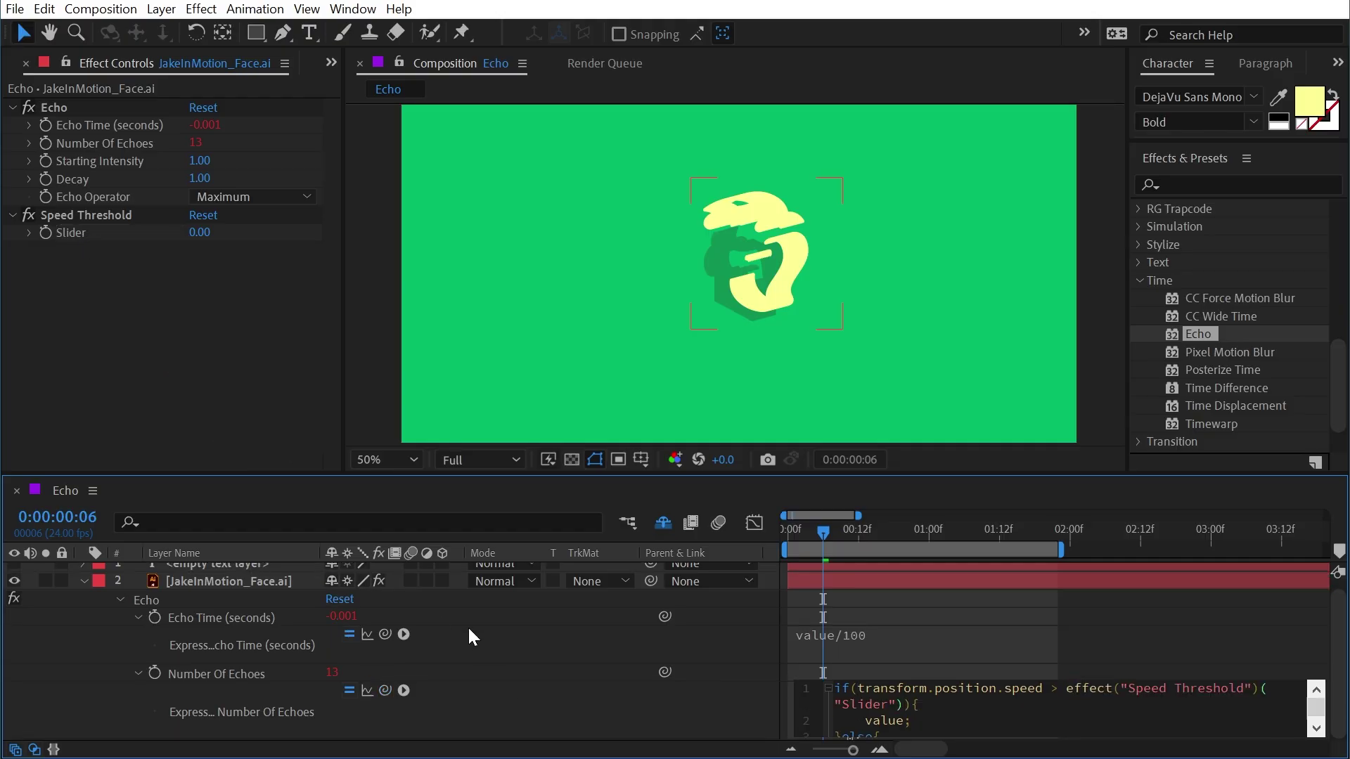
click(534, 676)
drag(201, 233, 338, 224)
drag(823, 532, 994, 507)
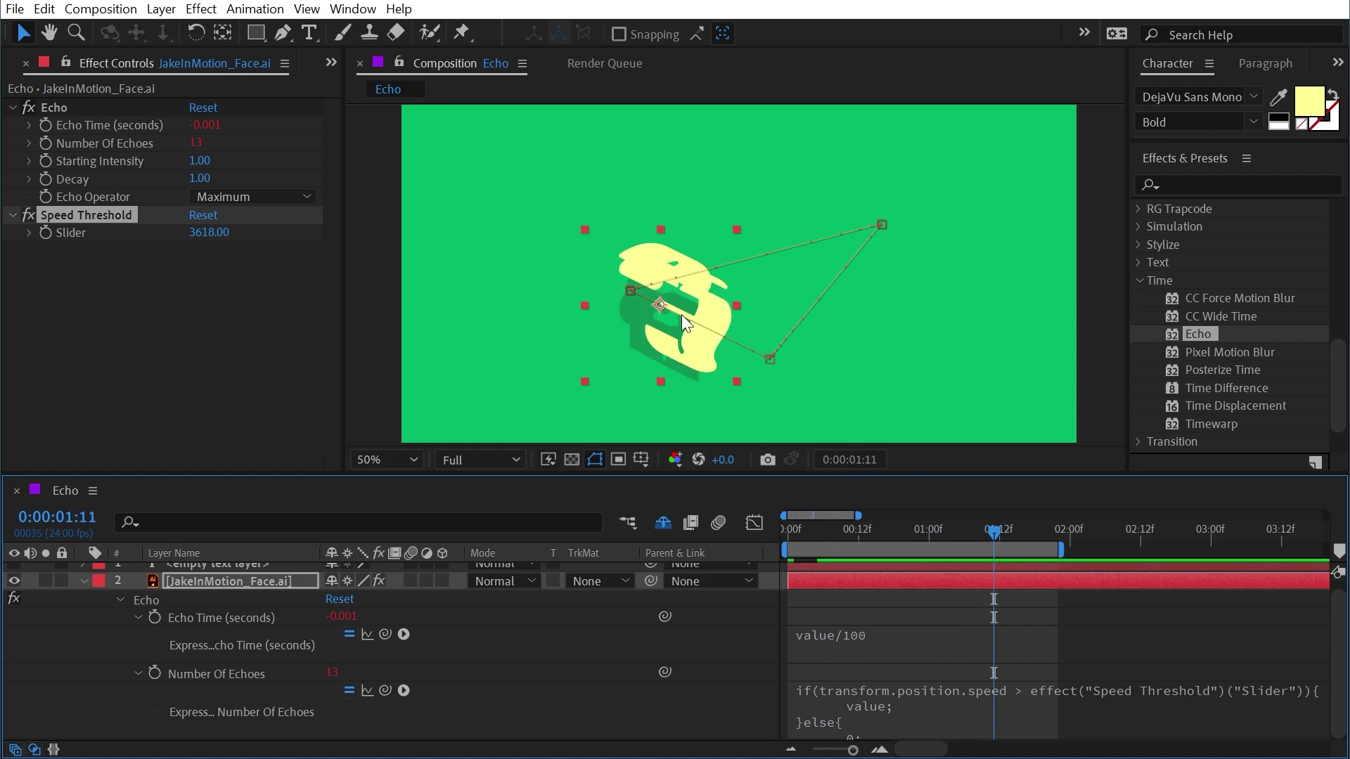
key(space)
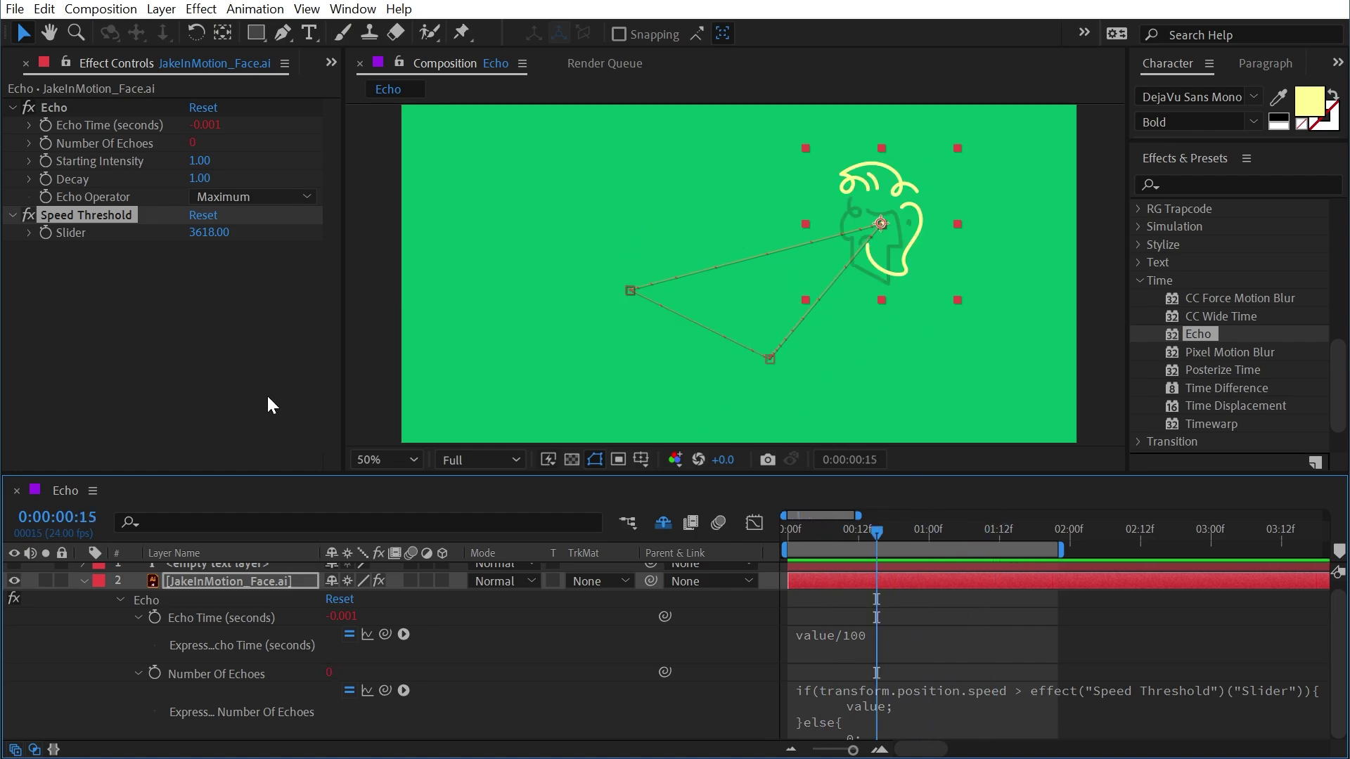